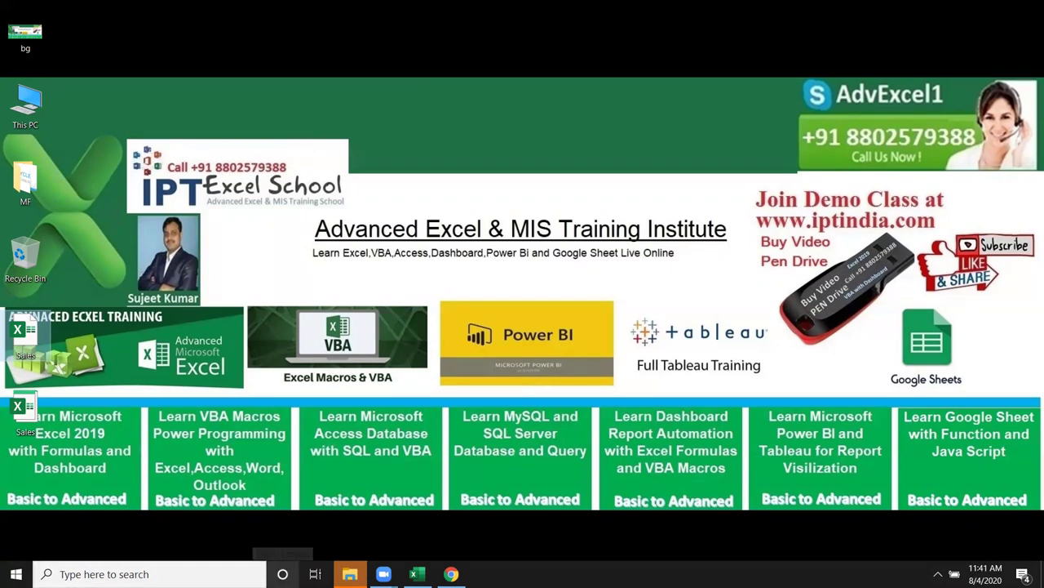
Restore the Excel Book1 window from the taskbar so it shows in front
left_click(416, 574)
left_click(334, 291)
Enter a RANDBETWEEN formula with a lower bound of 10 in cell B3
left_click(88, 180)
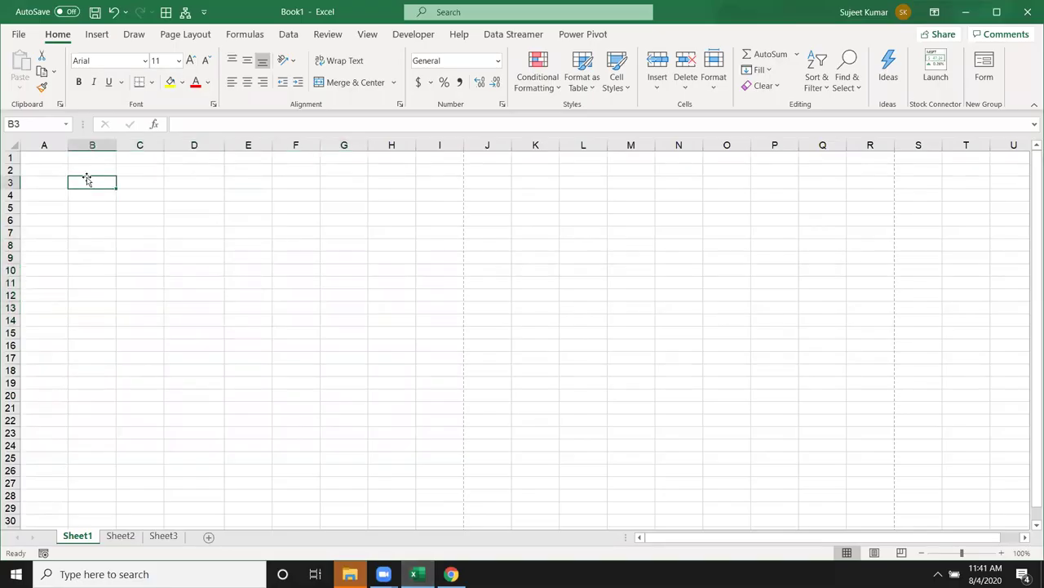
type("=ra")
key("Down")
key("Down")
key("Down")
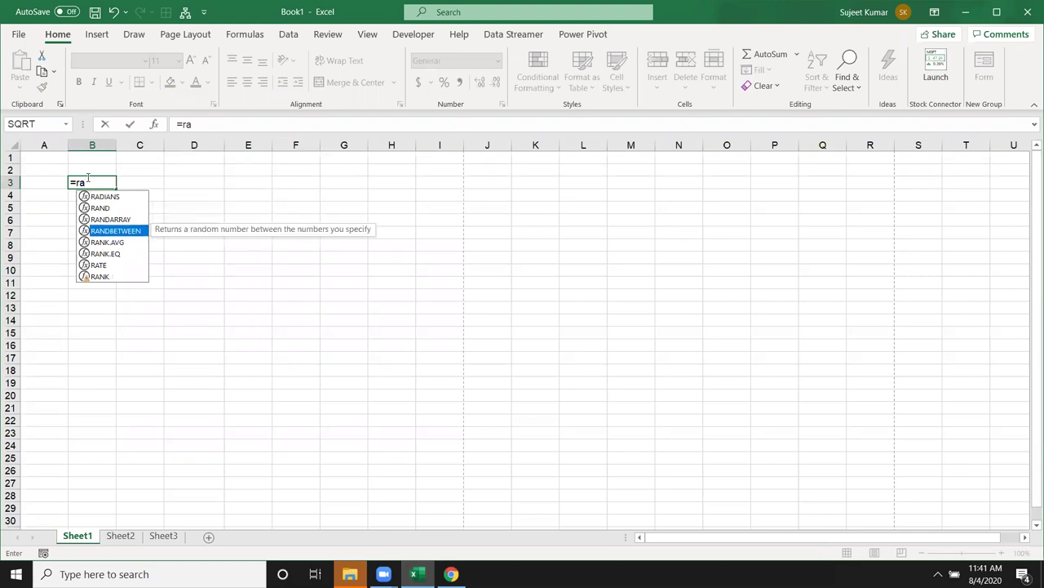
key("Tab")
type("10,99")
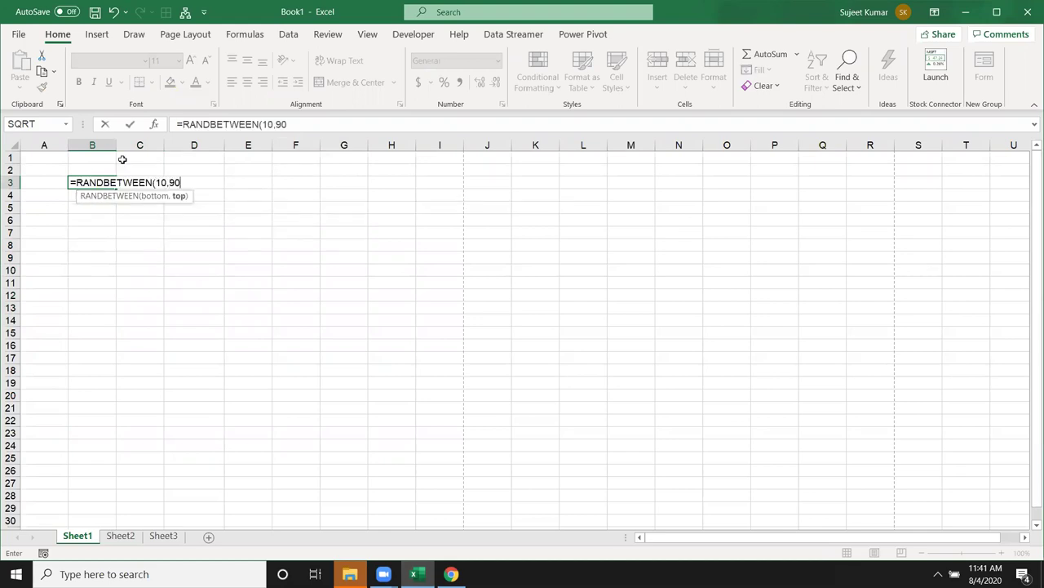
left_click(74, 239)
Fill the formula across B3:H23 with Ctrl+R and Ctrl+D, then copy the block
left_click_drag(107, 180, 399, 430)
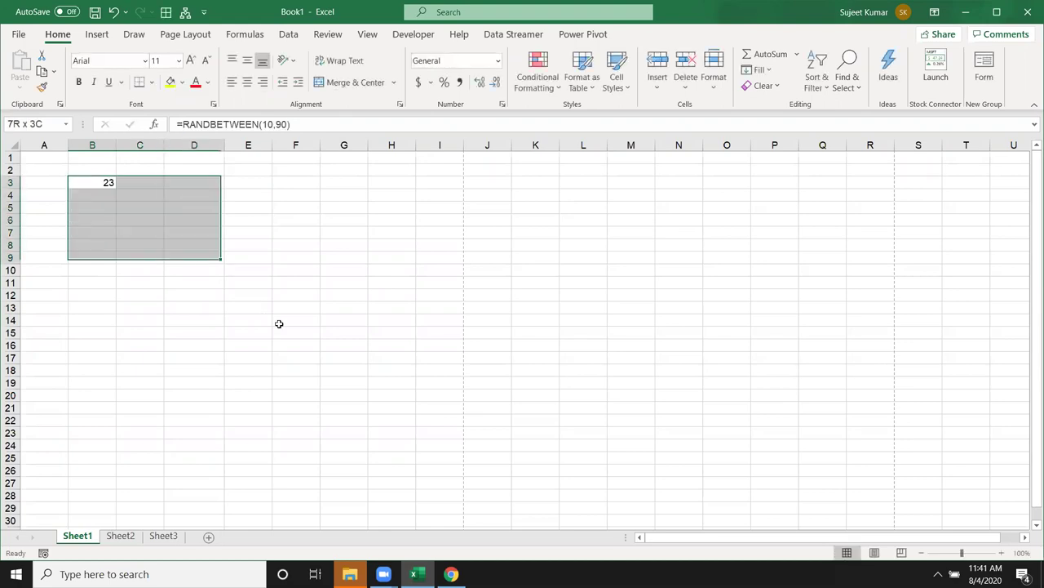
key("ctrl+r")
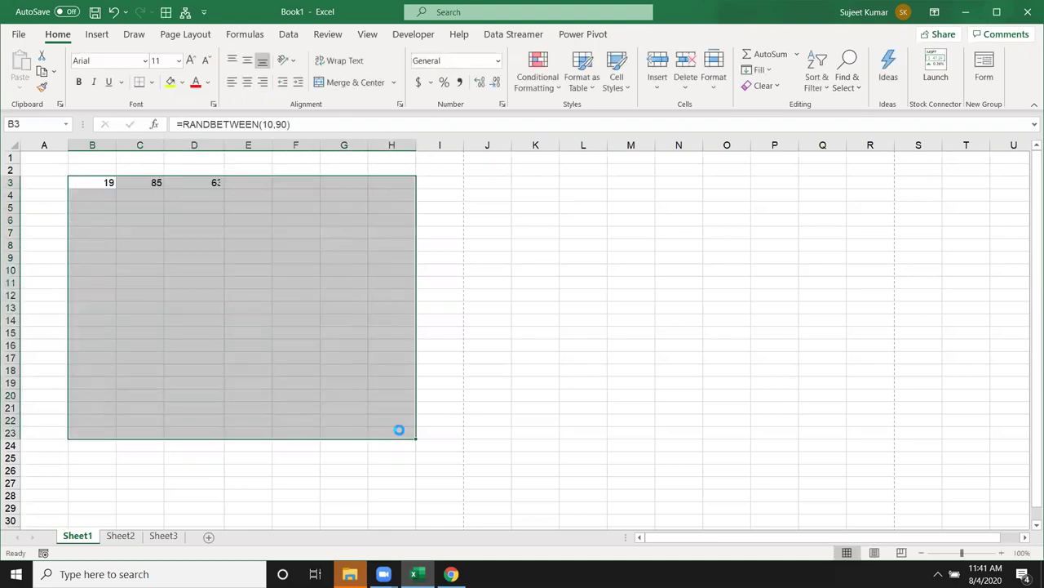
key("ctrl+d")
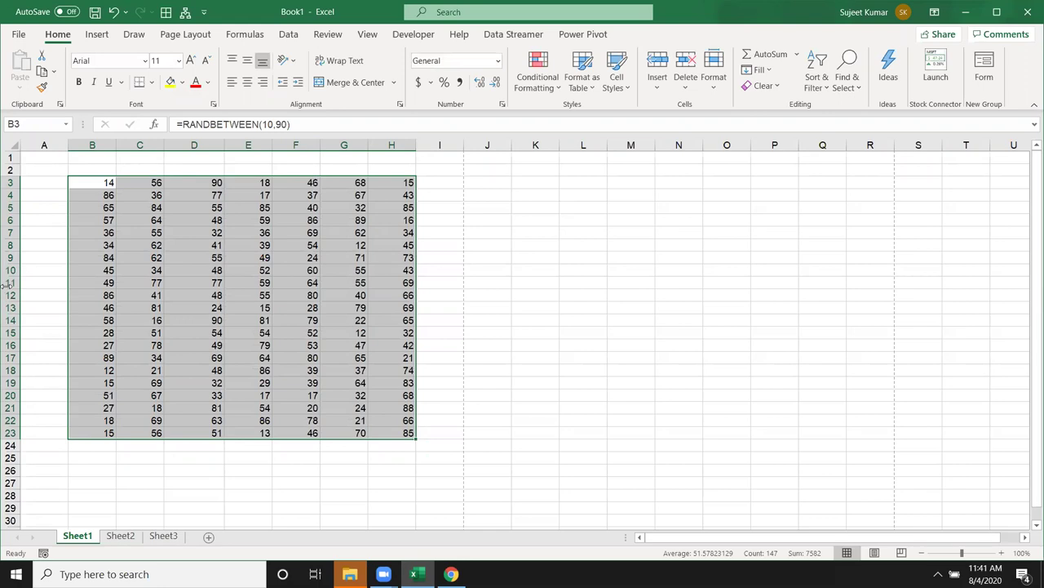
key("ctrl+c")
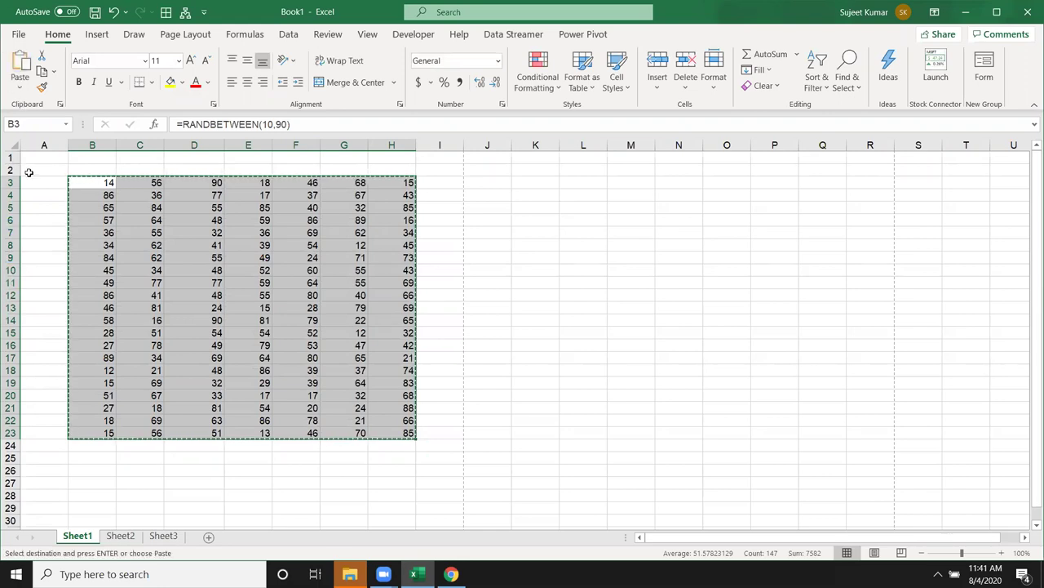
Cancel the copy and check that cell B5 can still be edited
left_click(96, 207)
key("Escape")
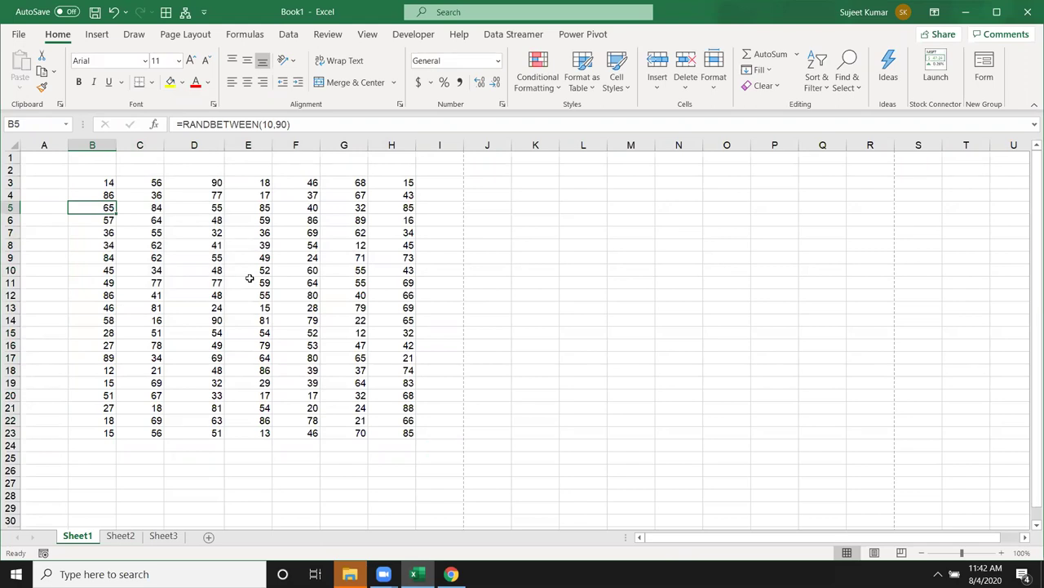
key("F2")
key("F9")
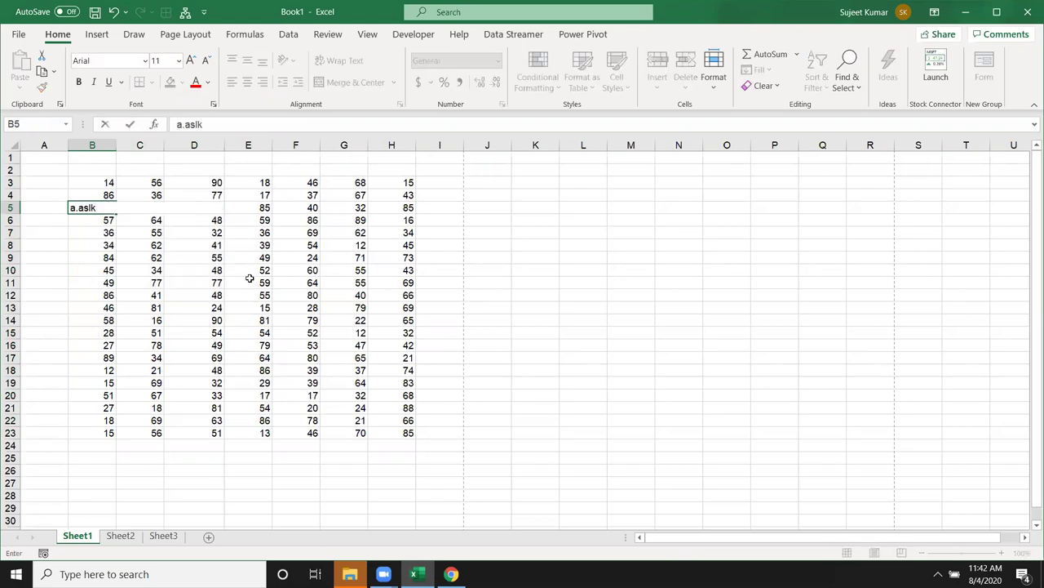
key("Escape")
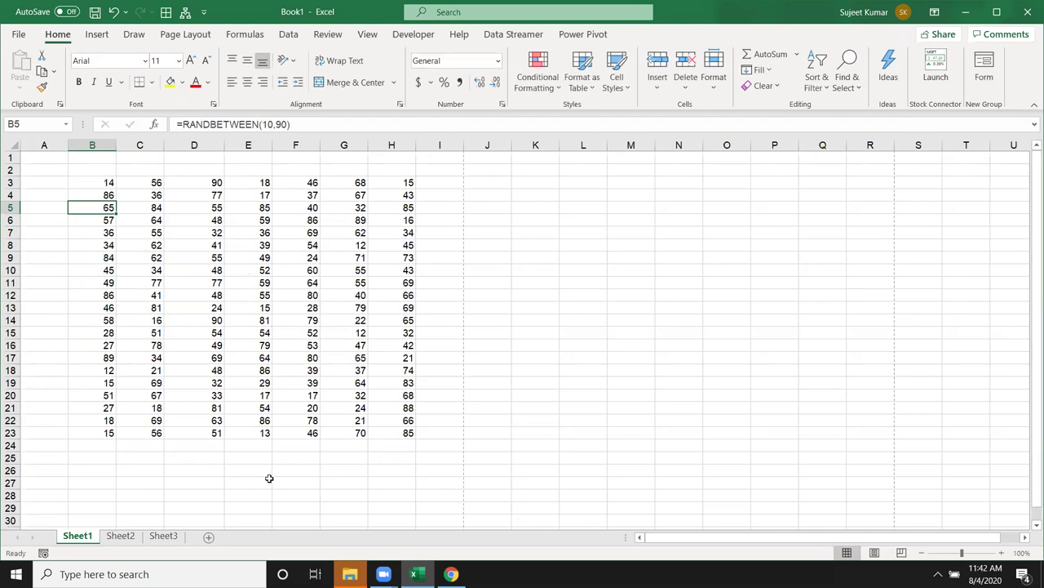
Protect Sheet1 with a sheet password, entering it and retyping it to confirm
right_click(79, 536)
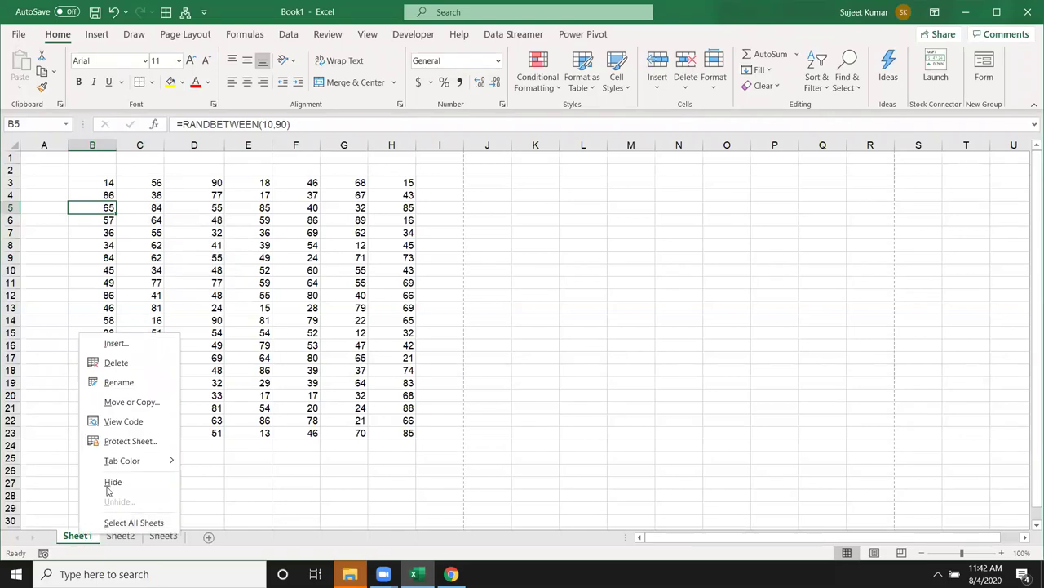
left_click(122, 444)
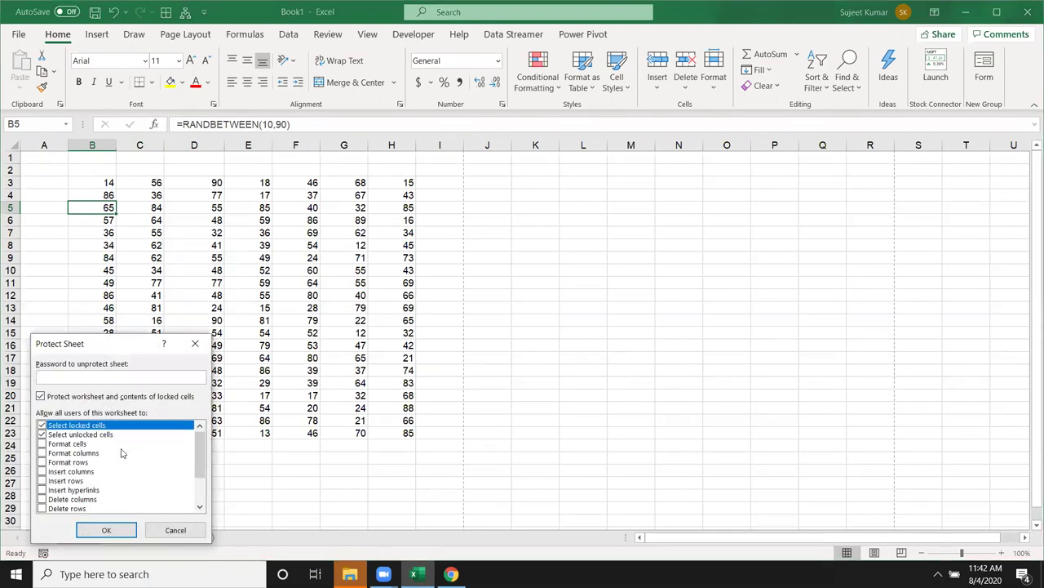
type("1")
key("Return")
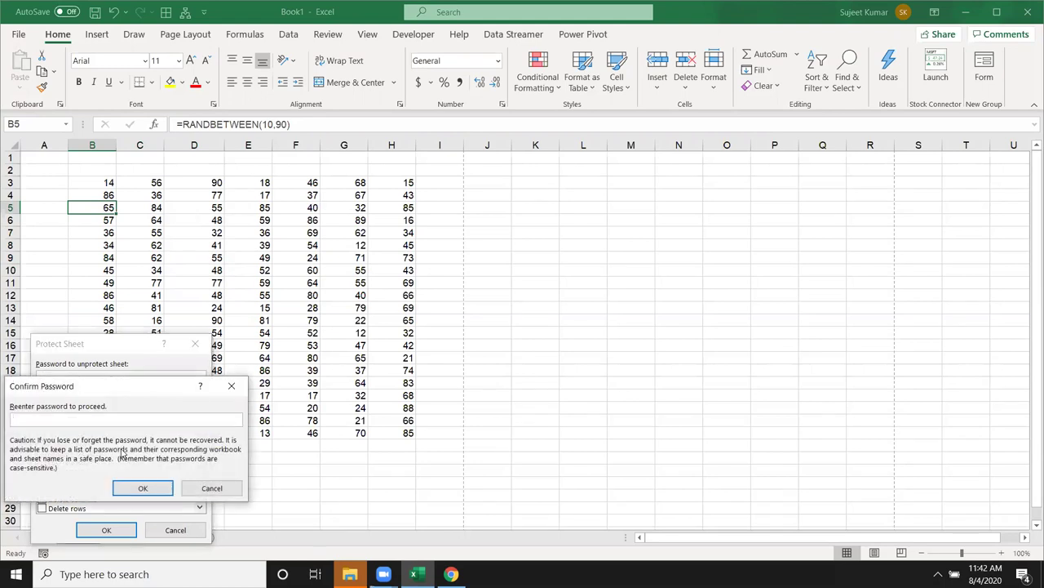
type("1")
Apply the protection and confirm that D11 can't be edited, dismissing the warning
left_click(151, 489)
double_click(219, 281)
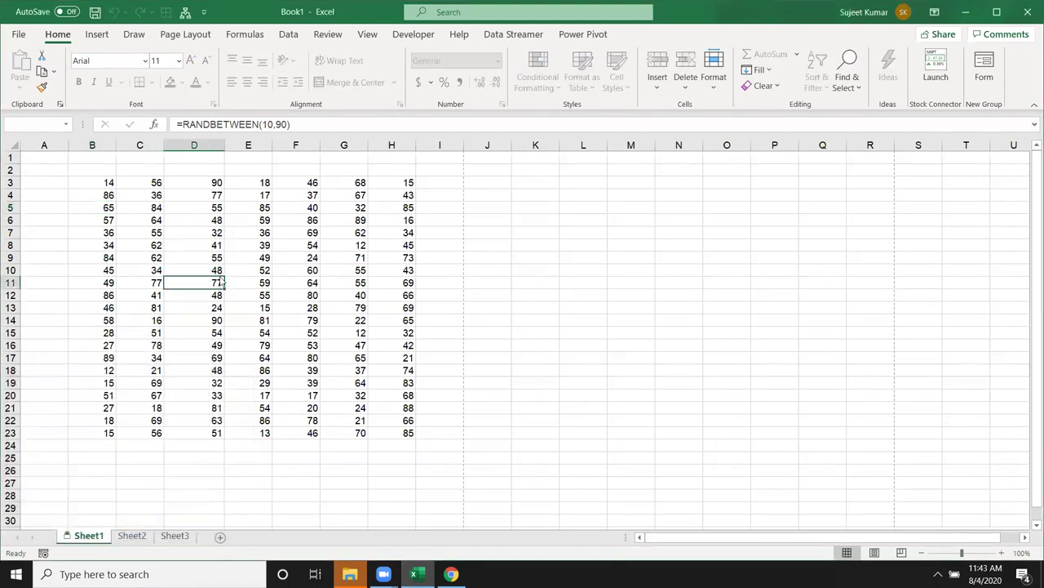
key("Return")
Preview the protected sheet for printing, then copy the B3:H23 number block
left_click(301, 196)
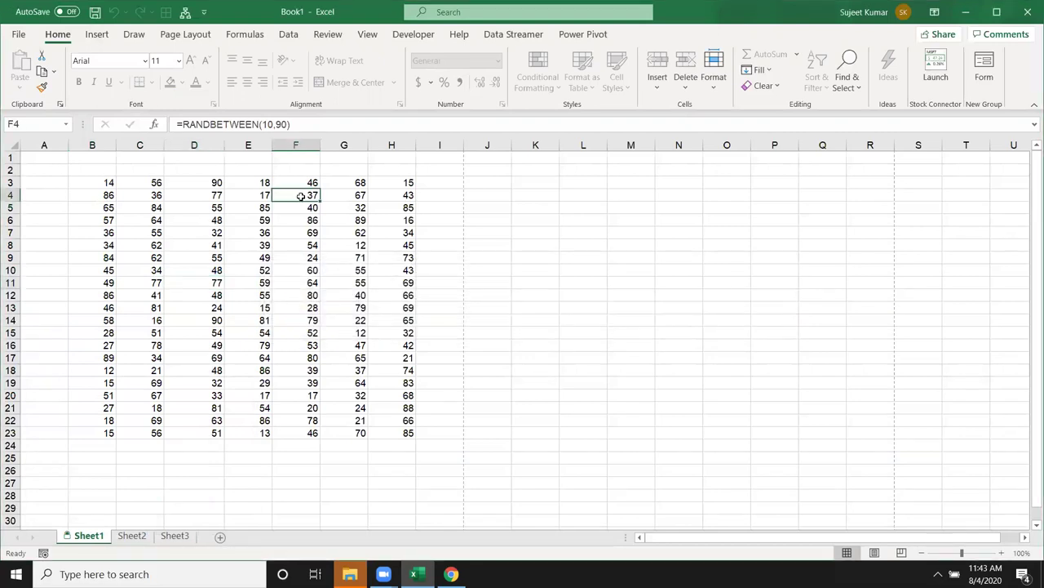
key("ctrl+p")
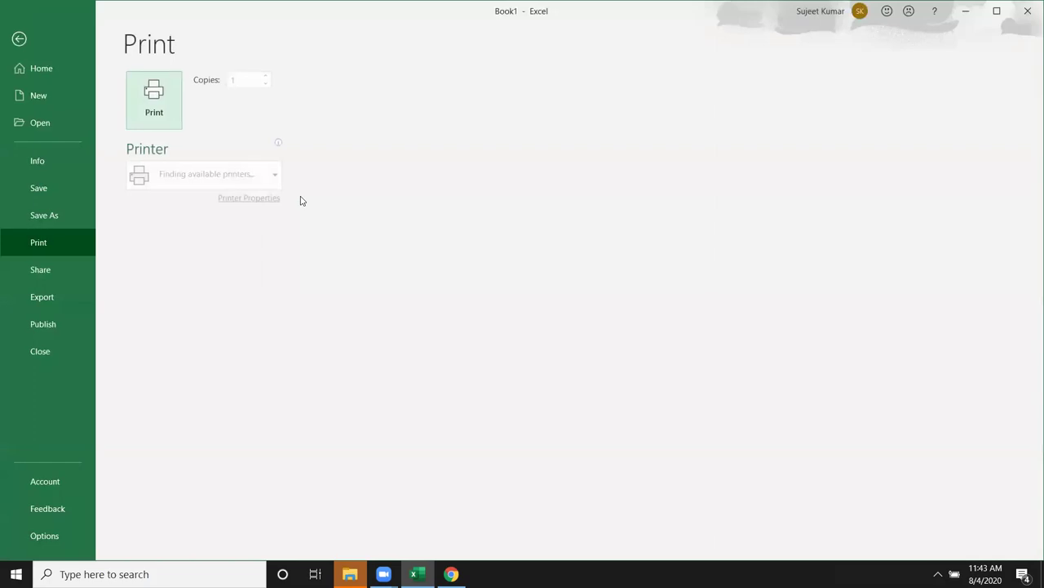
key("Escape")
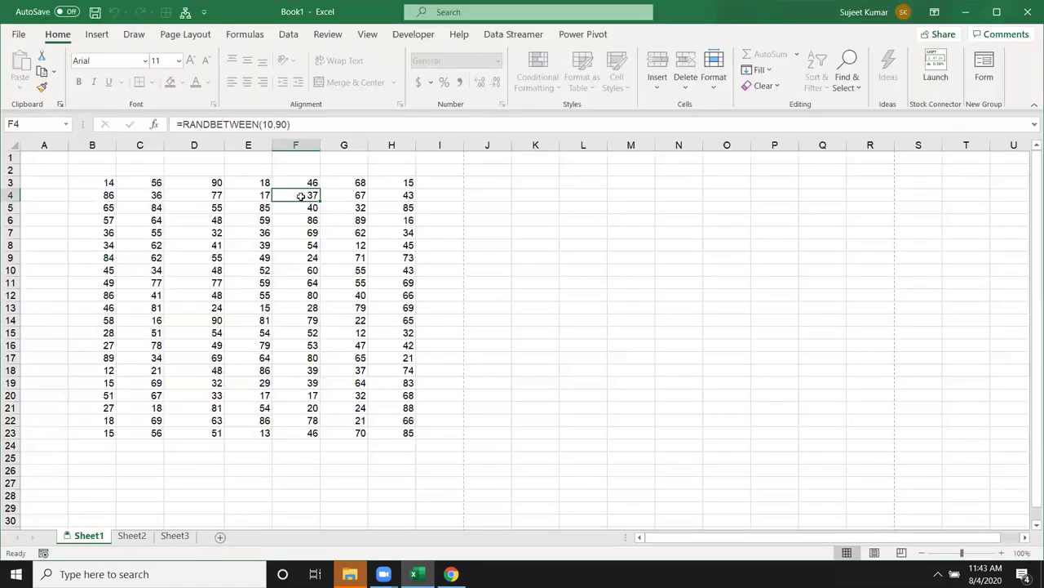
left_click(74, 186)
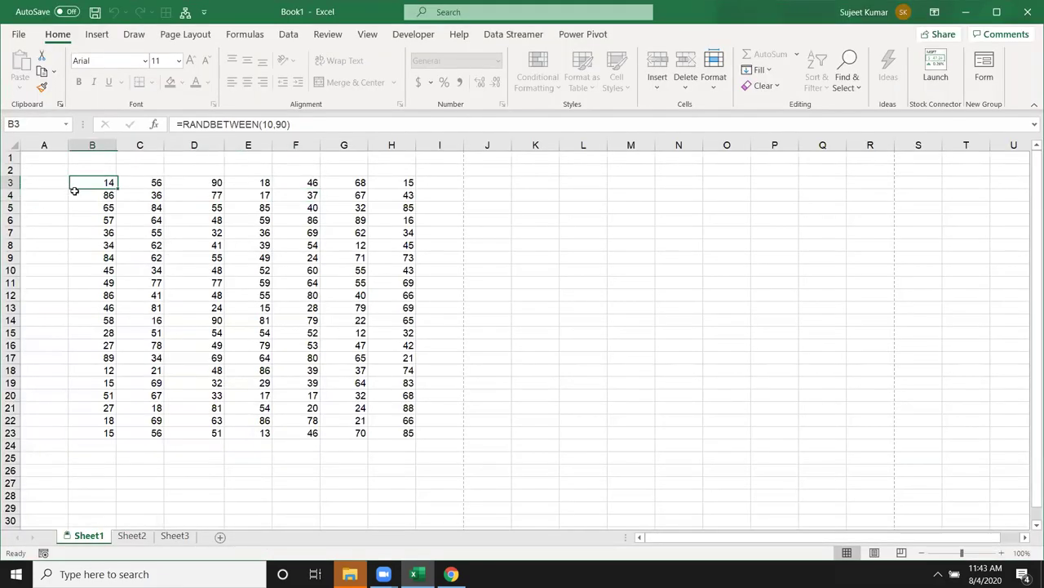
left_click_drag(74, 190, 381, 434)
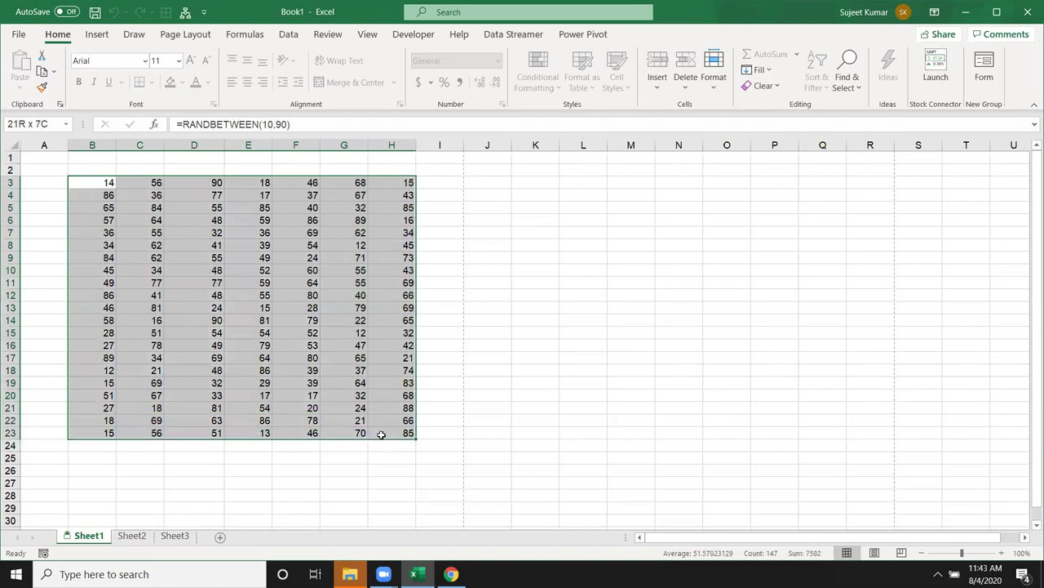
key("ctrl+c")
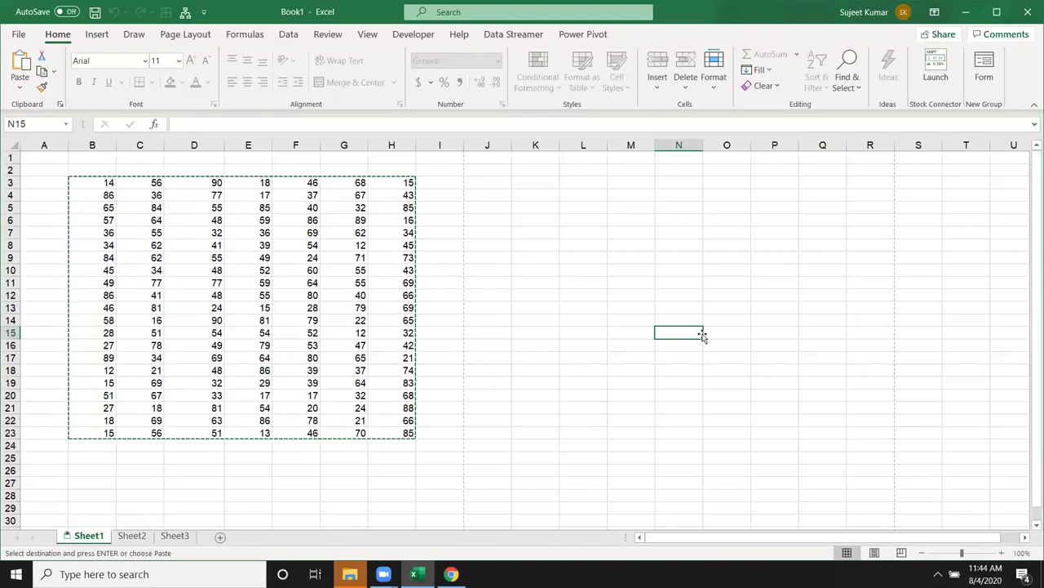
Cancel the copy marquee and unprotect Sheet1 with its password
key("Escape")
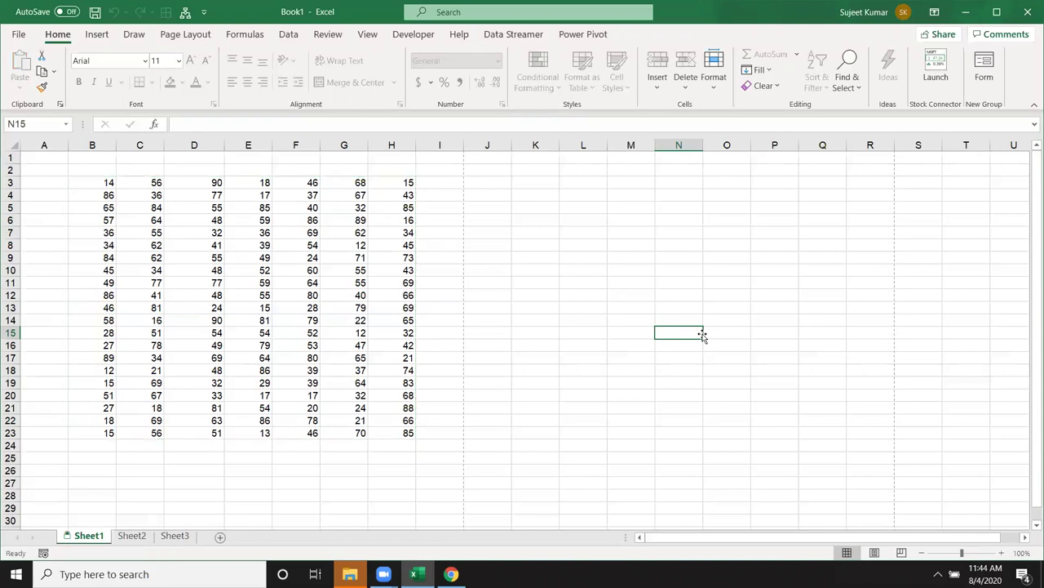
left_click(496, 193)
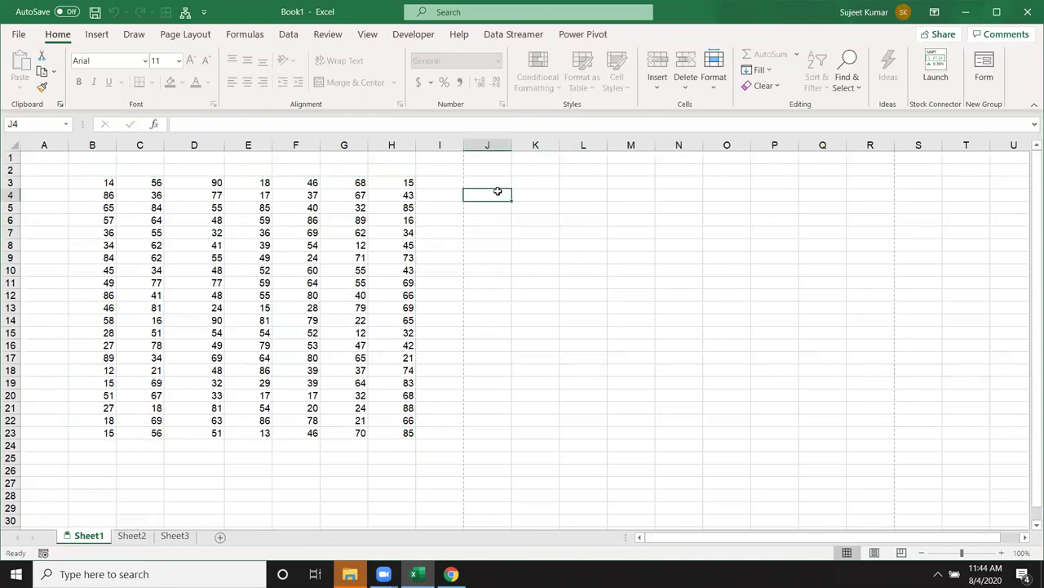
right_click(99, 535)
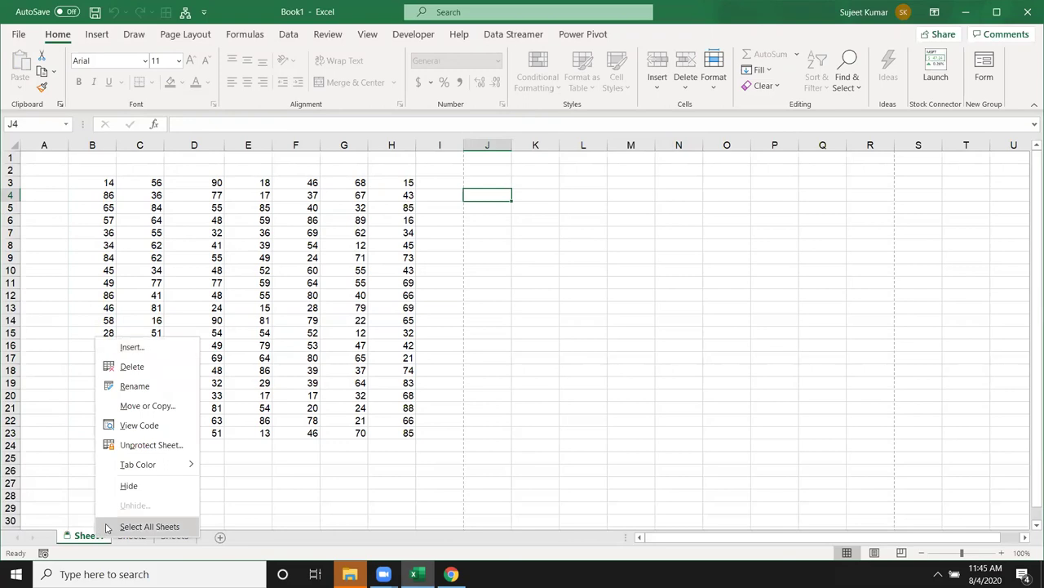
left_click(148, 446)
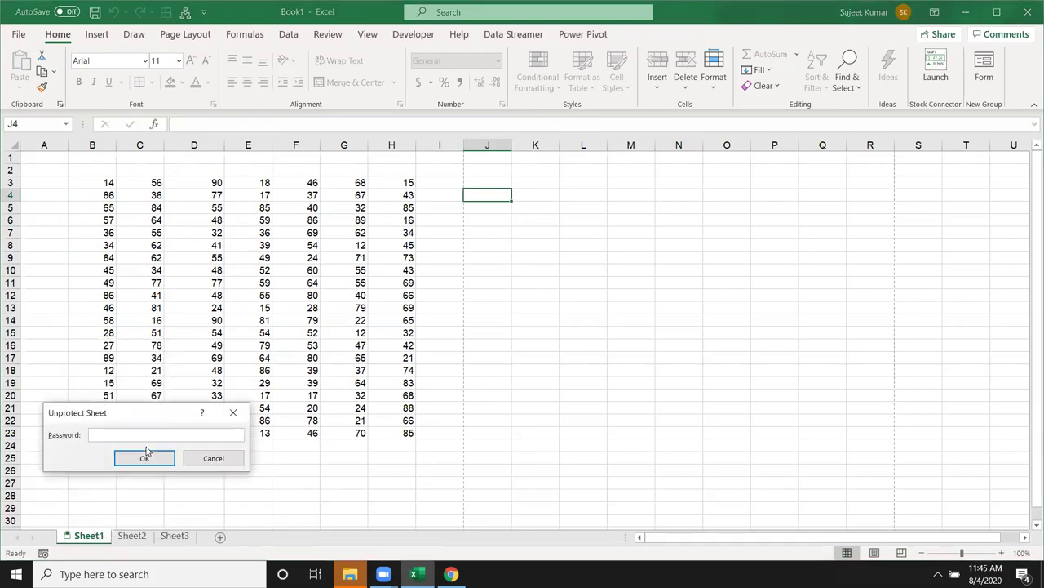
left_click(145, 457)
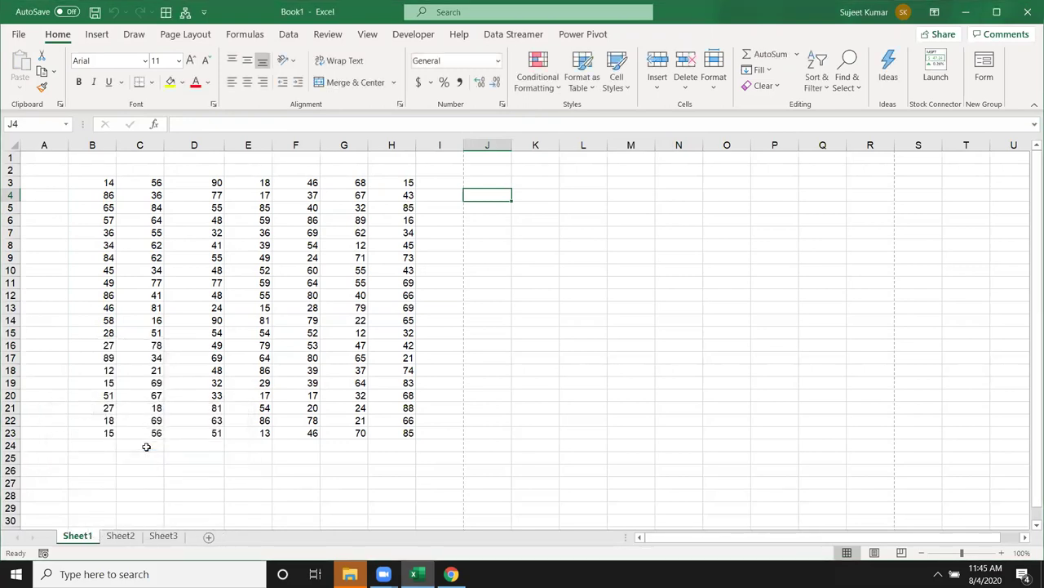
Re-protect Sheet1 without a password, allowing users to format cells
right_click(95, 534)
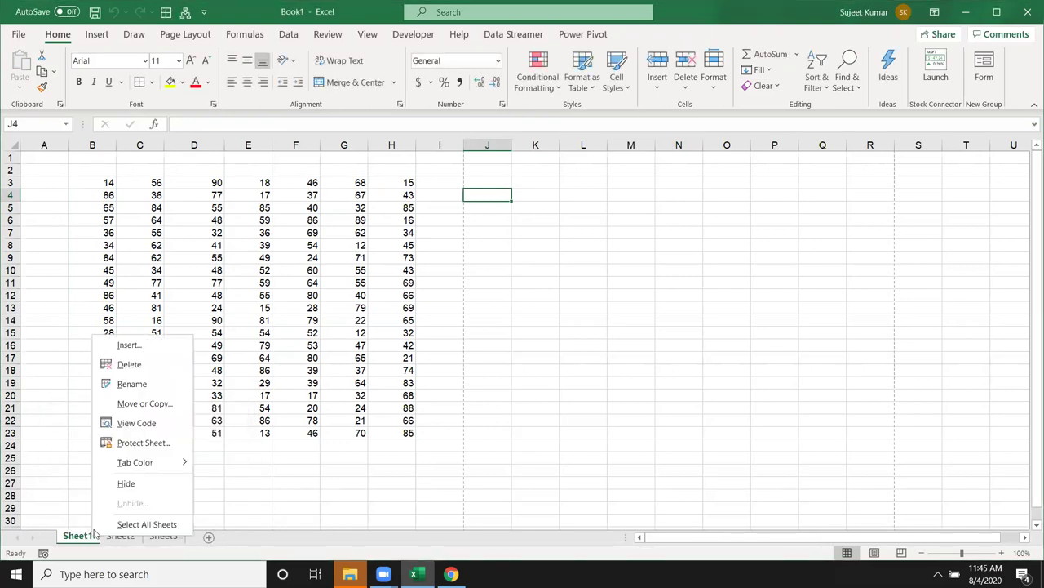
left_click(135, 442)
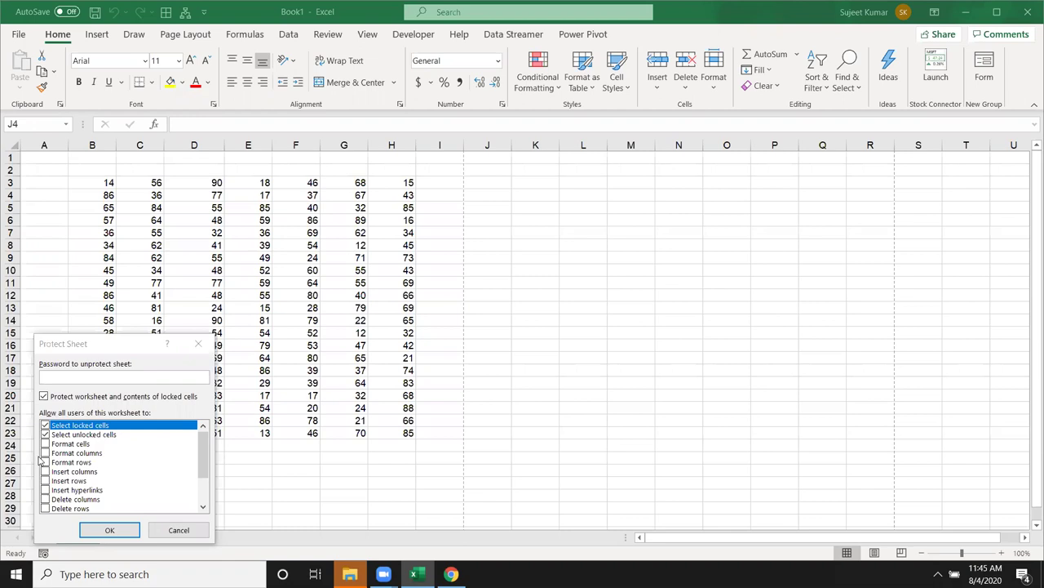
left_click(45, 443)
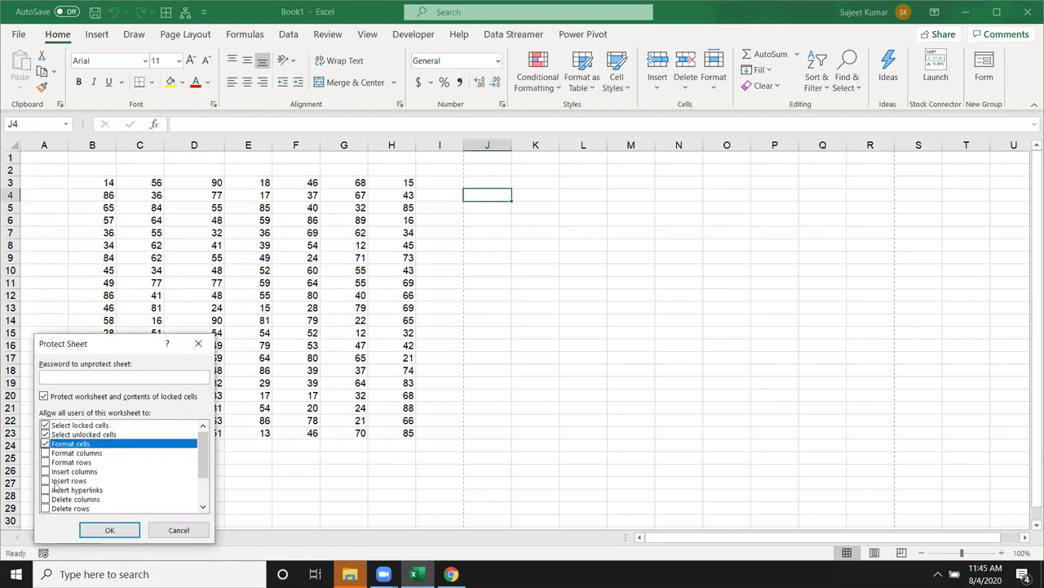
left_click(109, 530)
left_click_drag(127, 260, 362, 396)
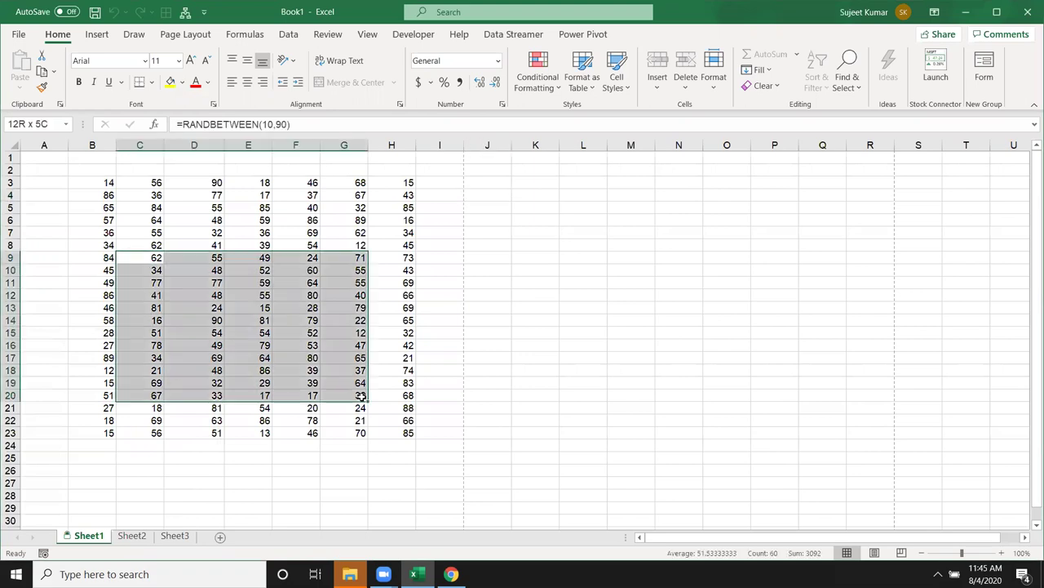
key("Delete")
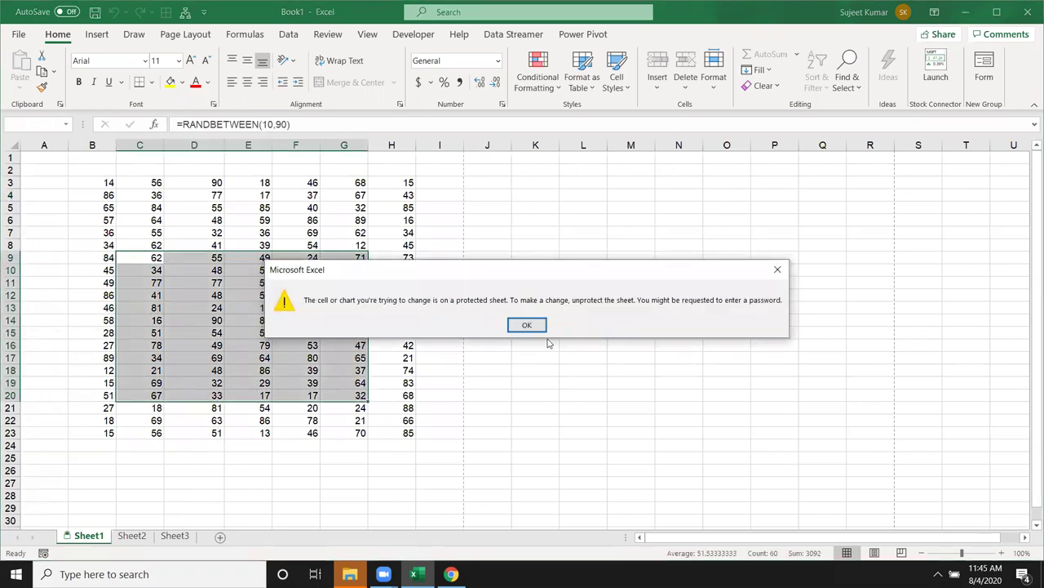
left_click(527, 325)
left_click(170, 82)
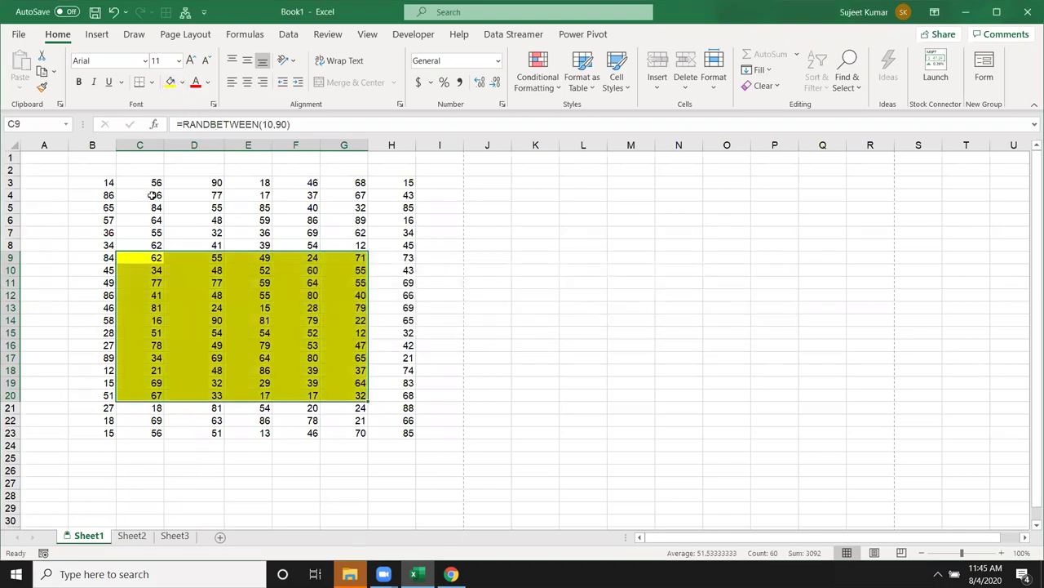
key("ctrl+z")
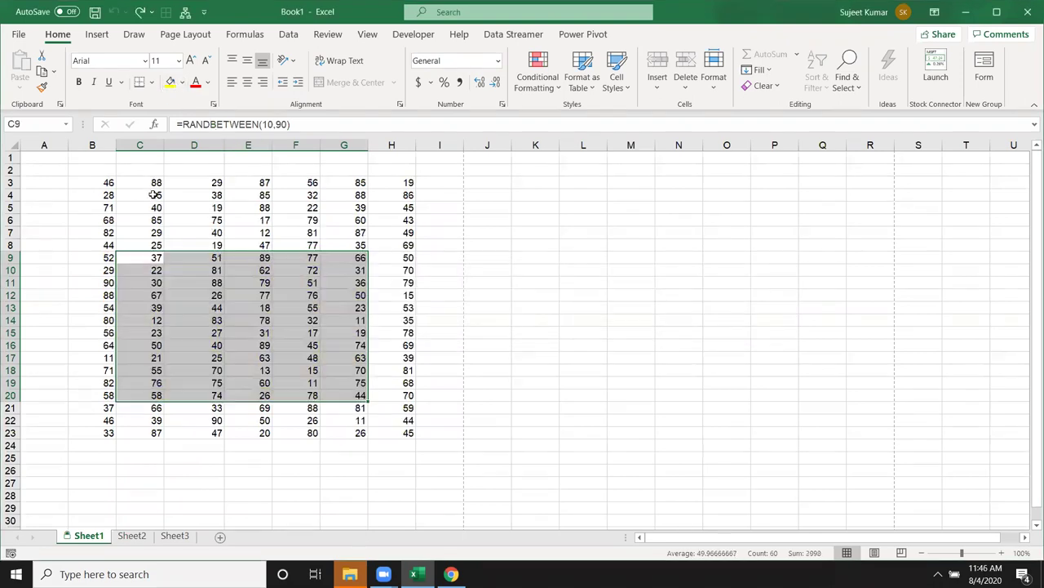
left_click(432, 323)
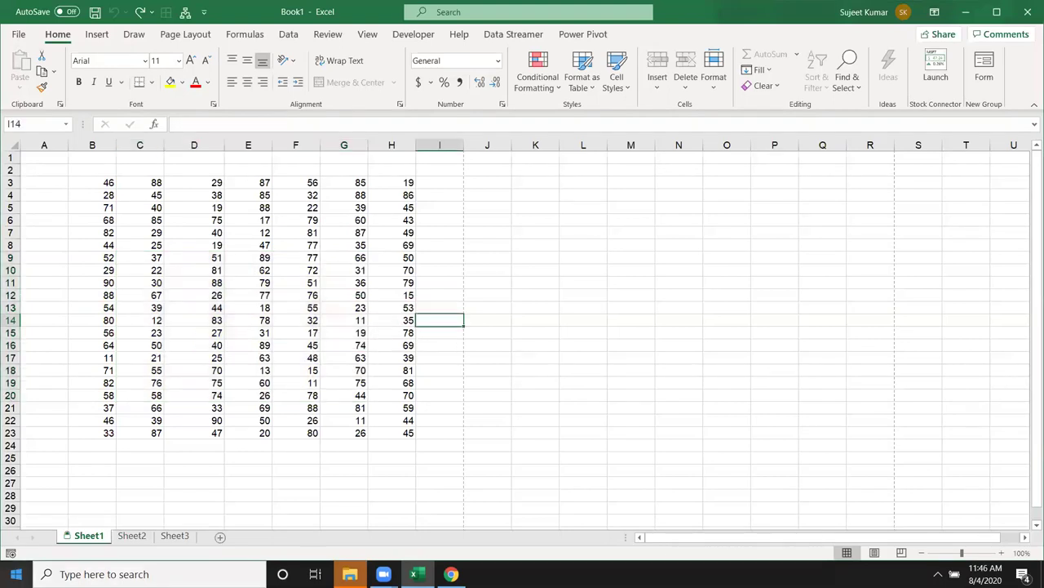
Unprotect Sheet1, re-protect it with all cell selection disallowed, and try to edit a cell
right_click(86, 538)
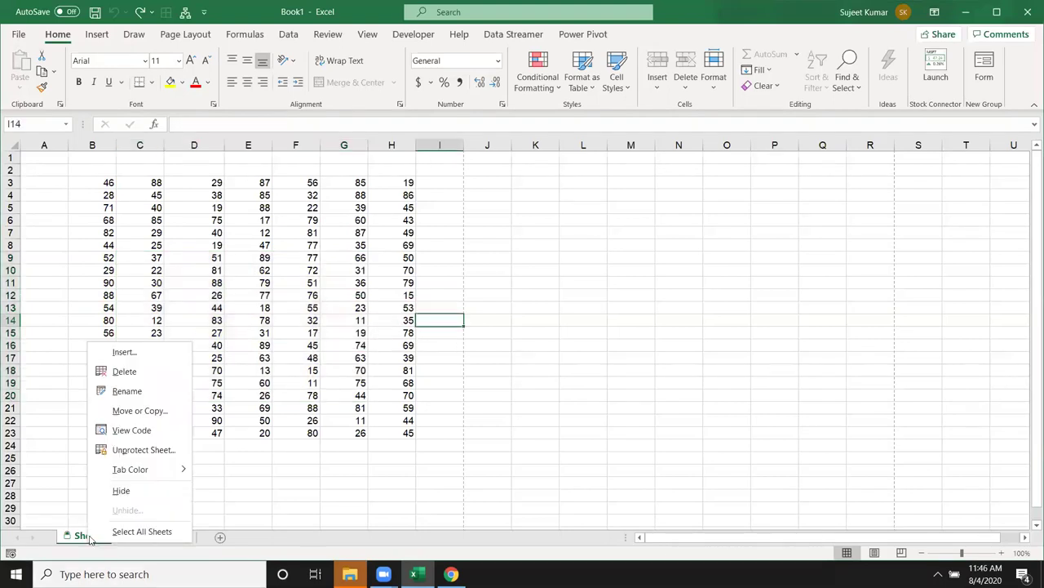
left_click(133, 450)
right_click(82, 537)
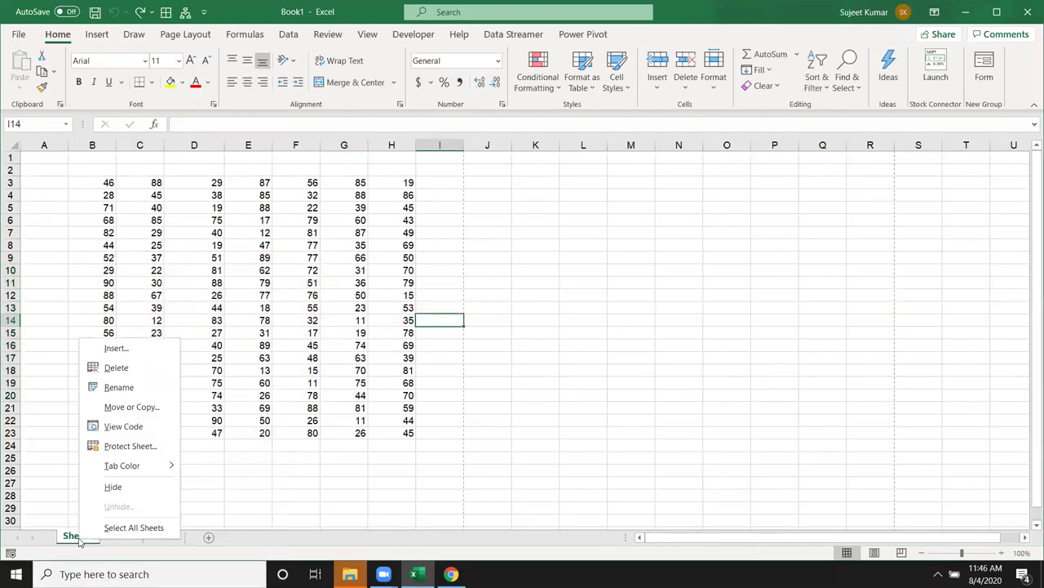
left_click(131, 446)
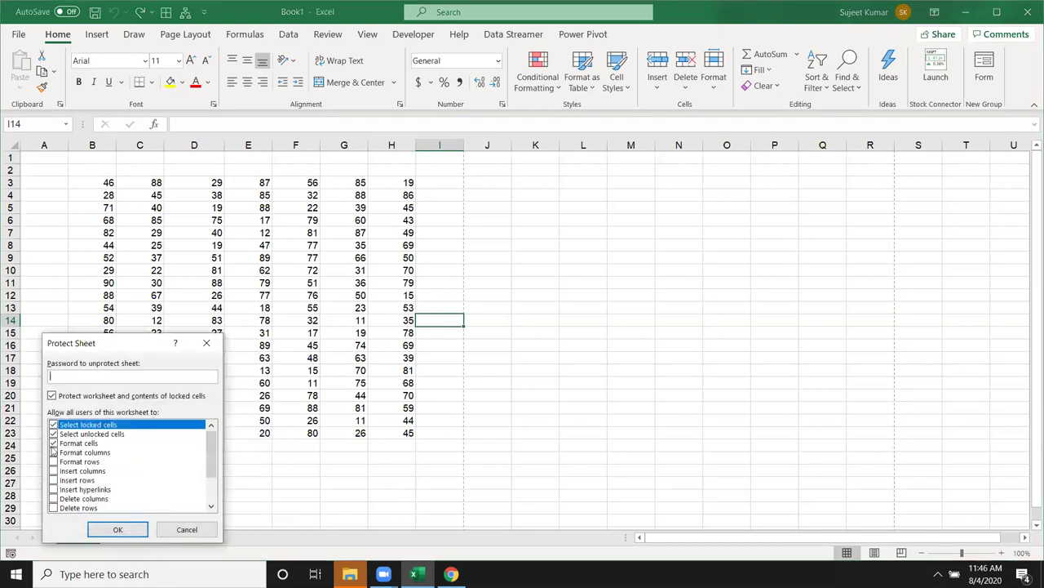
left_click(53, 445)
left_click(54, 434)
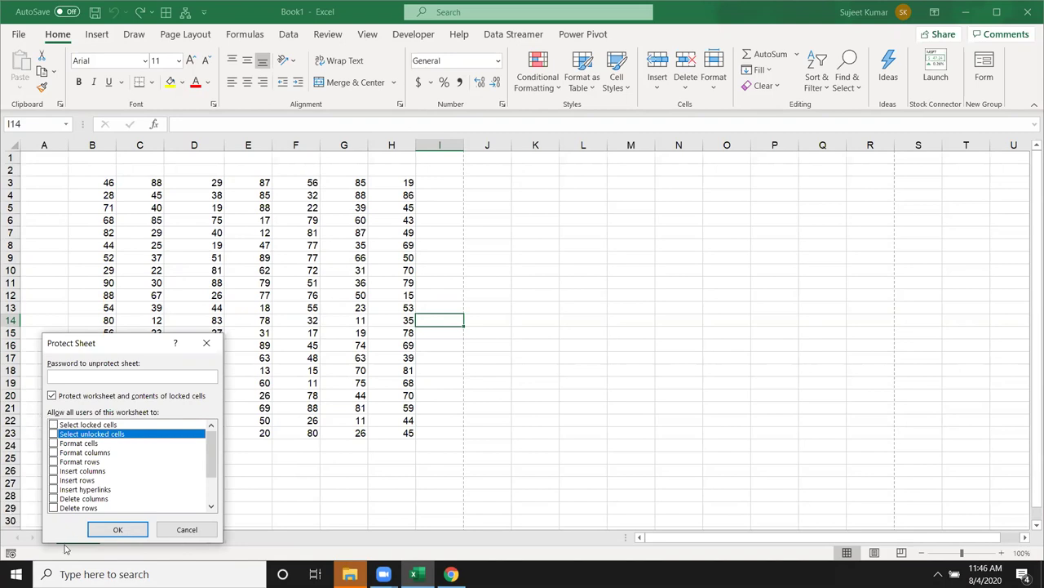
left_click(93, 530)
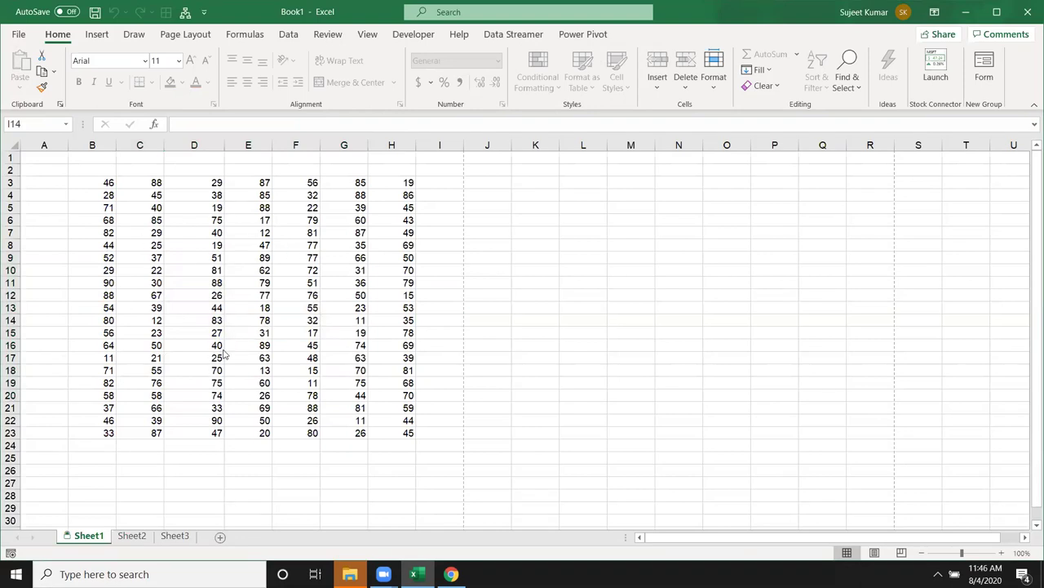
double_click(224, 353)
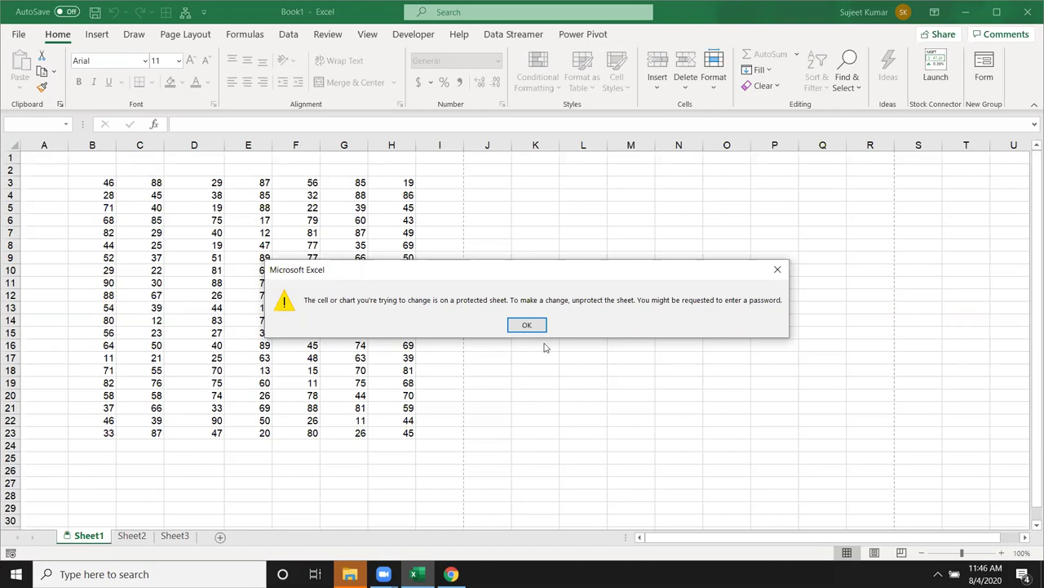
Dismiss the protected-sheet warning and switch to the empty Sheet2
left_click(527, 319)
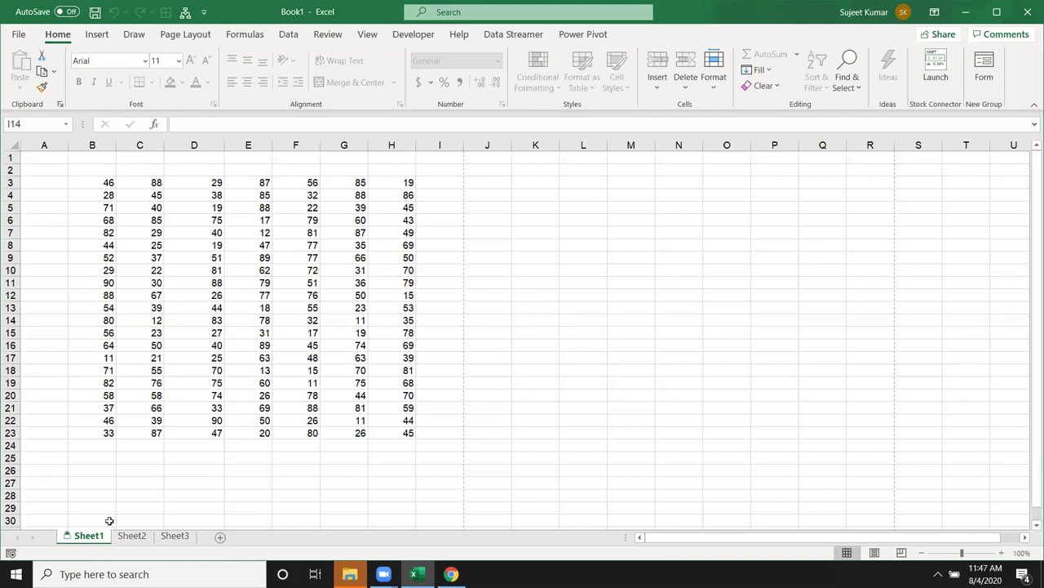
left_click(129, 536)
Fill D5:H15 on Sheet2 yellow, then select A4:D10
left_click_drag(190, 206, 379, 332)
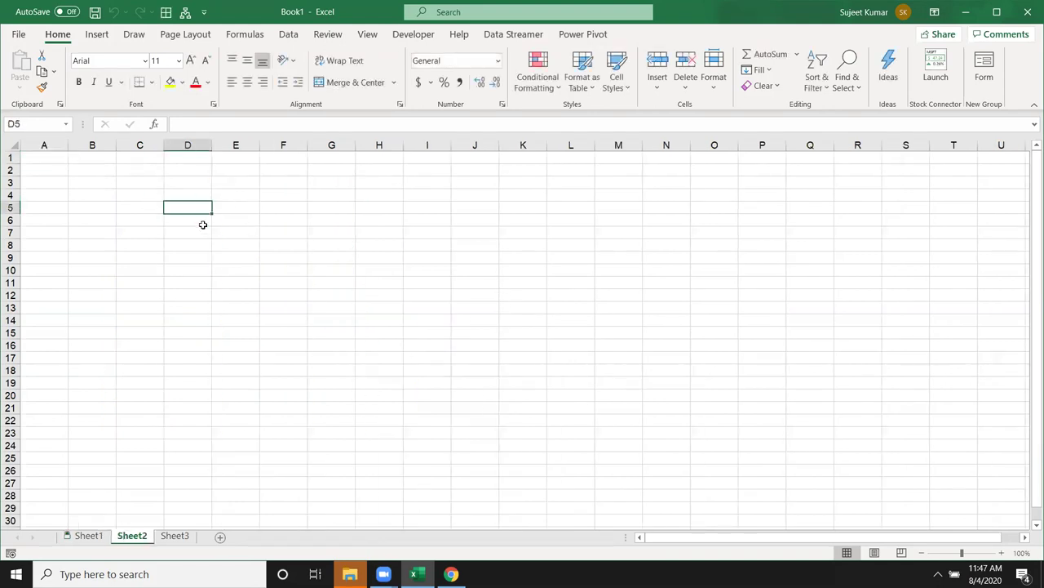
left_click(170, 82)
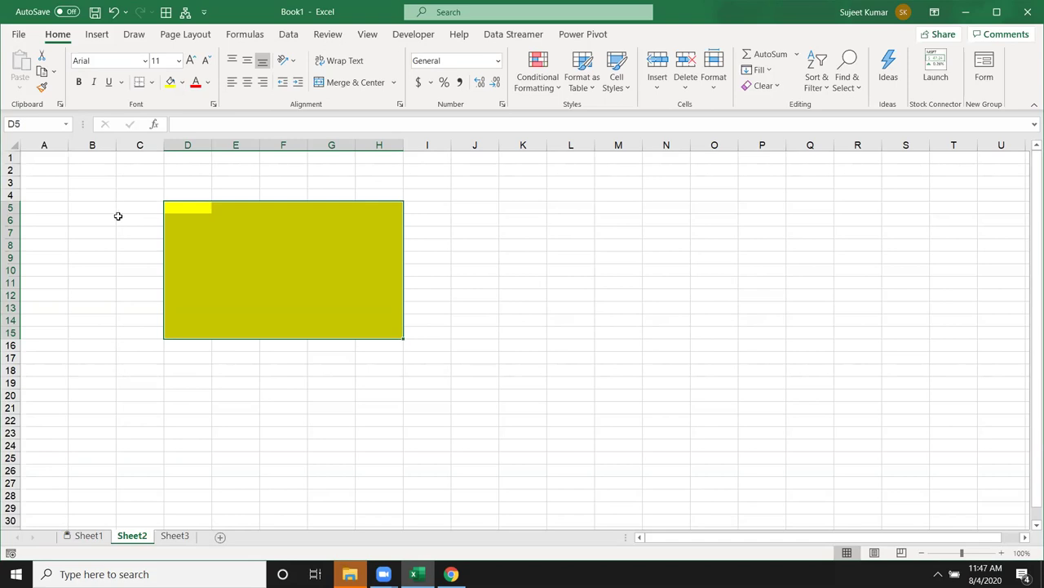
left_click(214, 267)
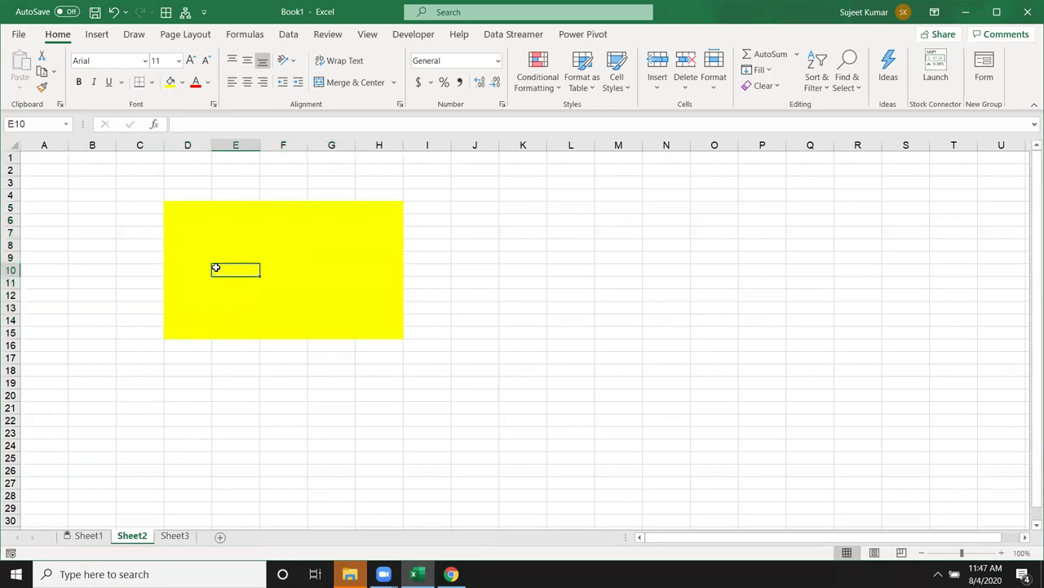
left_click_drag(188, 194, 51, 271)
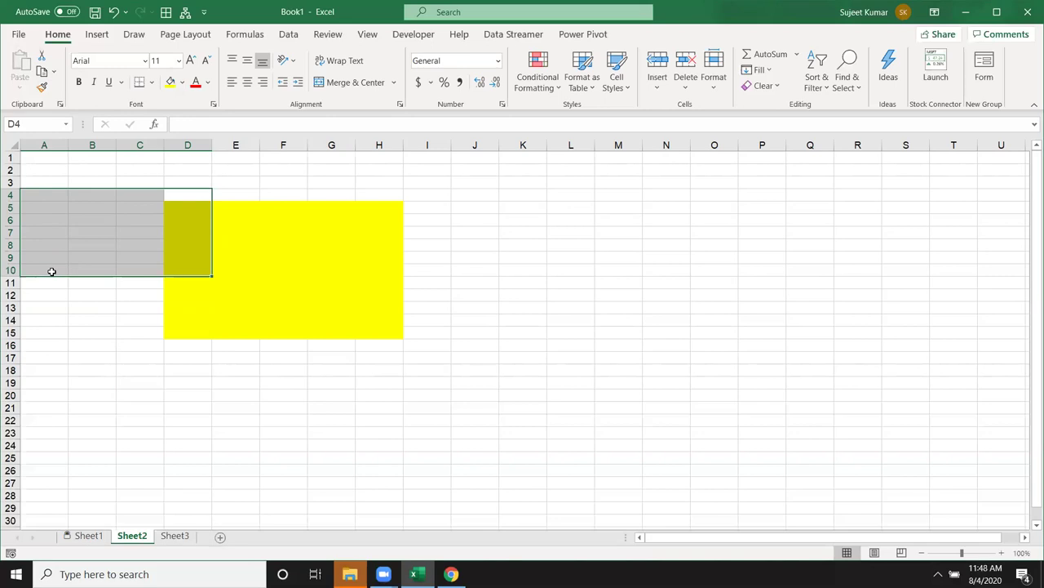
right_click(131, 542)
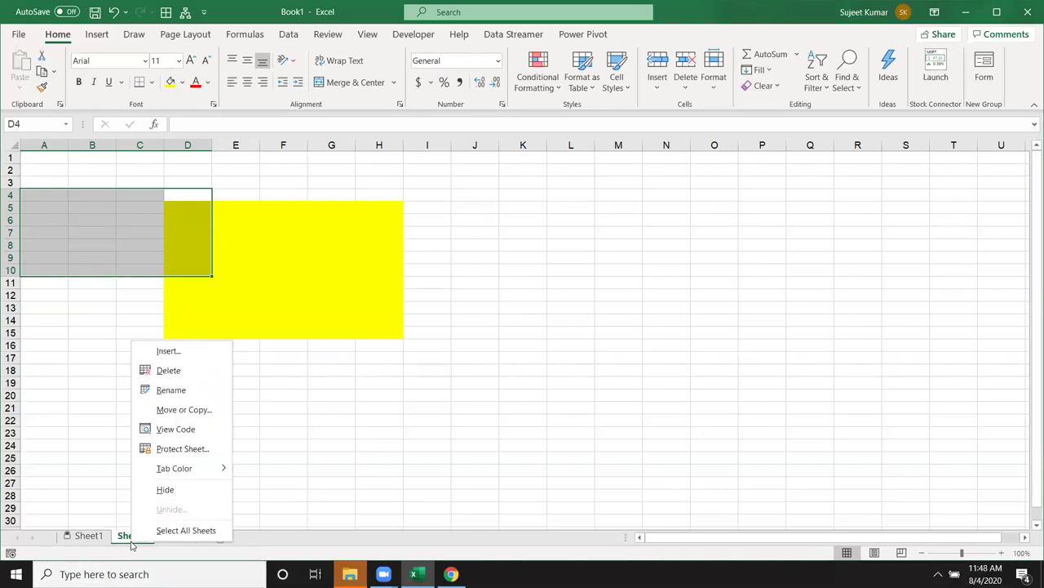
left_click(173, 450)
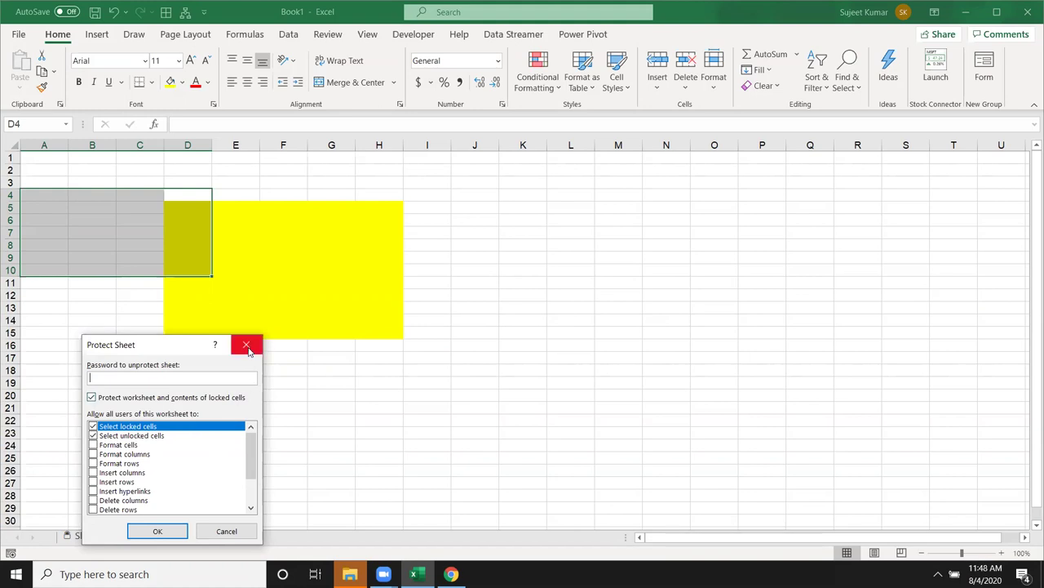
left_click(247, 347)
left_click(253, 226)
left_click(177, 222)
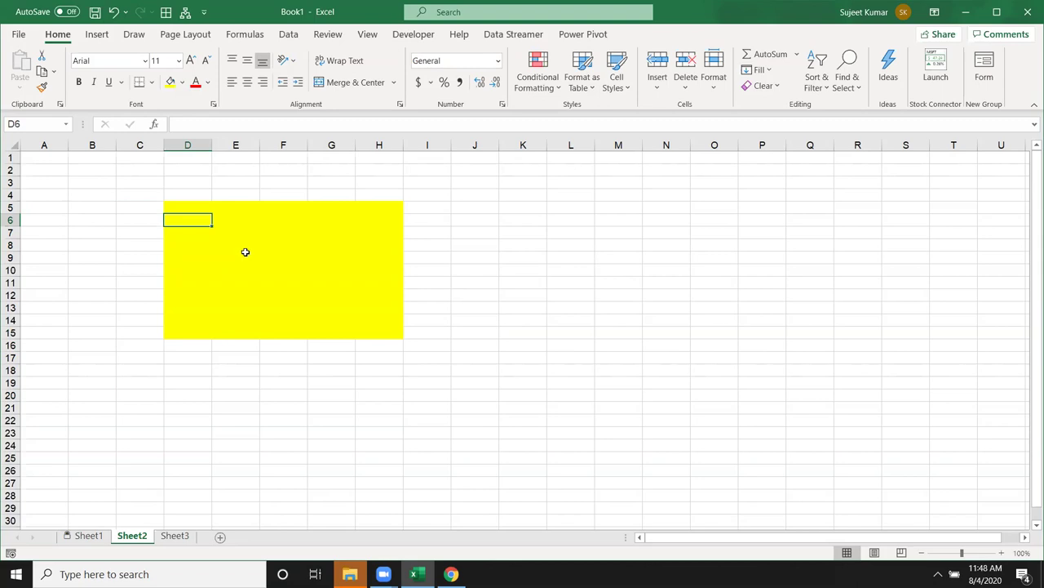
Select the whole sheet and toggle the Locked option under Format Cells > Protection
left_click(122, 234)
left_click(13, 146)
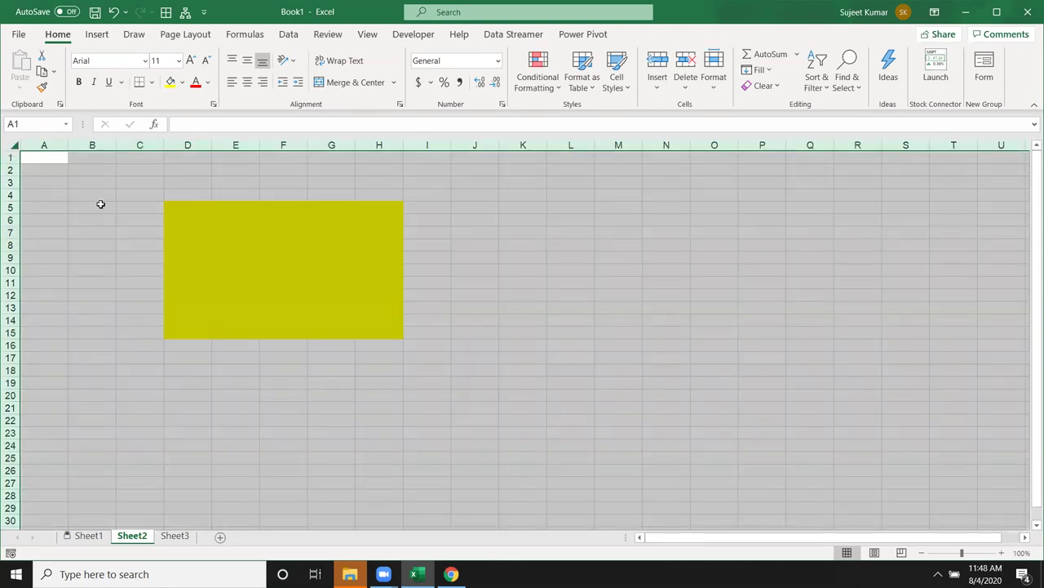
right_click(100, 204)
left_click(144, 378)
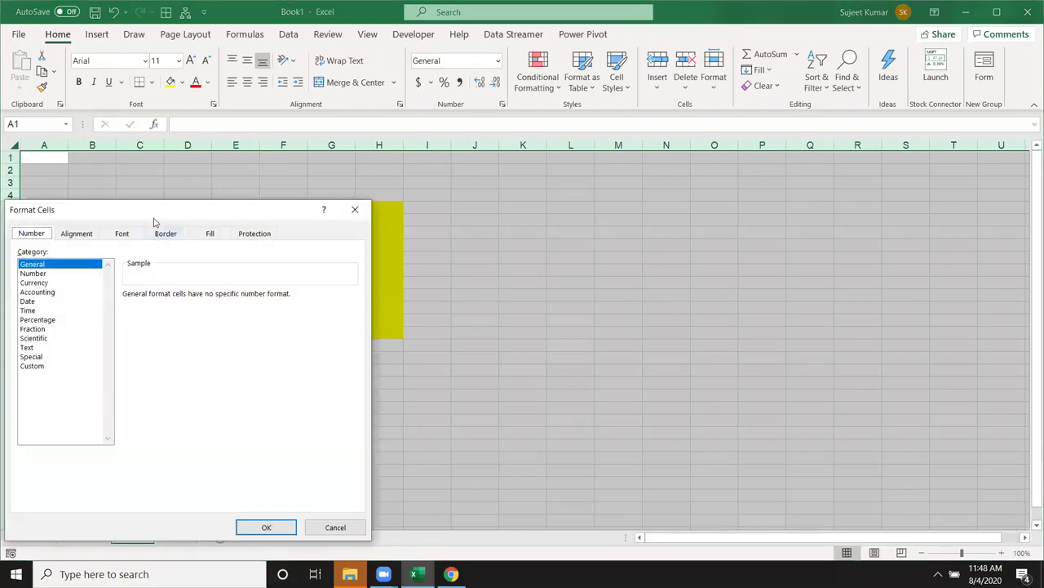
left_click_drag(170, 217, 783, 184)
left_click(886, 204)
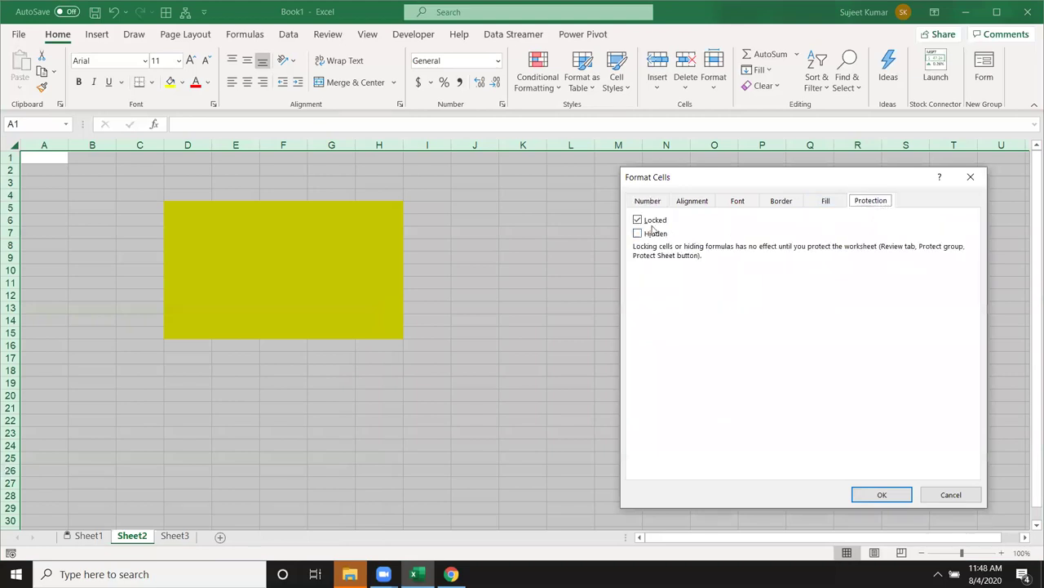
left_click_drag(684, 176, 590, 173)
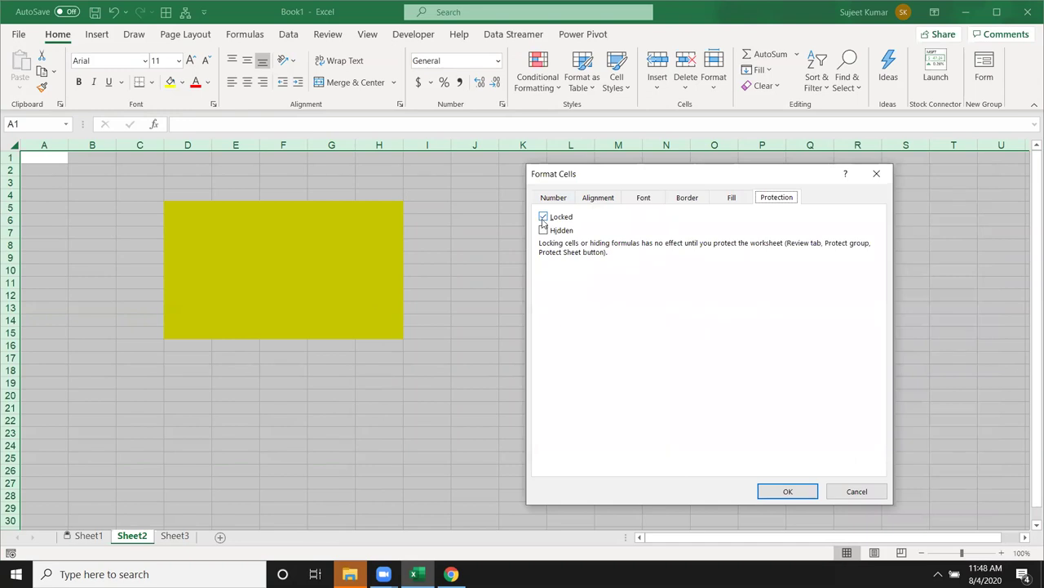
left_click(543, 217)
left_click(559, 219)
left_click(552, 222)
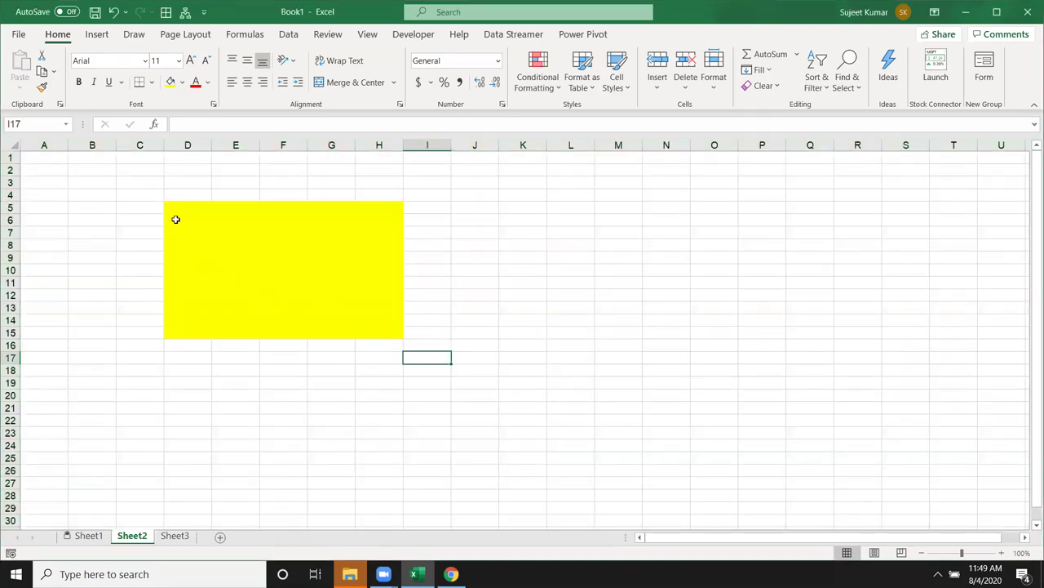
Unlock the yellow cells D5:H15 in Format Cells > Protection
left_click(176, 207)
left_click_drag(176, 208, 373, 330)
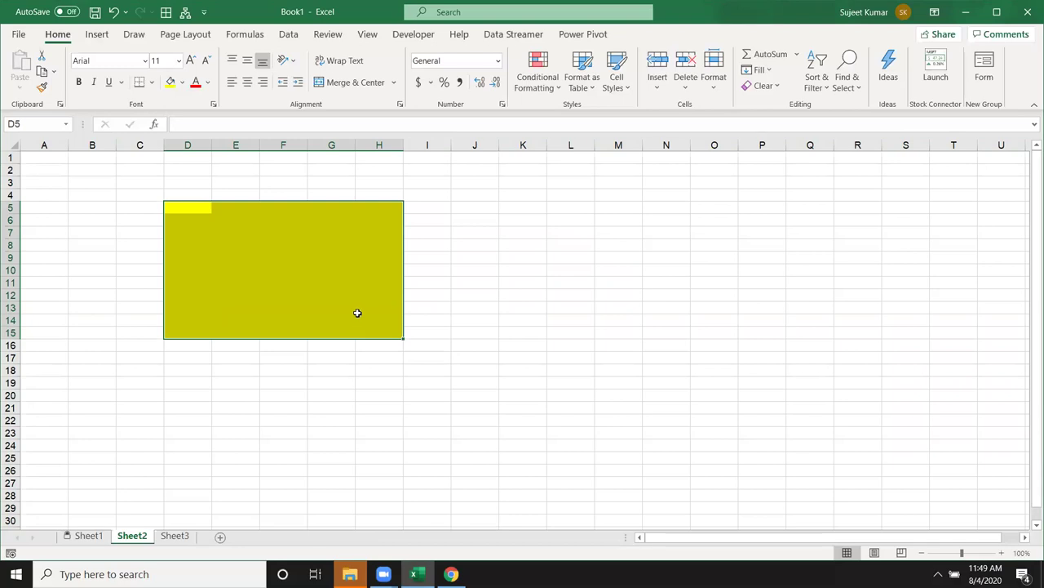
right_click(357, 311)
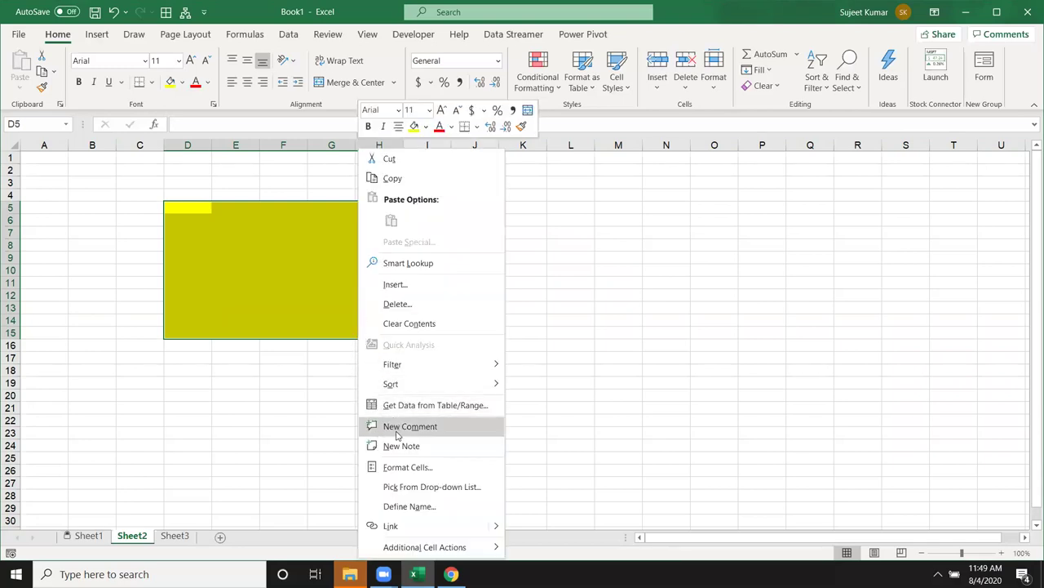
left_click(403, 467)
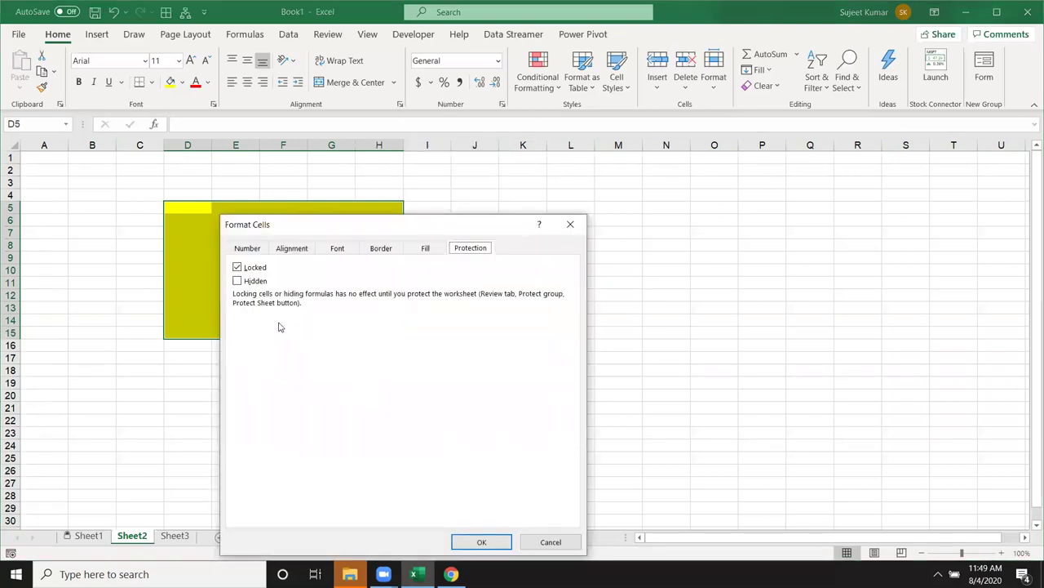
left_click(254, 272)
left_click(255, 273)
left_click(491, 542)
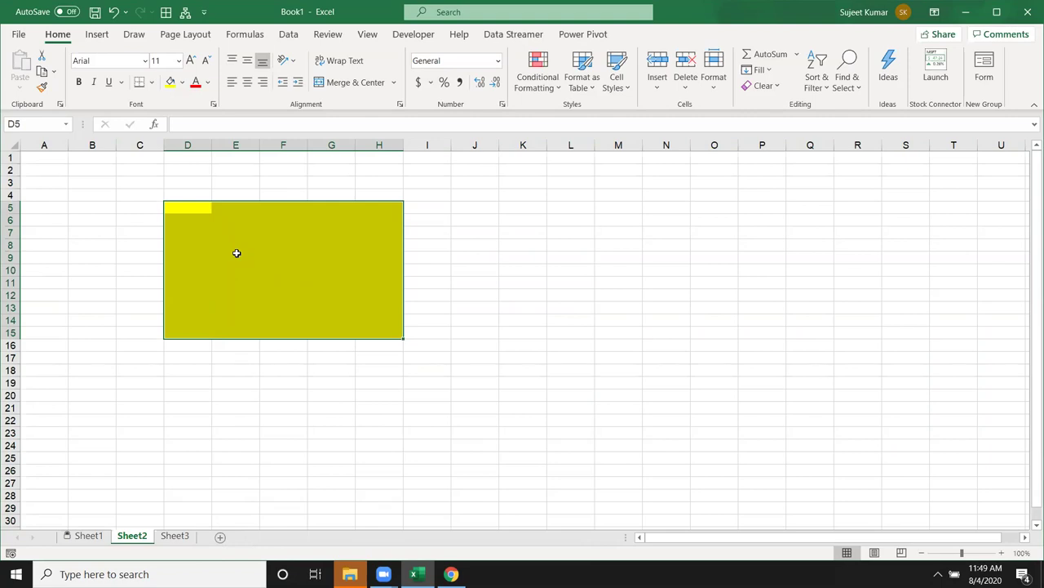
left_click(61, 180)
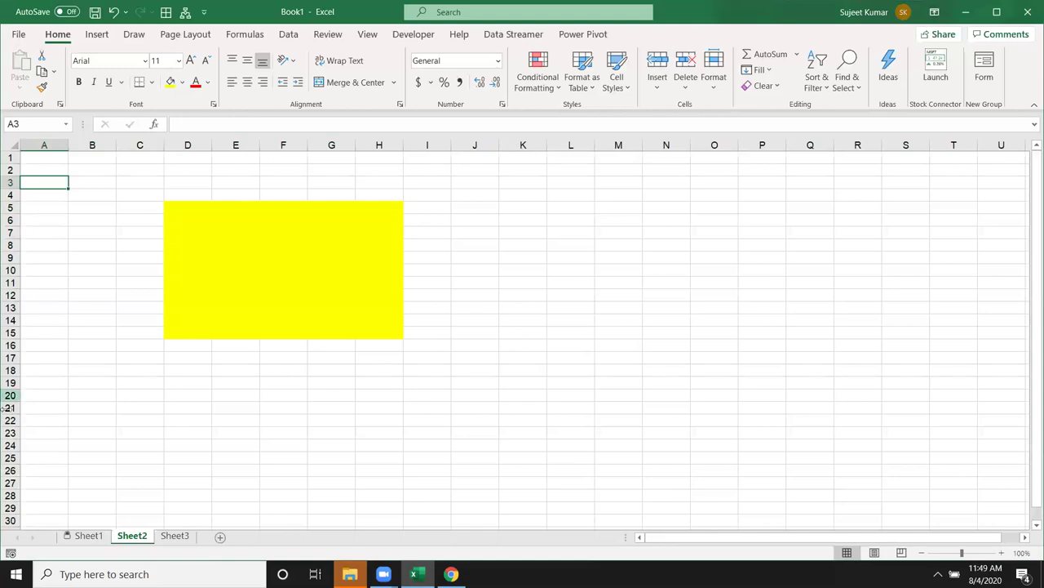
Protect Sheet2 from its sheet-tab menu
right_click(132, 535)
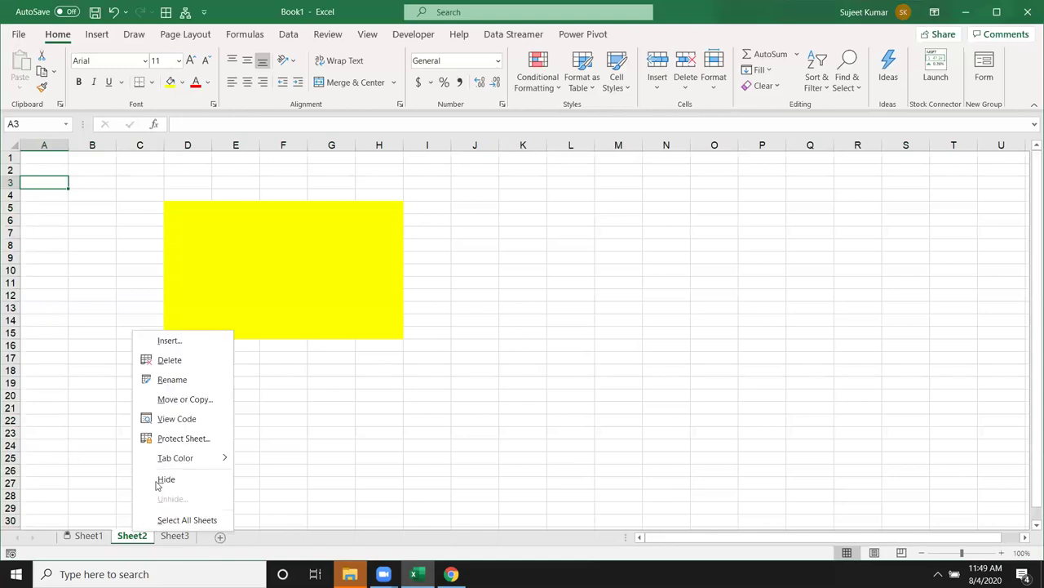
left_click(175, 438)
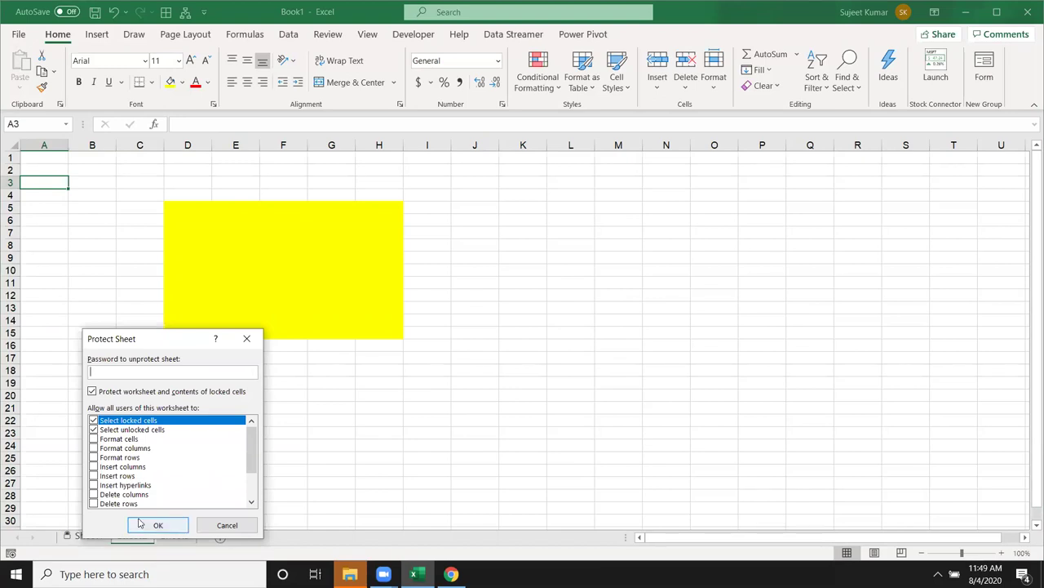
left_click(143, 526)
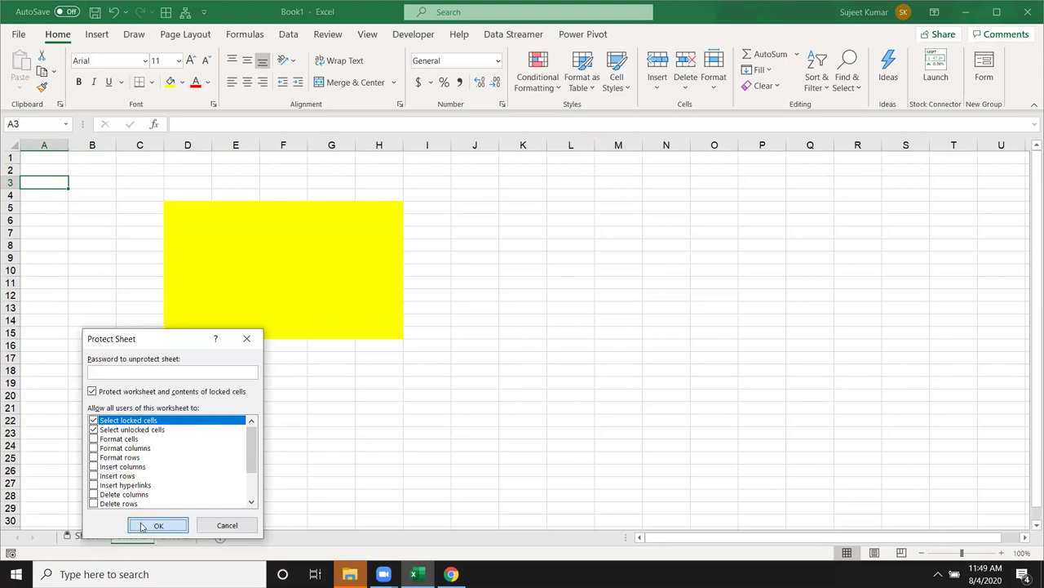
left_click(143, 526)
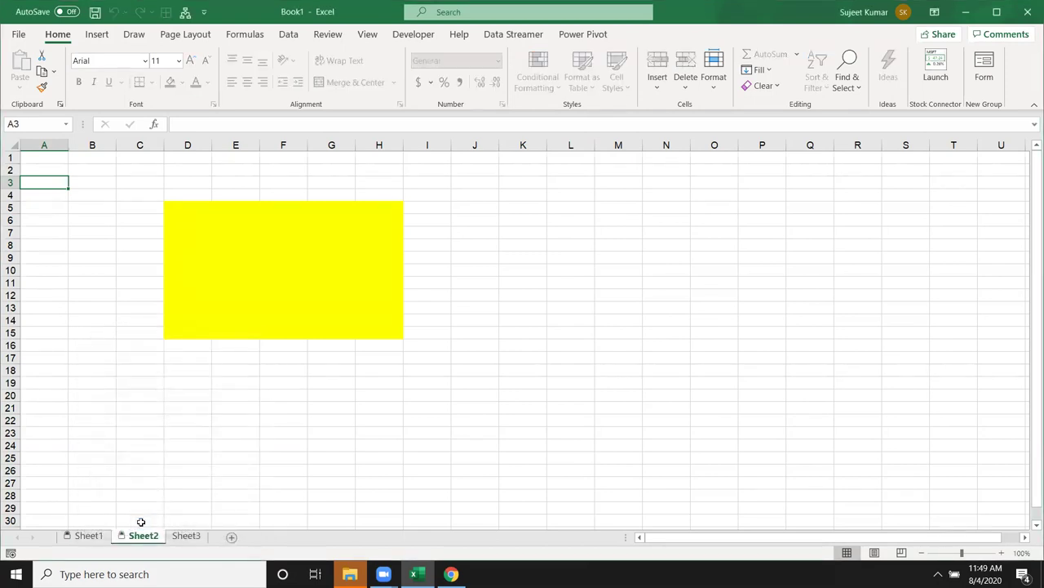
Confirm that editing D22 and A14 outside the yellow block triggers the protected-sheet warning
double_click(177, 418)
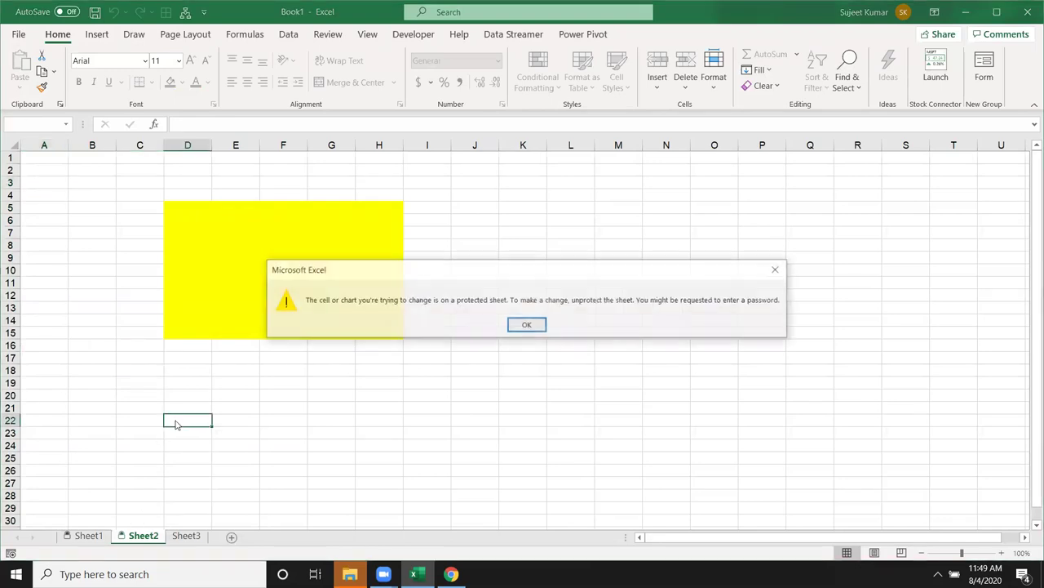
key("Return")
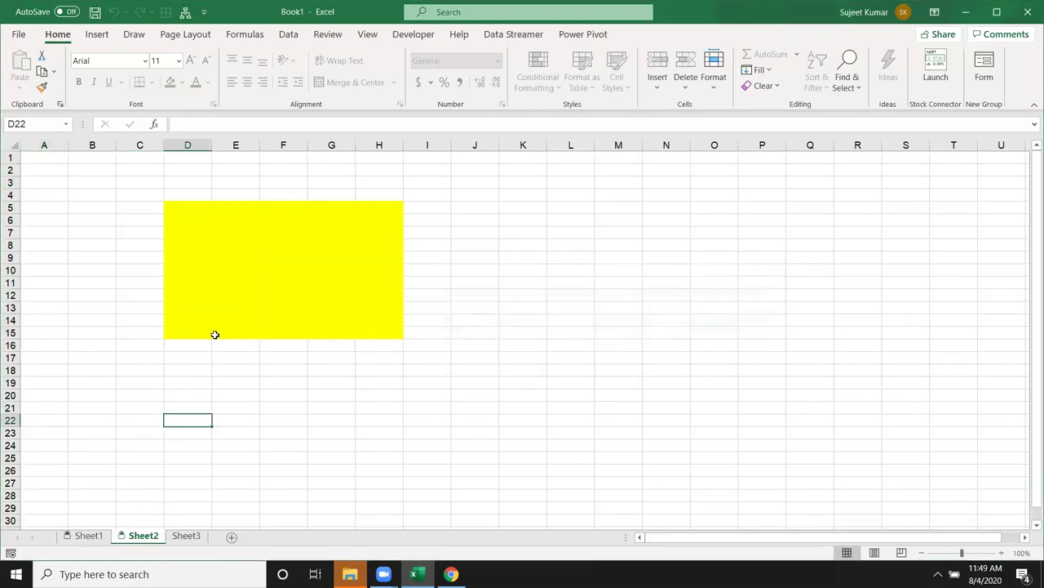
double_click(65, 321)
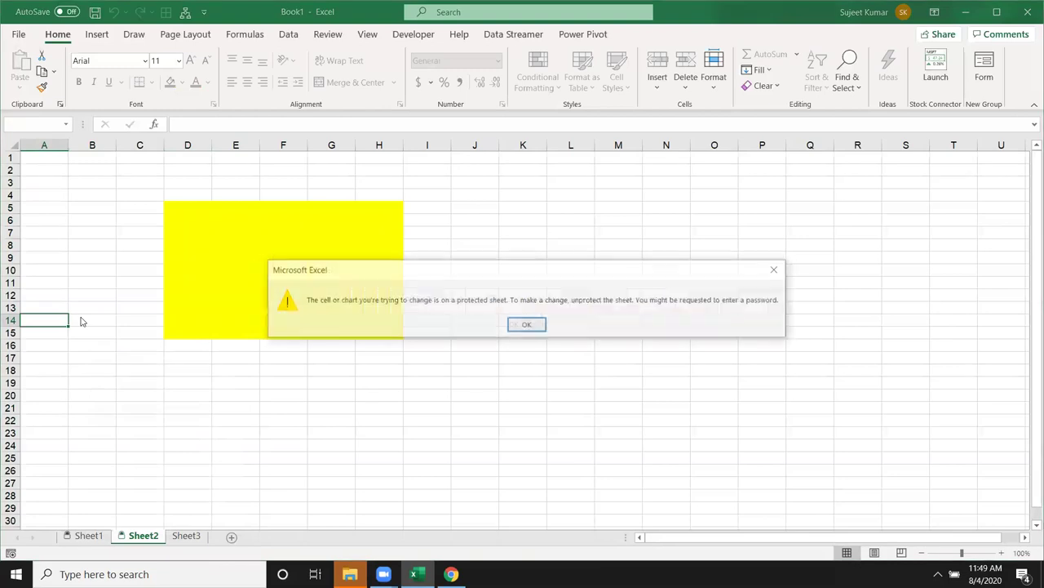
key("Return")
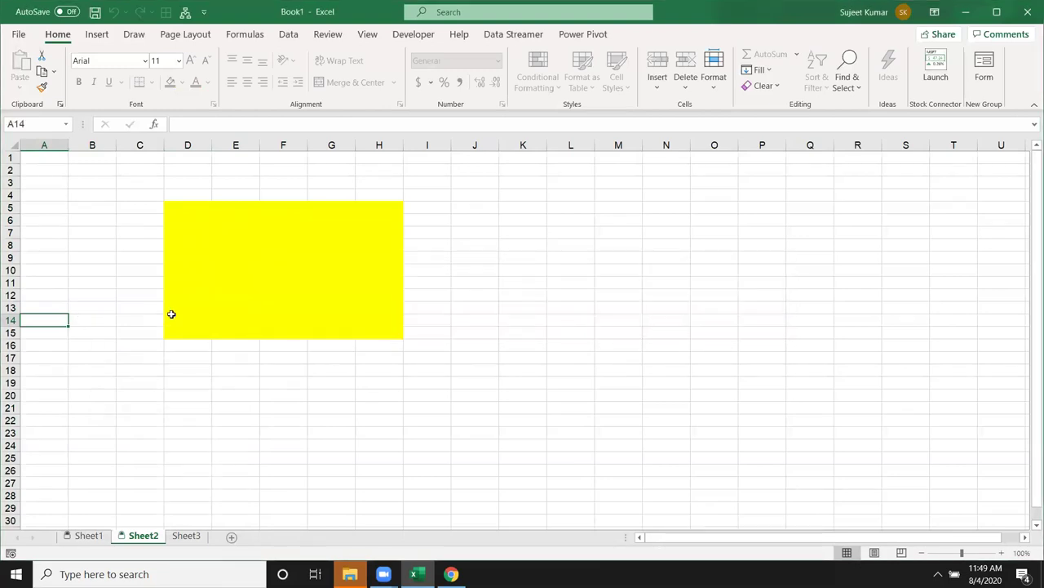
Enter 'sdfsd' in D13, 'sdf' in E11 and 'sdf' in G12 inside the unlocked yellow range
left_click(194, 313)
type("sdfsd")
left_click(250, 285)
type("sdf")
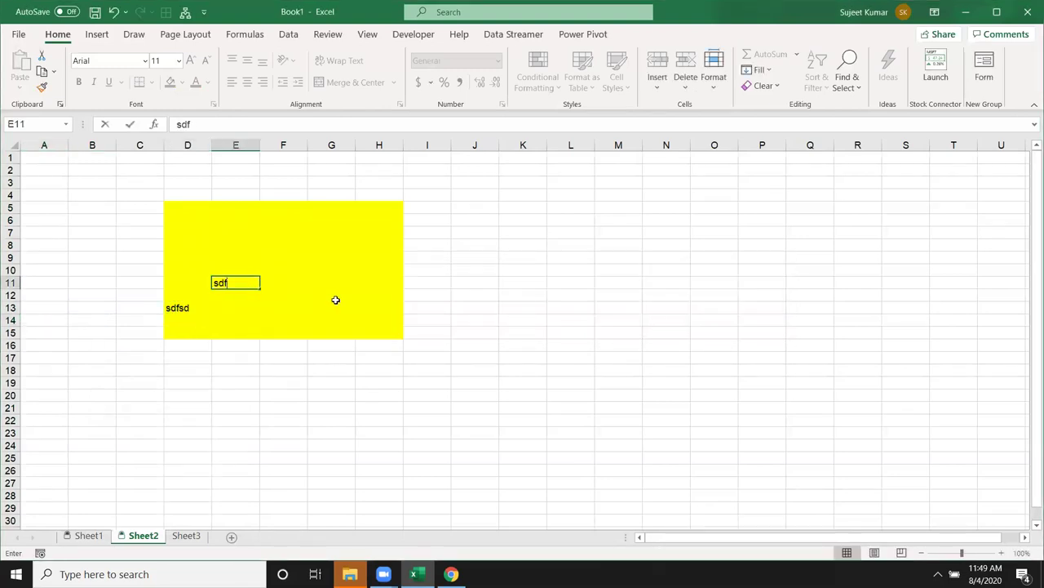
left_click(334, 300)
type("sdf")
left_click(272, 352)
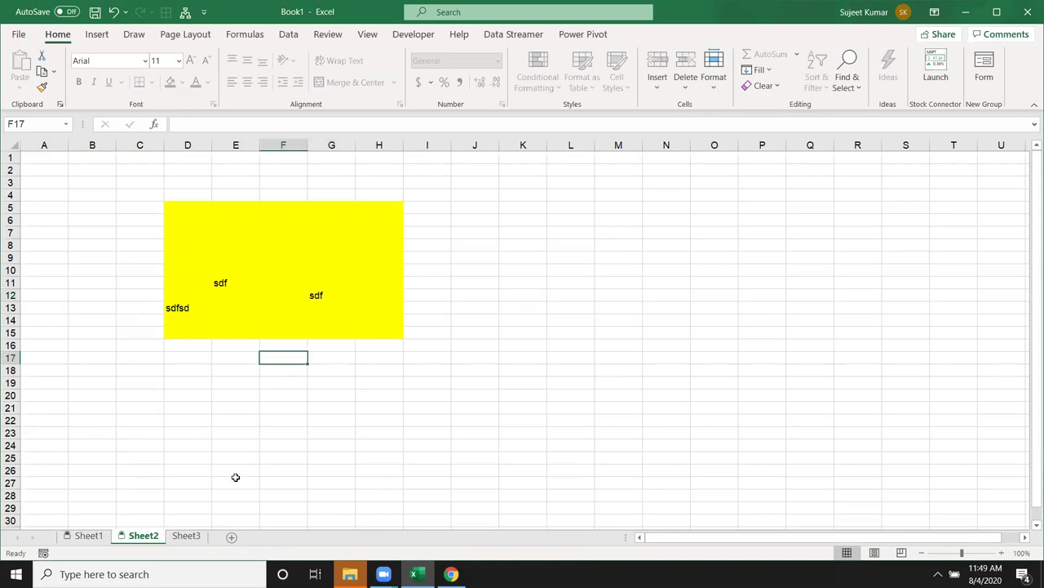
Switch to Sheet3 and fill the block D6:I18 with solid red
left_click(186, 537)
mouse_move(167, 221)
left_mouse_down()
mouse_move(287, 314)
mouse_move(408, 371)
left_mouse_up()
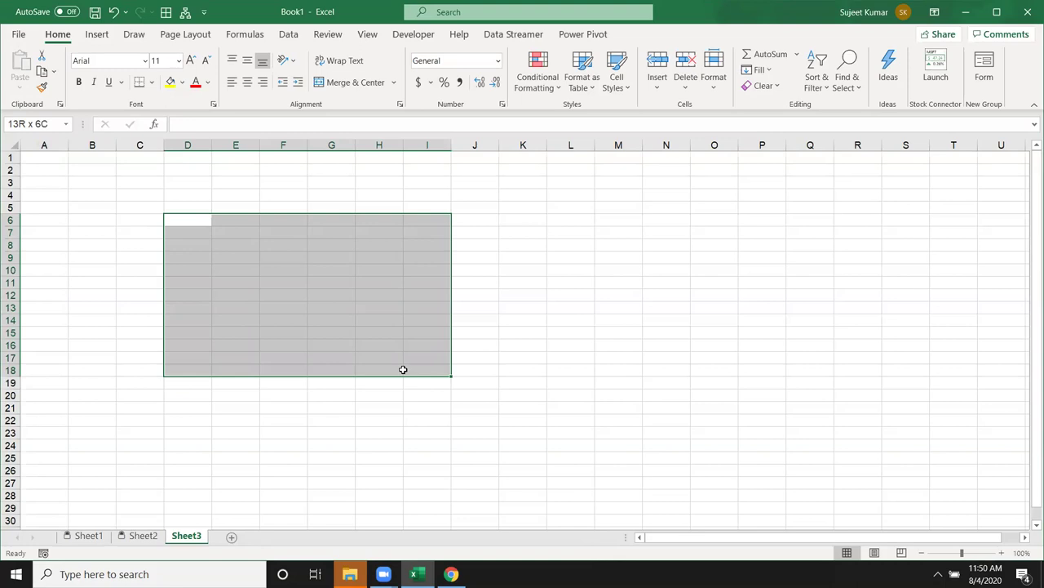
left_click(182, 83)
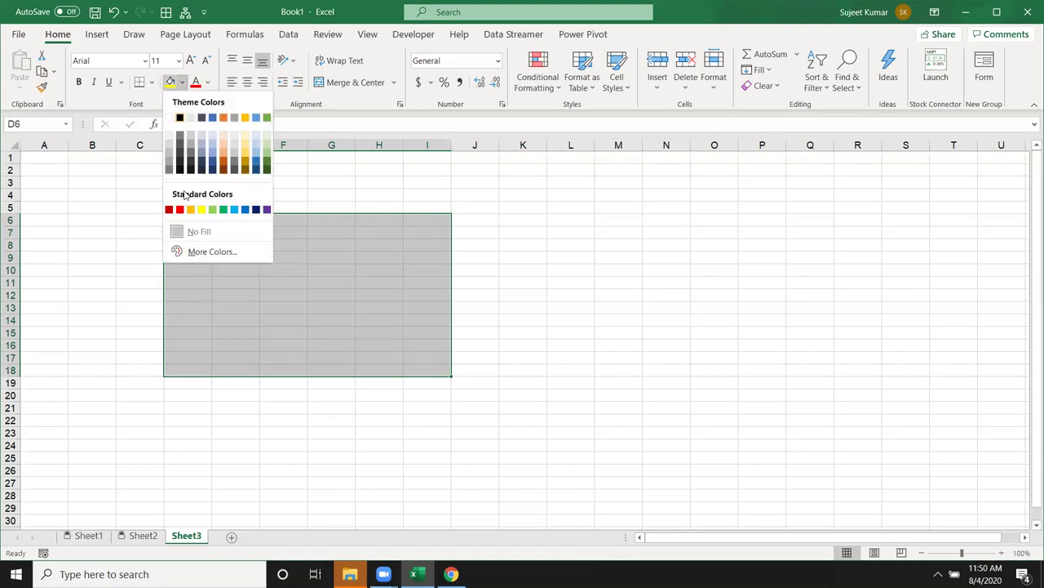
left_click(181, 209)
left_click(223, 267)
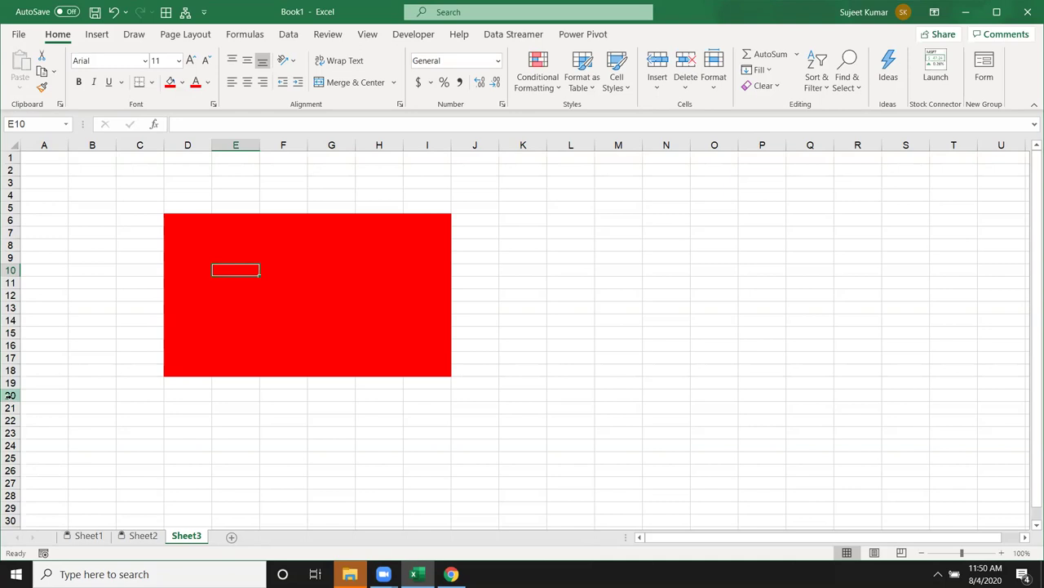
Open the context menu on cell B3 and close it without choosing anything
left_click(76, 186)
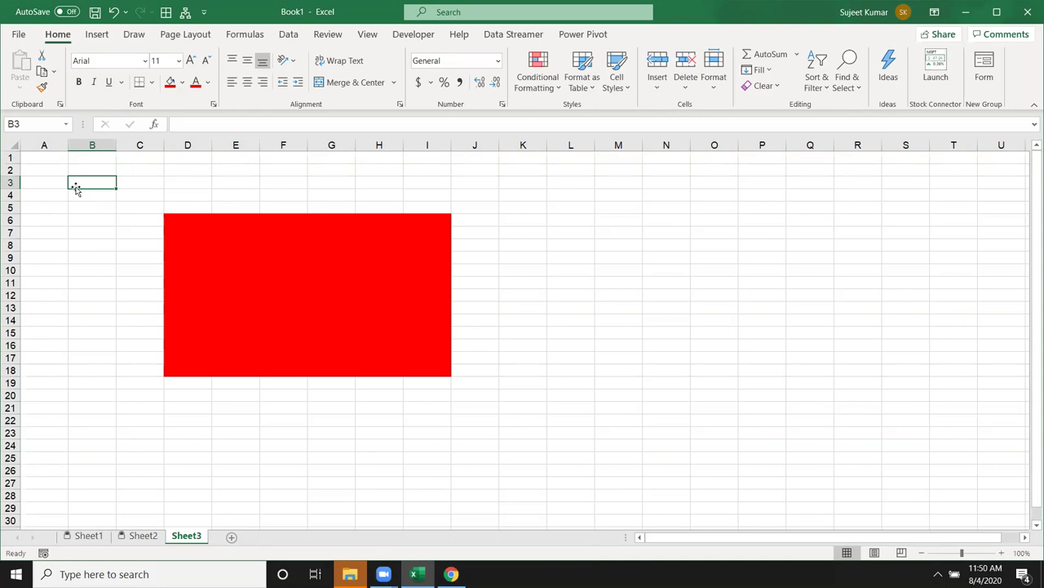
right_click(77, 181)
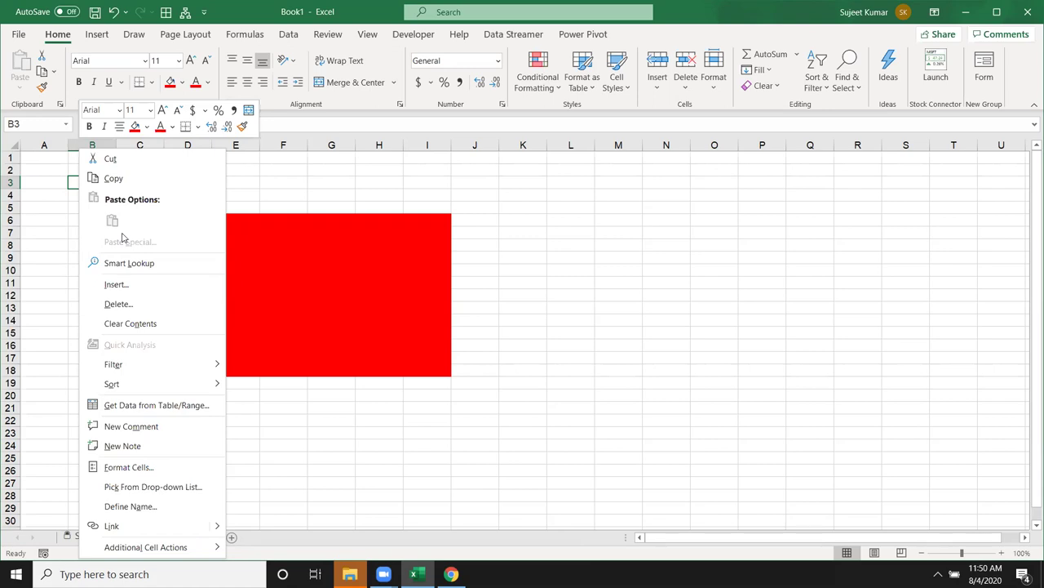
left_click(262, 438)
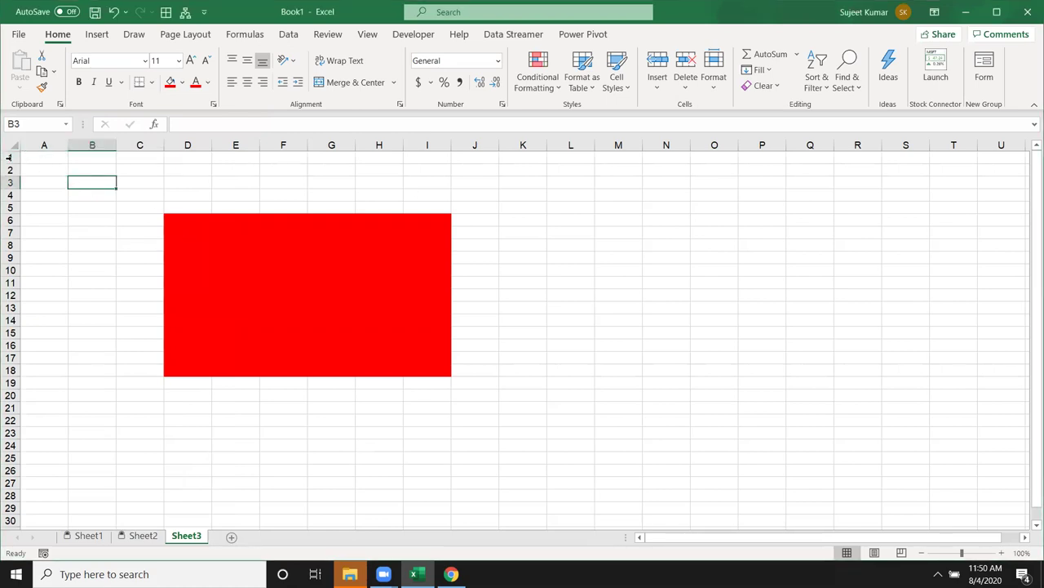
Select the whole of Sheet3 and clear the Locked option in Format Cells > Protection
left_click(10, 142)
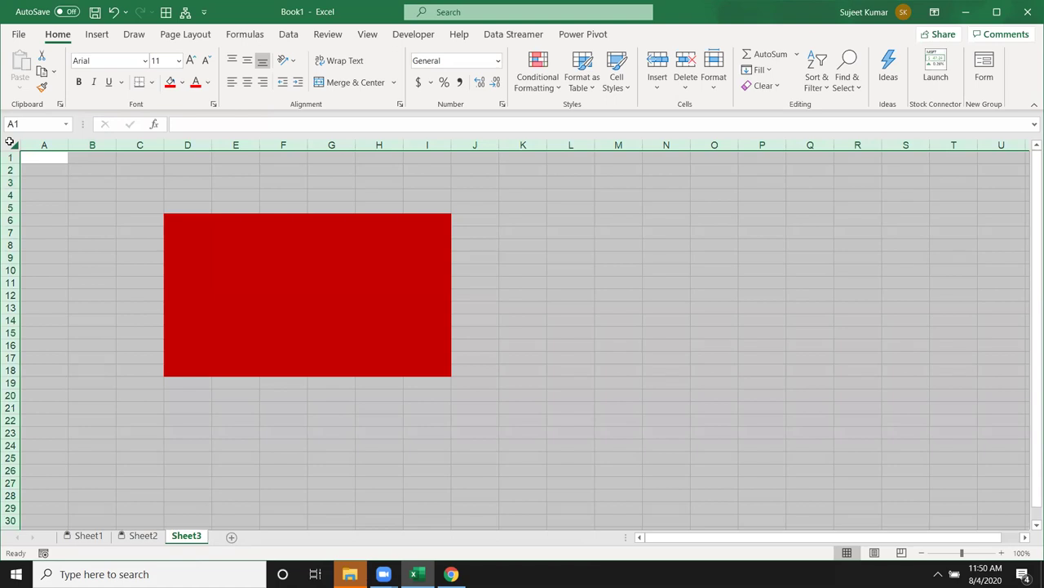
right_click(540, 231)
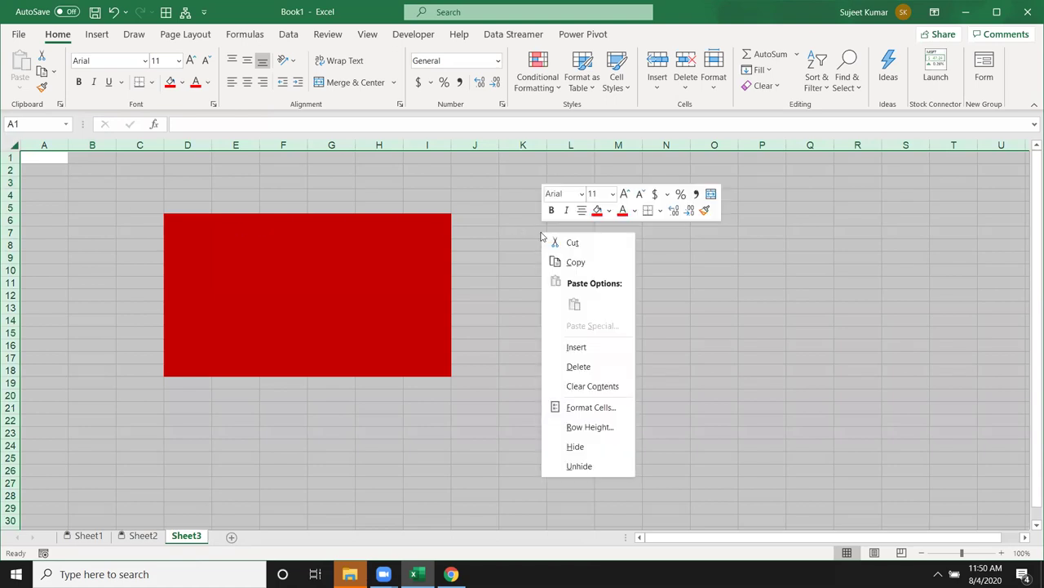
left_click(604, 406)
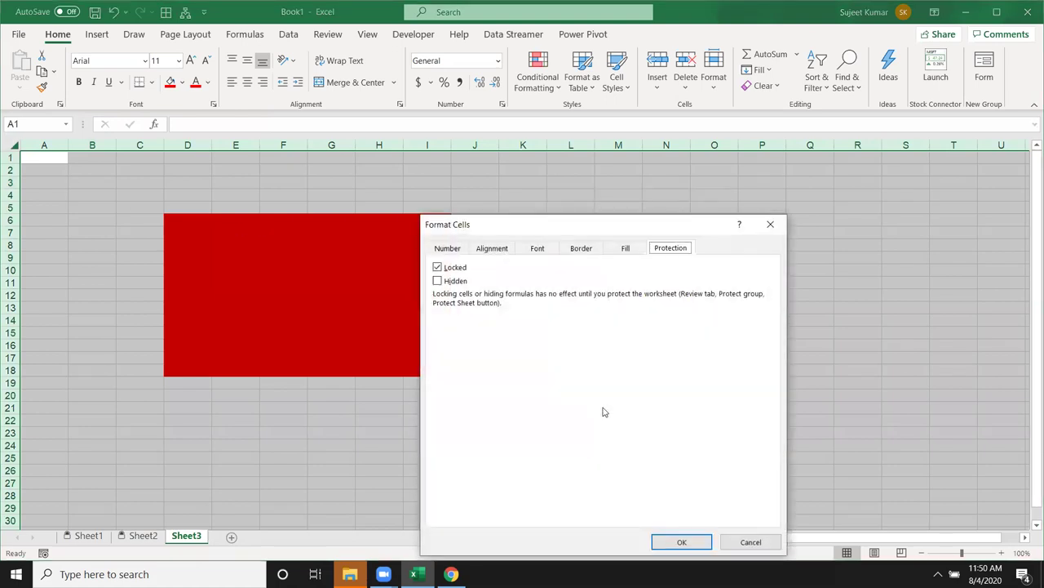
left_click(438, 270)
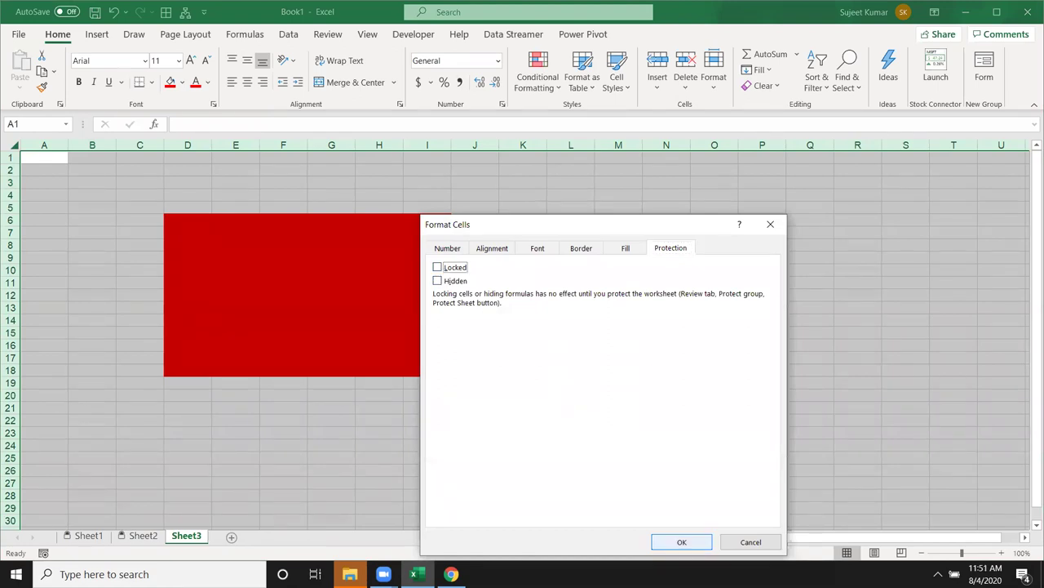
left_click(699, 548)
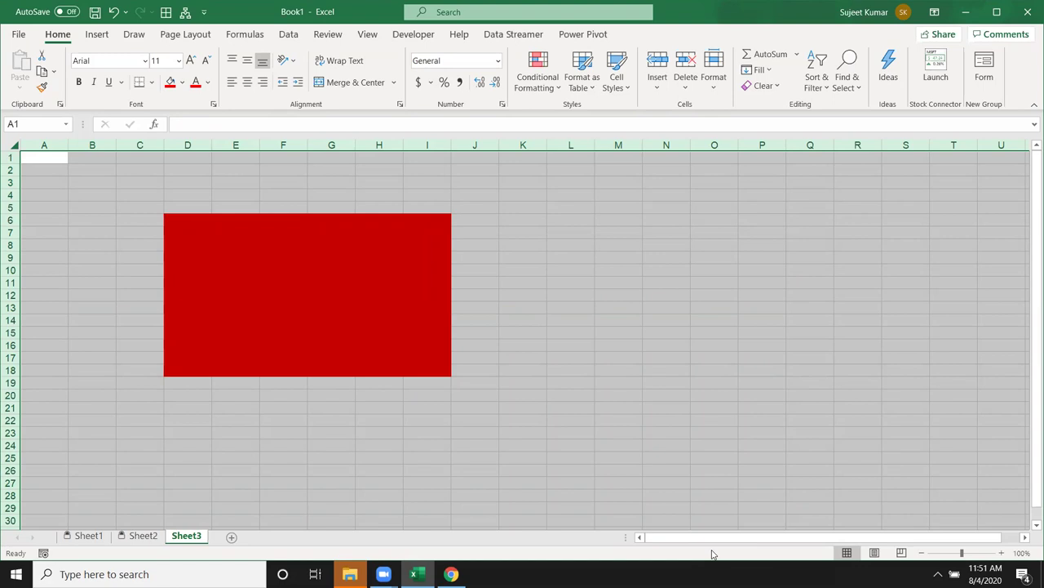
left_click(266, 265)
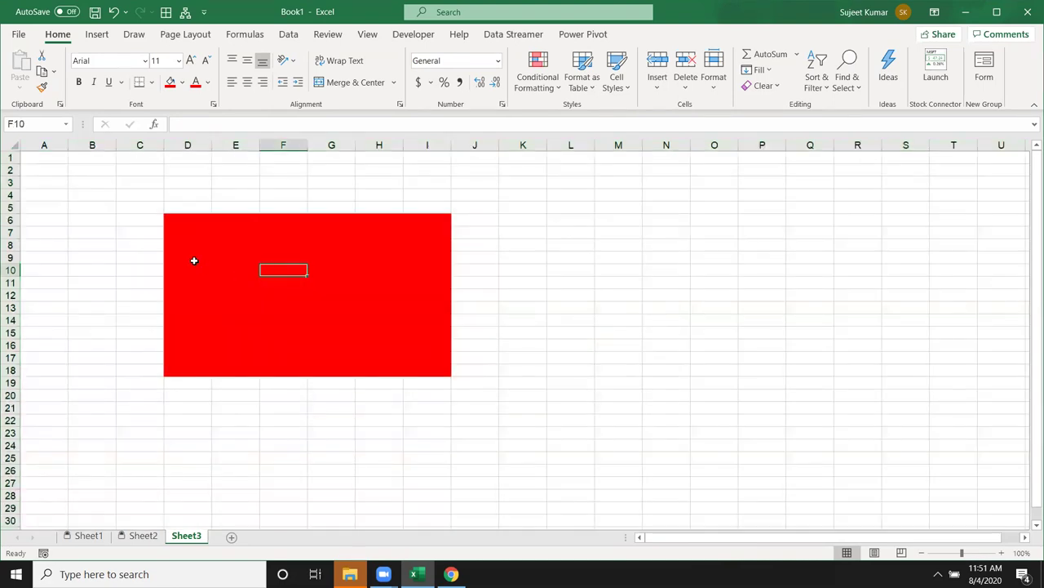
left_click(180, 228)
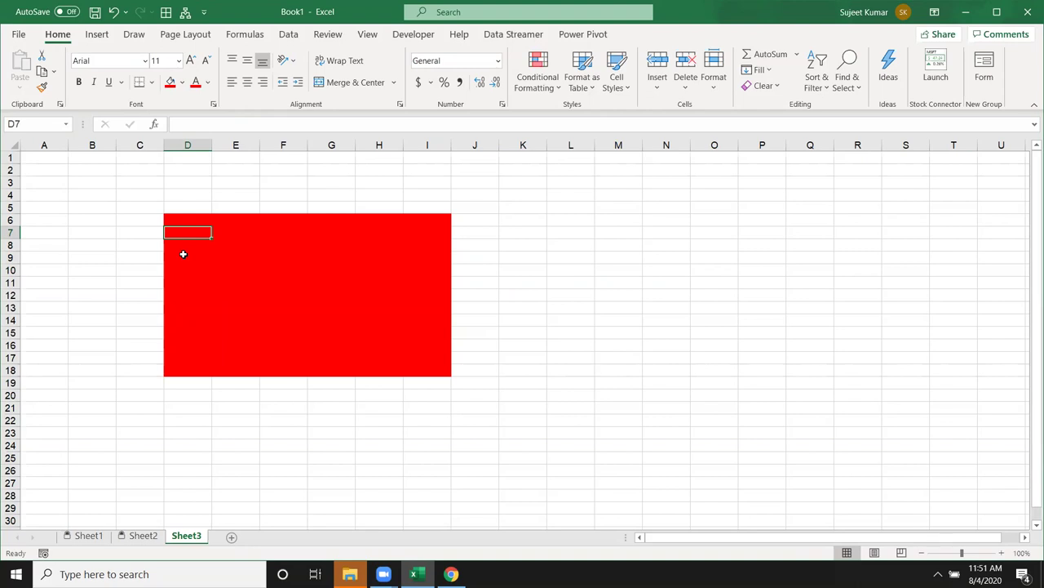
Turn Locked back on in Format Cells for the red block D6:I18 only
left_click_drag(179, 219, 422, 374)
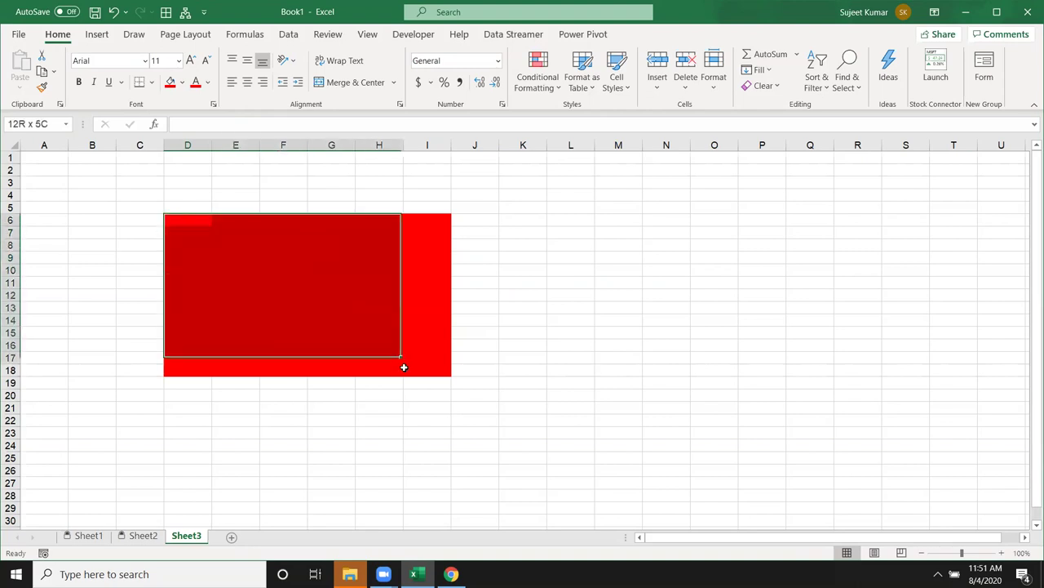
right_click(378, 304)
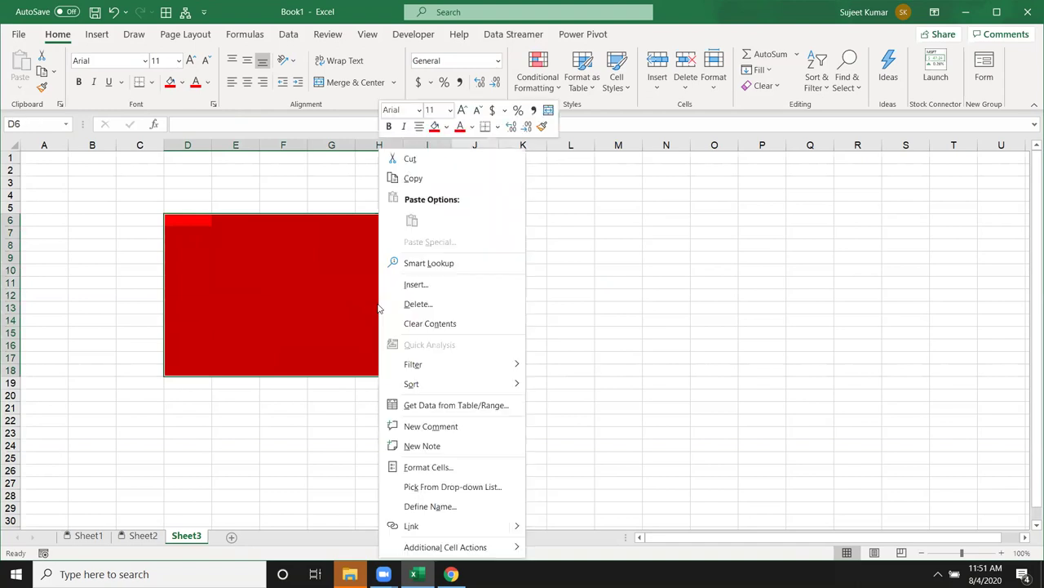
mouse_move(403, 363)
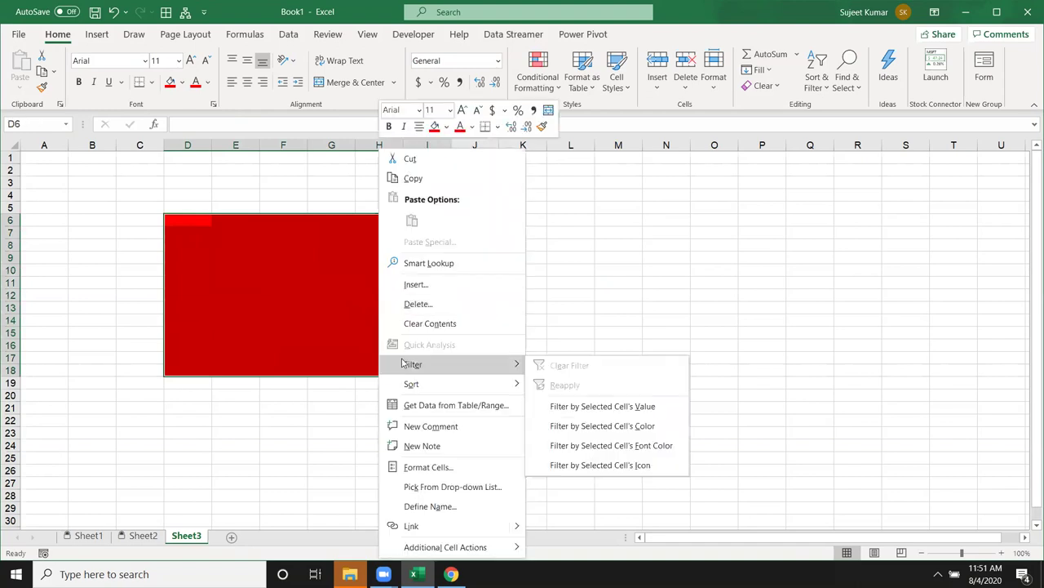
left_click(428, 466)
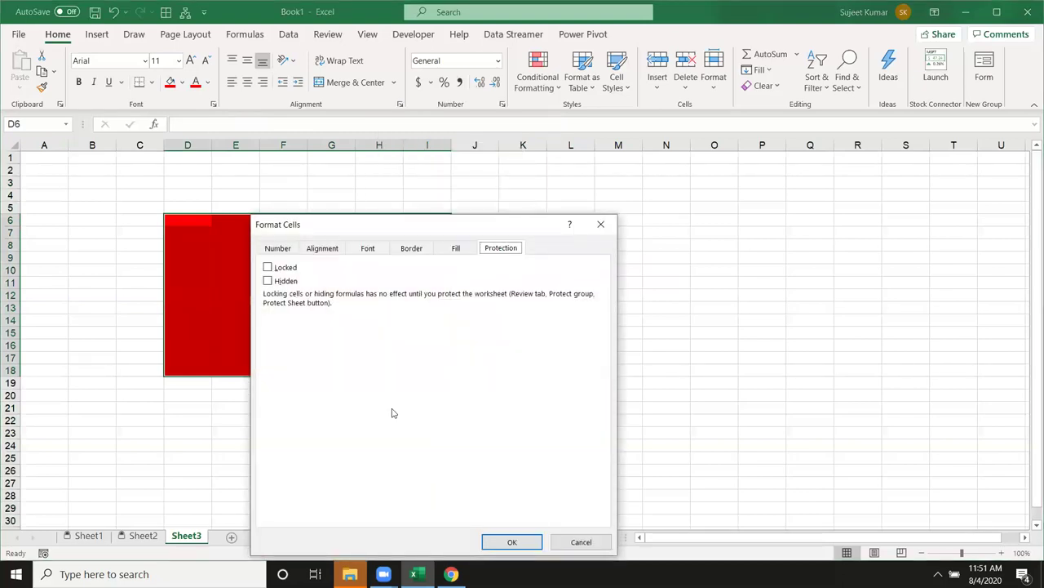
left_click(279, 269)
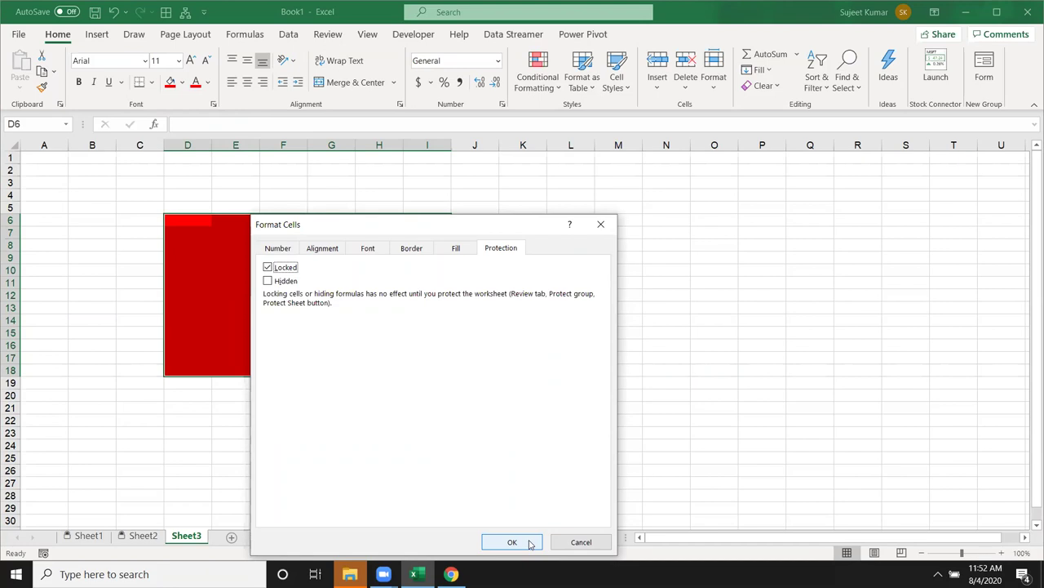
left_click(530, 543)
Protect Sheet3 with a password from its sheet-tab menu
left_click(324, 451)
right_click(194, 538)
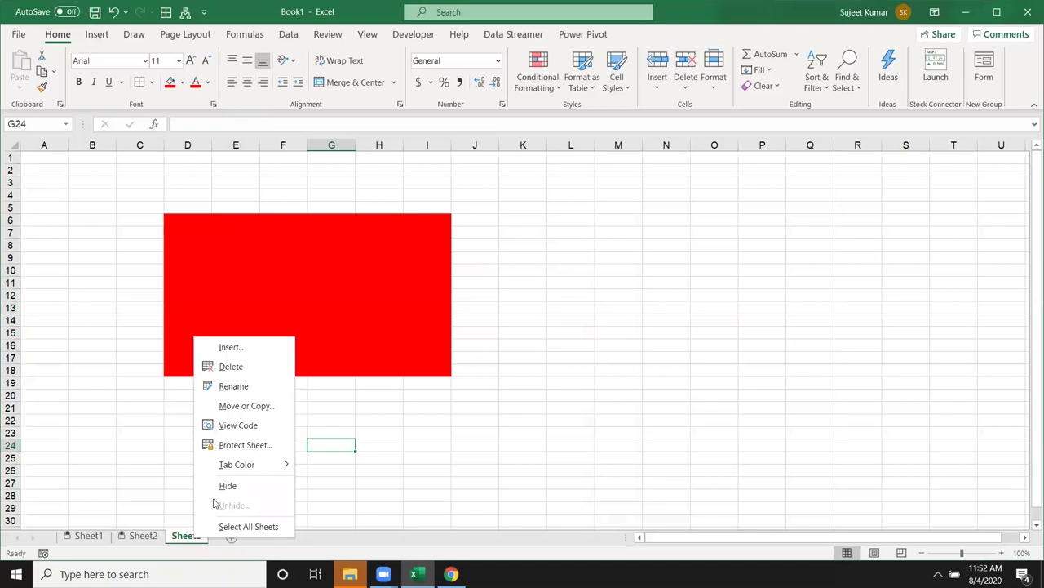
left_click(237, 445)
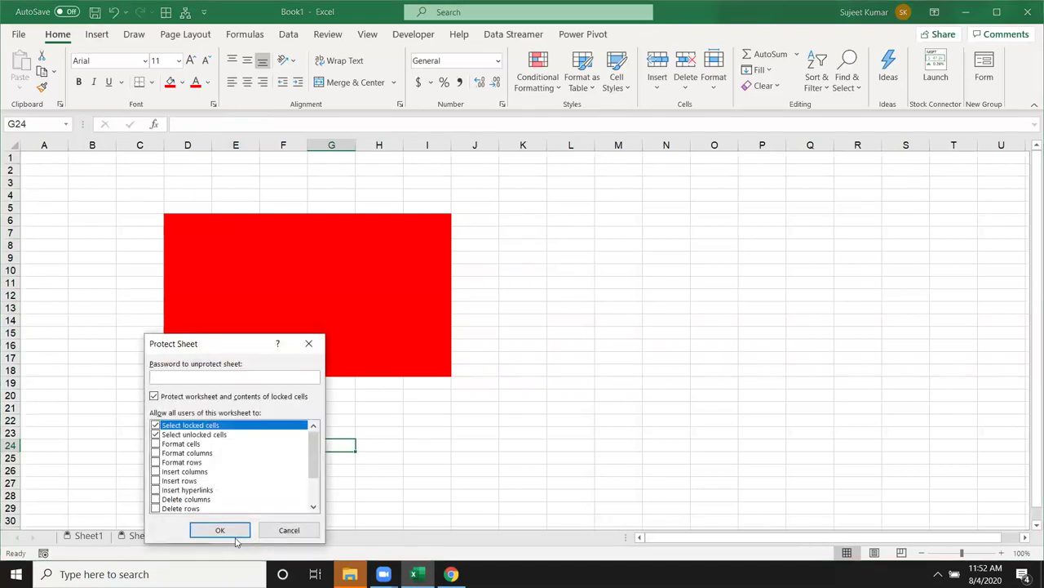
left_click(229, 530)
Enter test text in unlocked cells: 'sdsdf' in E25, 'sdfd' in L17, 'sdfs d' in L12, 'sdfds' in C8
left_click(251, 455)
type("sdsdf")
left_click(555, 360)
type("sdfd")
left_click(563, 295)
type("sdfs d")
left_click(131, 243)
type("sdfds")
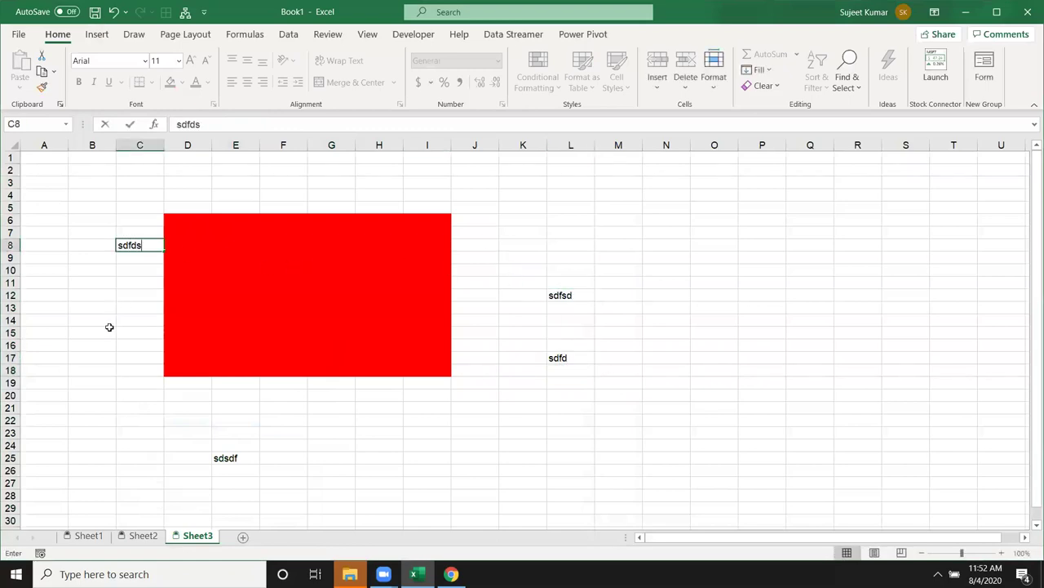
left_click(108, 333)
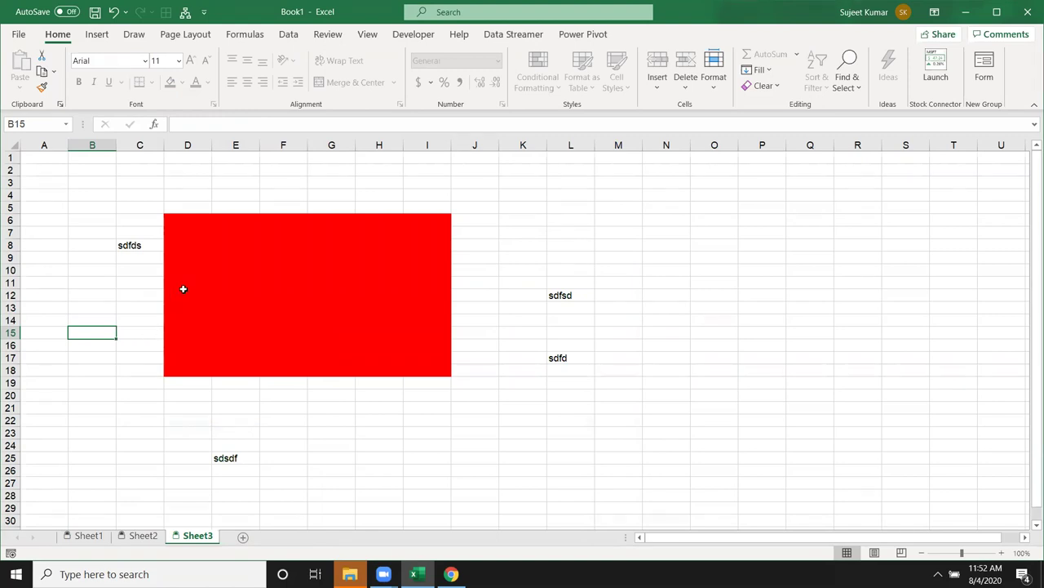
Confirm that edits to red-block cells E12, H10 and I17 are refused
double_click(215, 294)
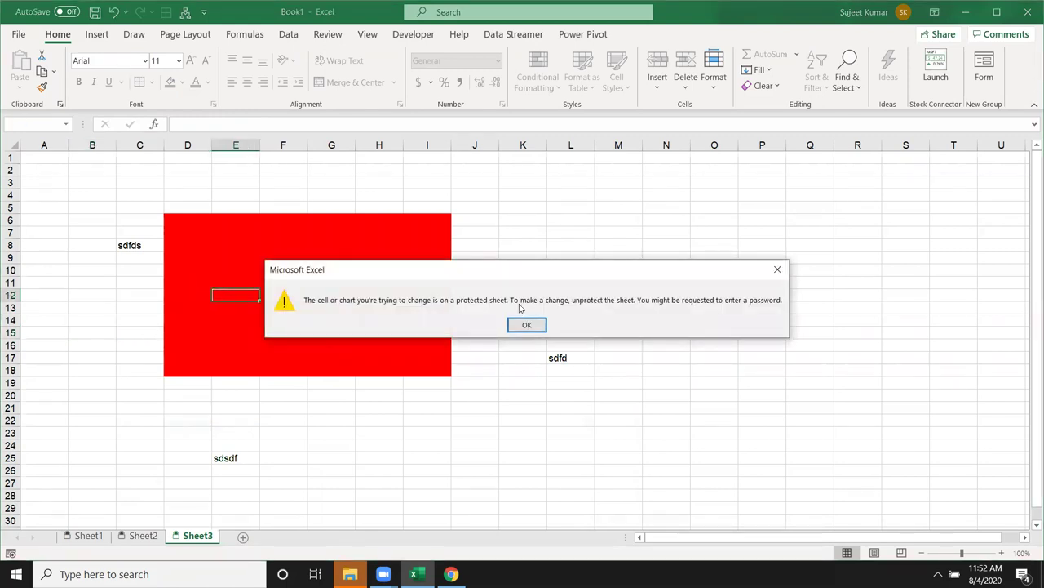
left_click(515, 326)
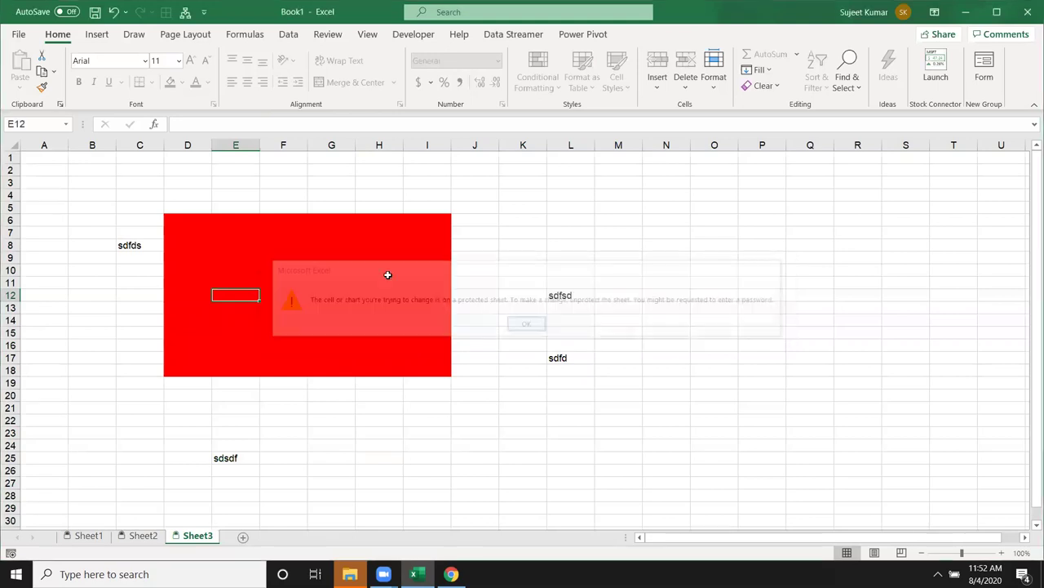
double_click(371, 269)
left_click(540, 332)
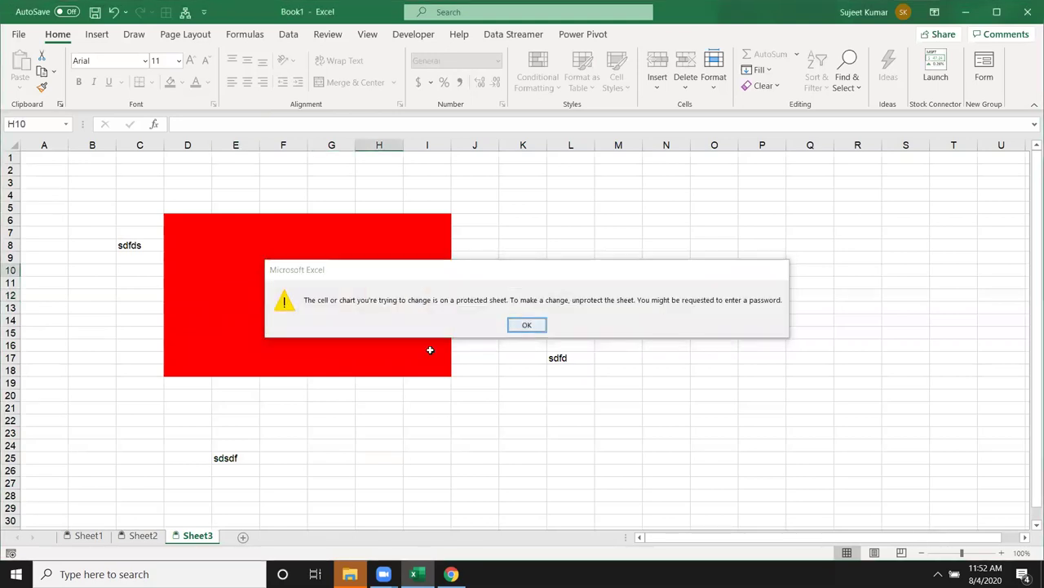
double_click(421, 355)
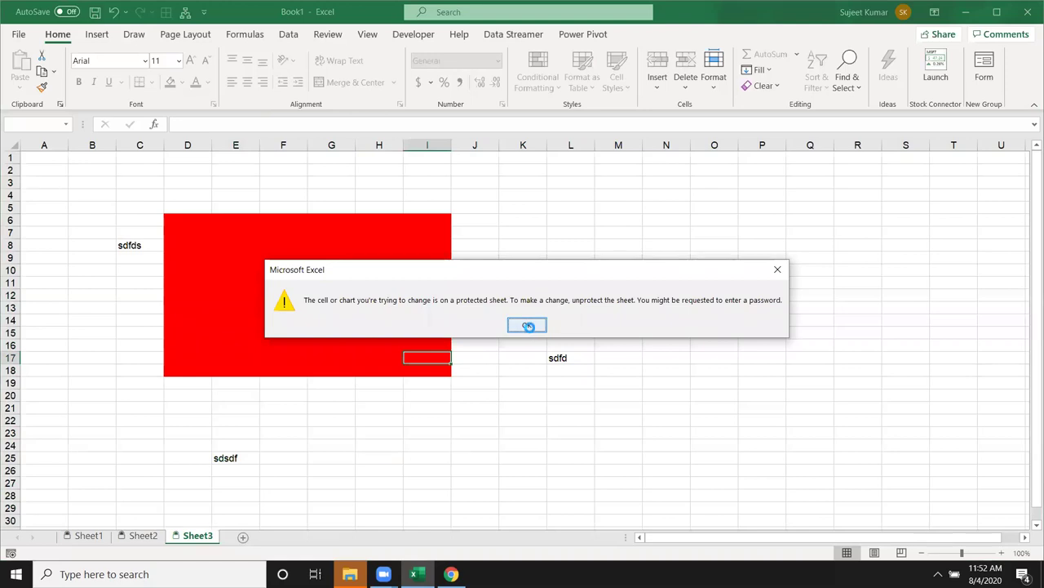
left_click(528, 325)
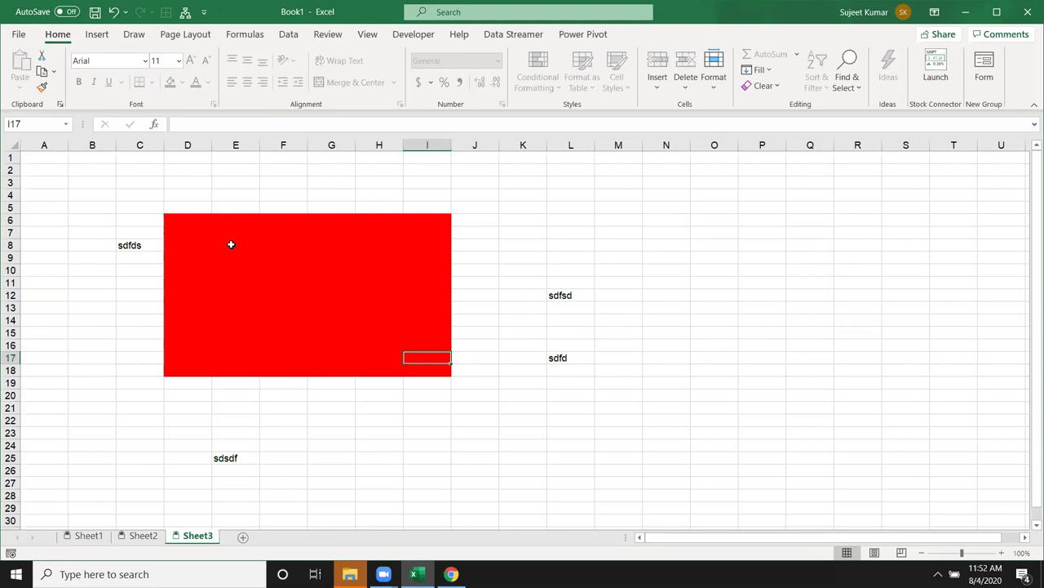
Add a new blank Sheet4 after Sheet3 and select a cell on it
left_click(242, 537)
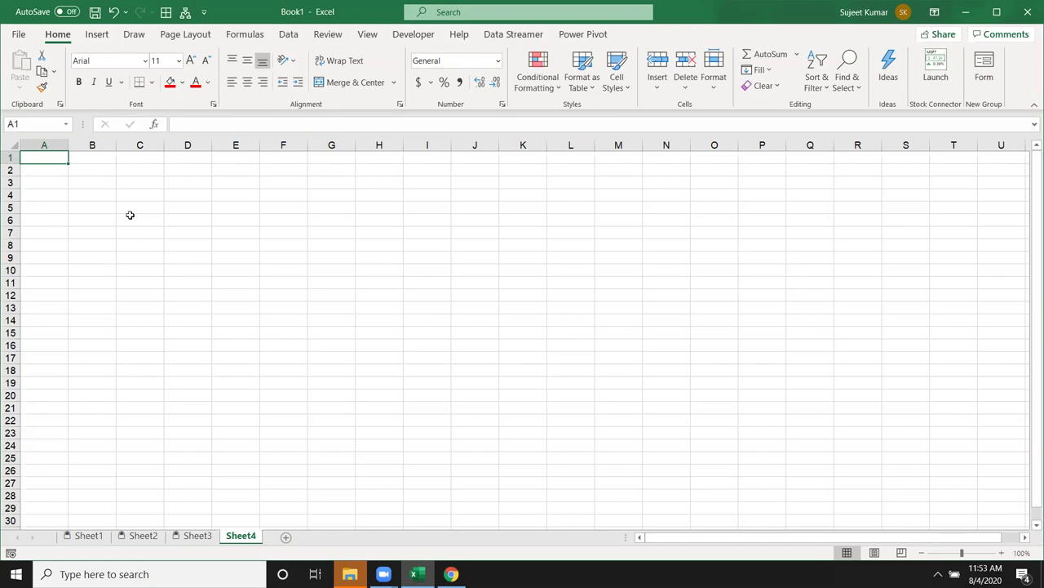
left_click(93, 196)
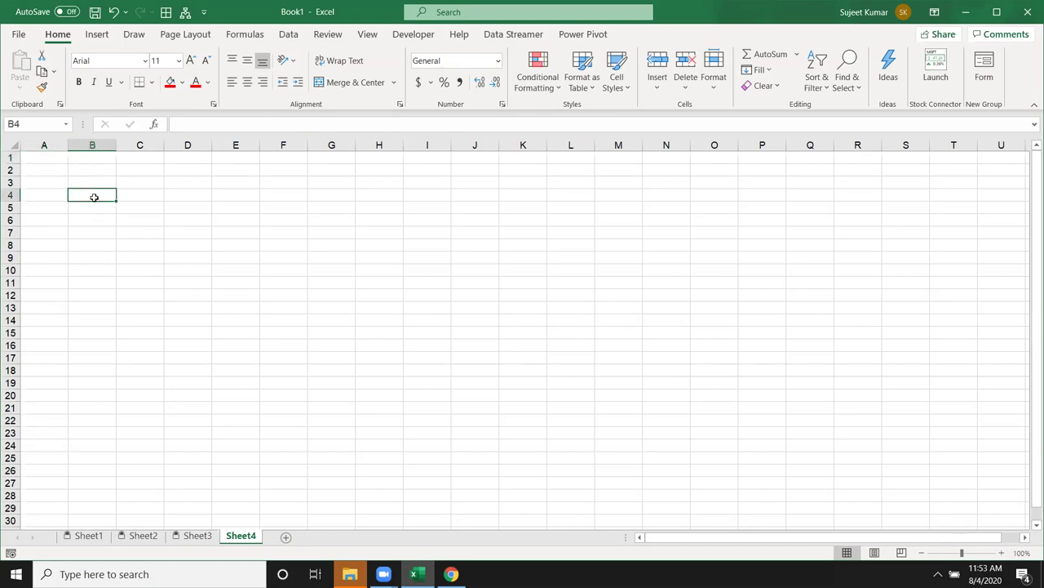
Type the headers Name, Qty, MRP and Amt into A1:D1
left_click(56, 156)
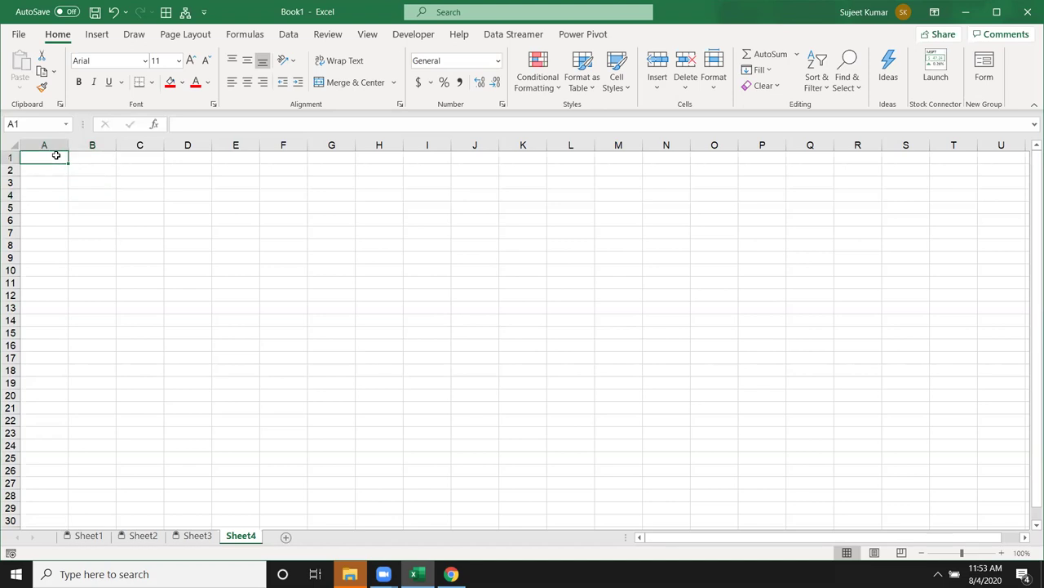
type("Name")
key("Tab")
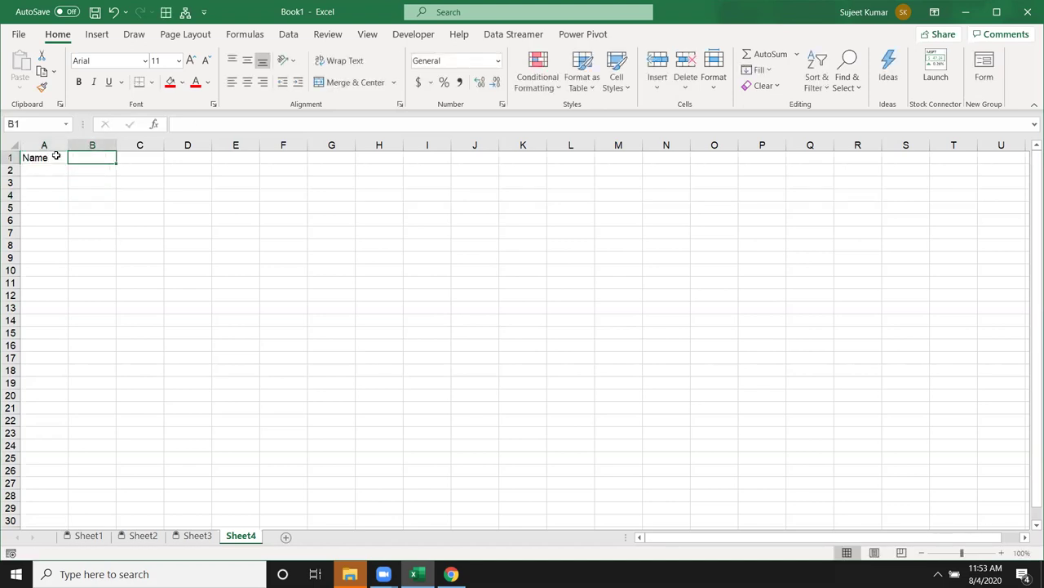
type("Qty")
key("Tab")
type("MRP")
key("Tab")
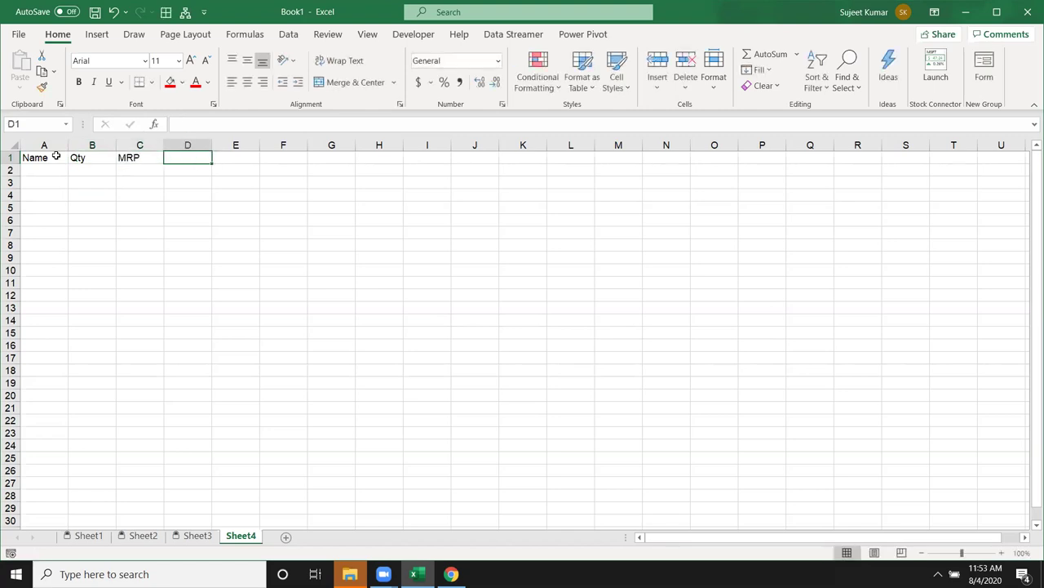
type("Amt")
key("Tab")
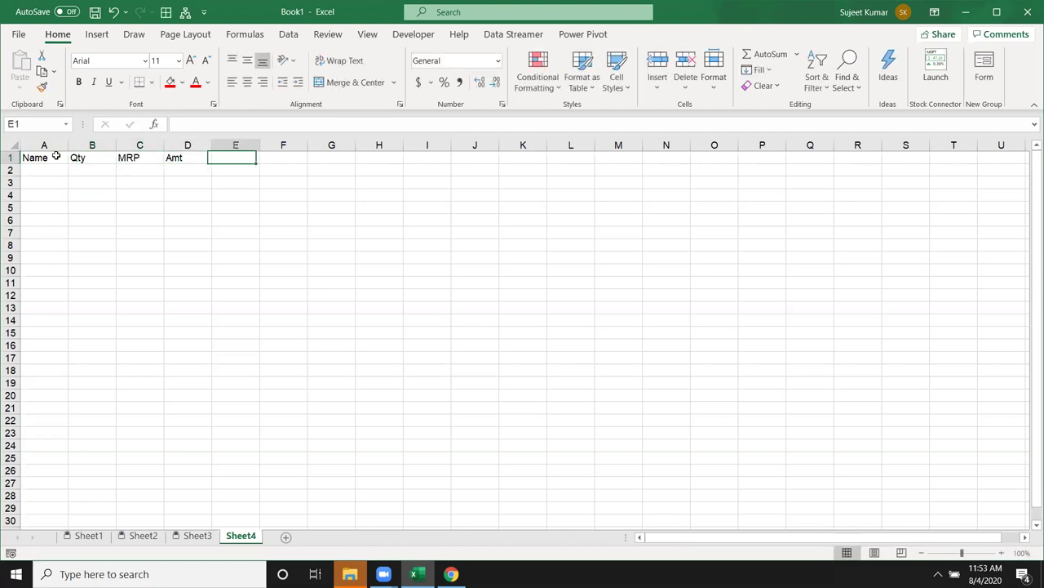
Type the headers GST, Com, Total, Date and Time into E1:I1
type("T")
key("BackSpace")
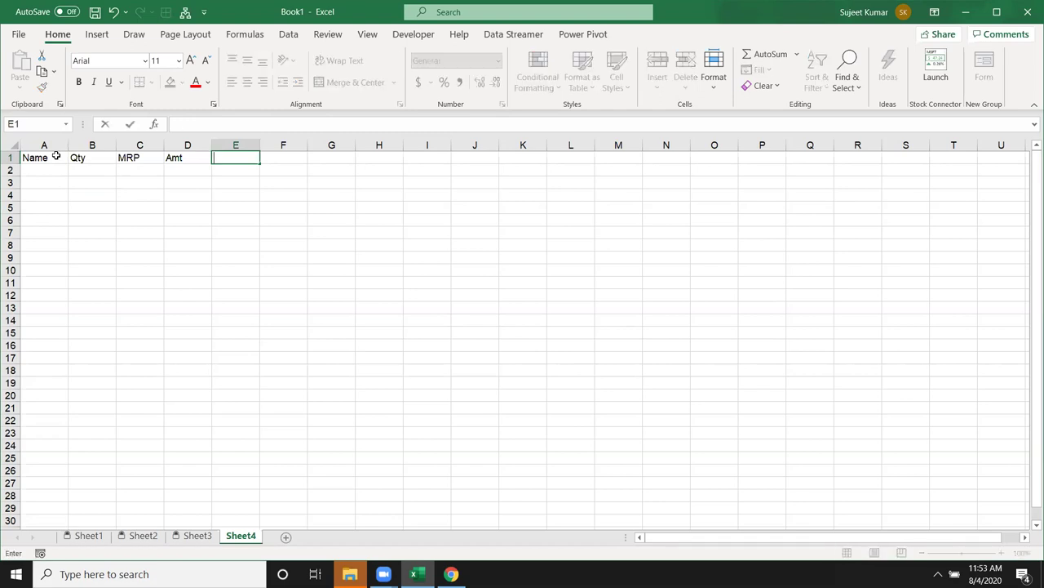
type("GS")
type("T")
key("Return")
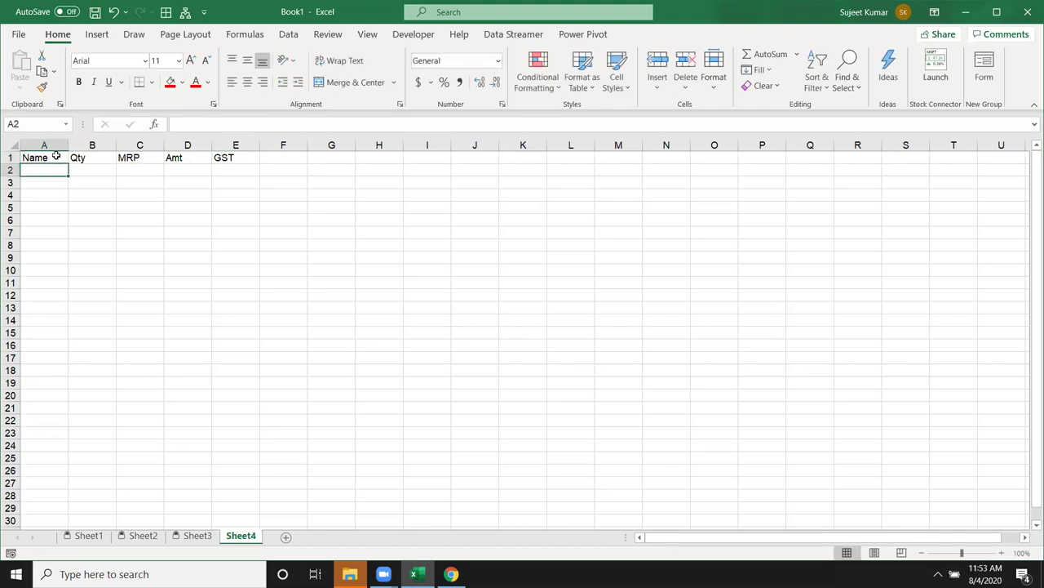
left_click(307, 159)
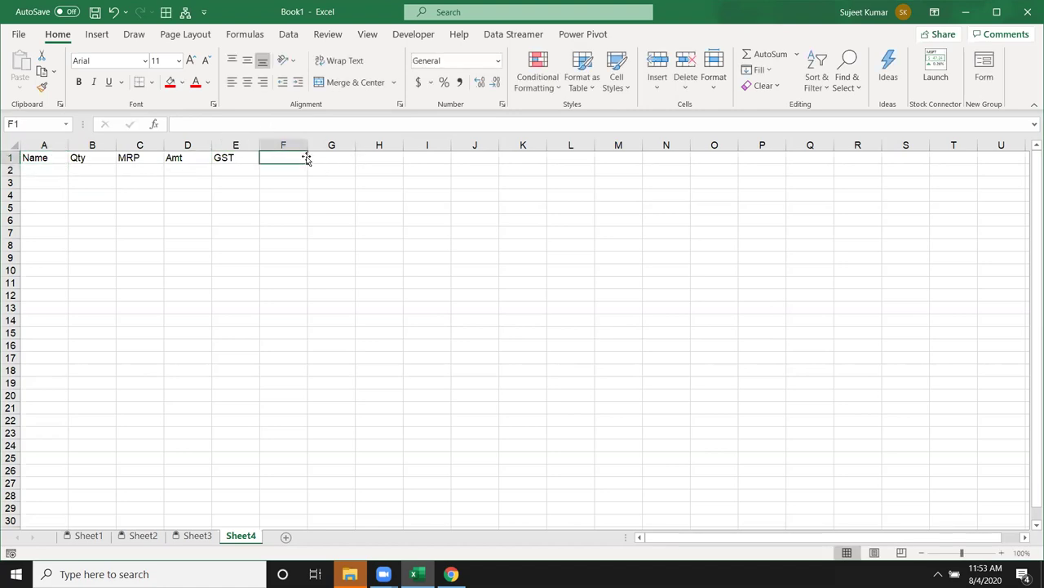
type("Com")
key("Tab")
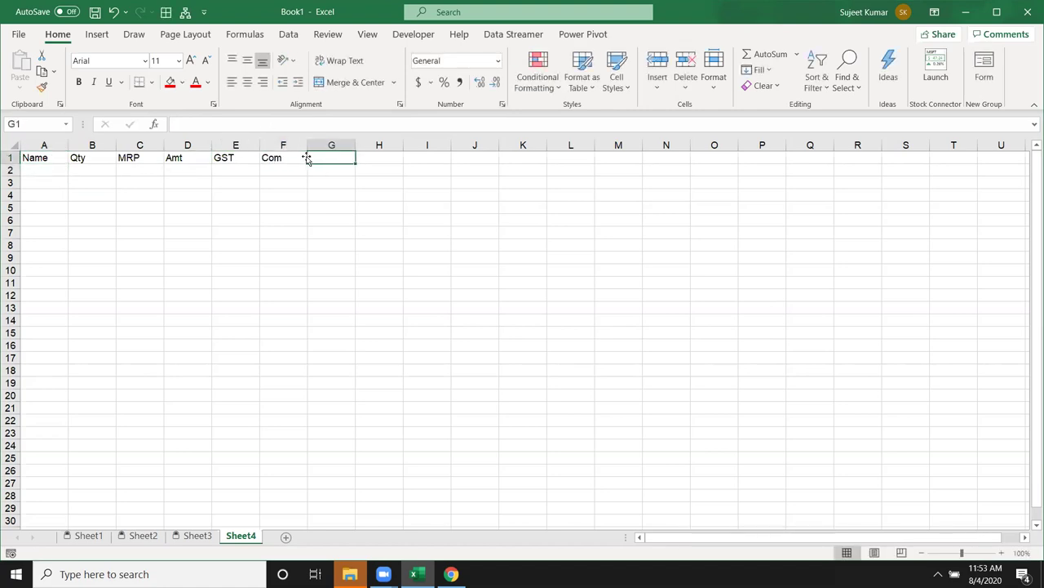
type("Total")
key("Tab")
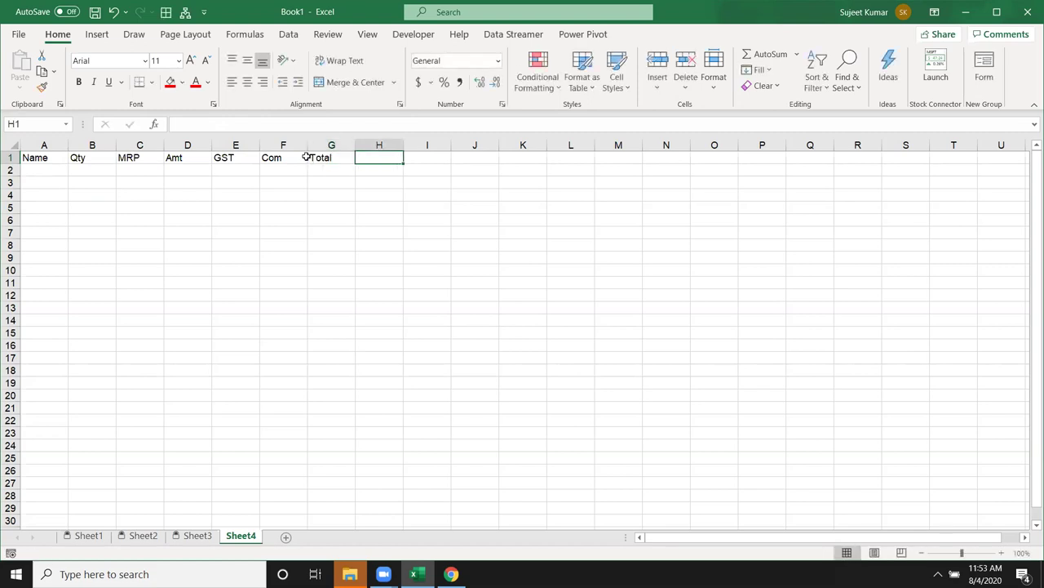
type("Datye")
key("BackSpace")
key("BackSpace")
type("e")
key("Tab")
type("Time")
key("Return")
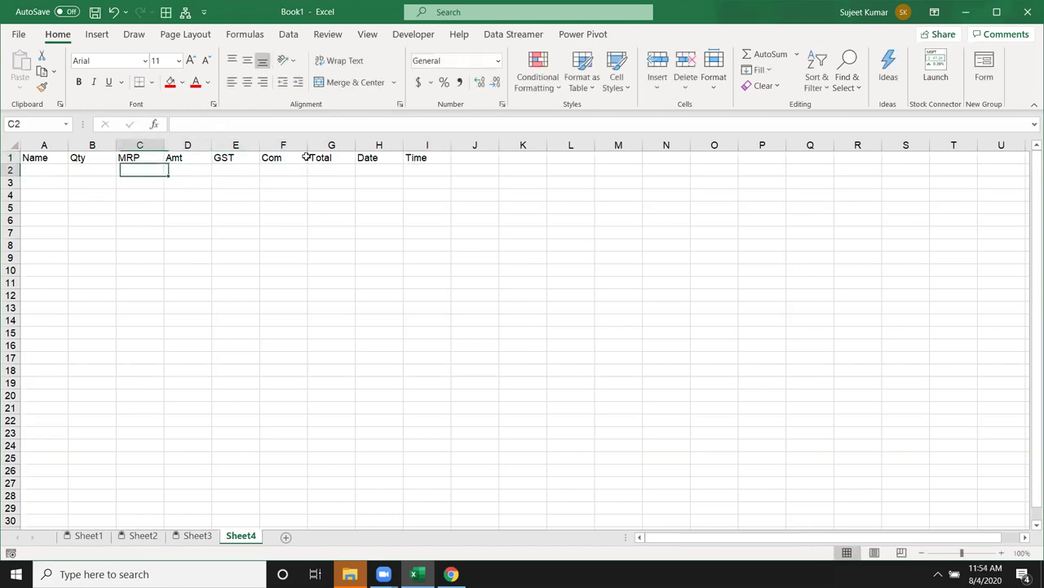
Enter the Amt formula =B2*C2 in D2
key("Right")
key("Right")
key("Right")
type("=")
key("Left")
key("Left")
type("*")
key("Left")
key("ctrl+Return")
key("Right")
Enter the GST formula =D2*18% in E2 and the Com formula =E2*2% in F2
type("=")
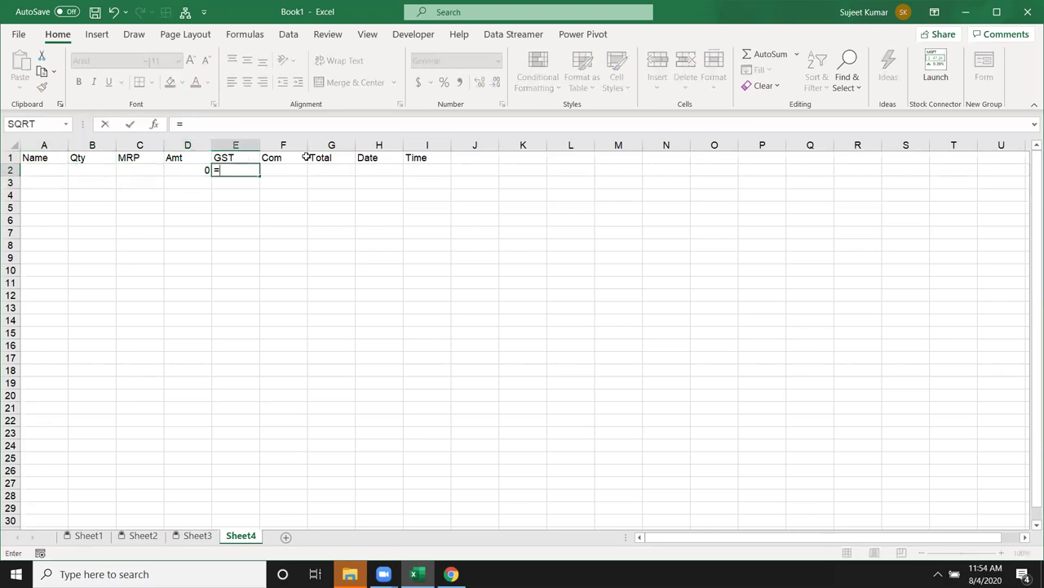
key("Left")
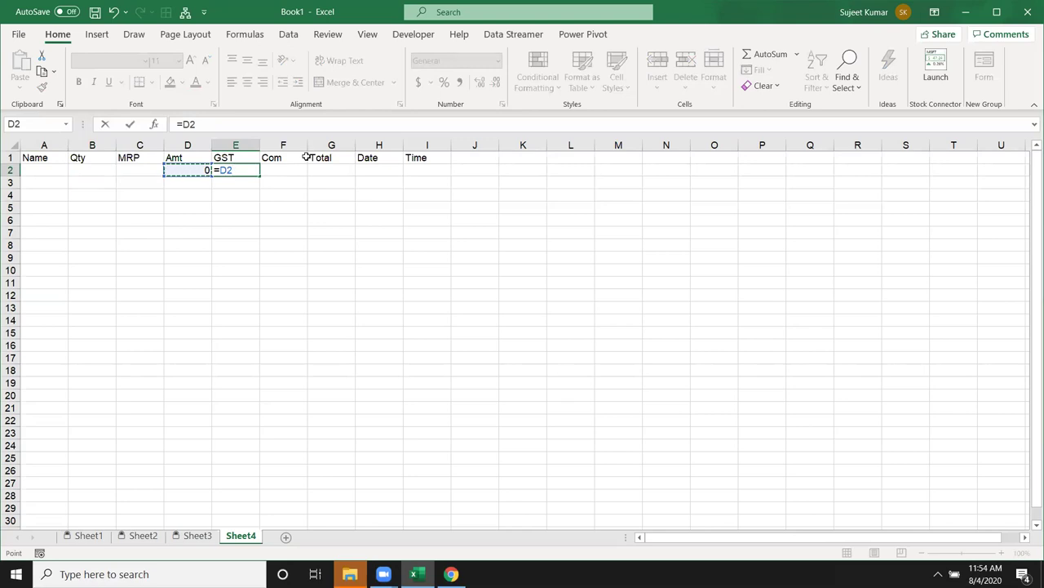
type("*")
type("18%")
key("Return")
key("Up")
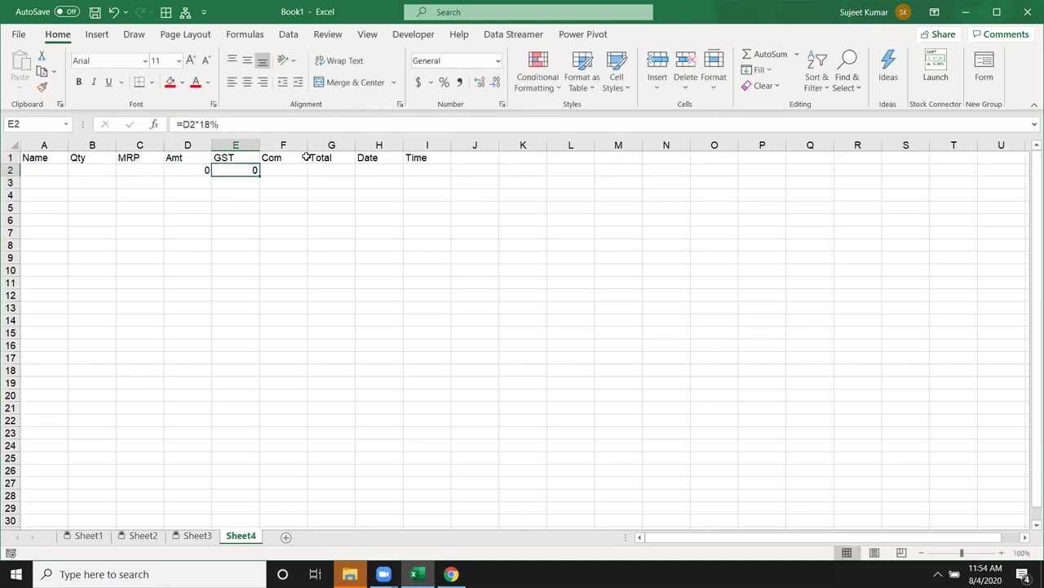
key("Right")
type("=")
key("Left")
type("*2%")
key("Return")
key("Up")
AutoSum Amt, GST and Com into the Total cell G2
key("Right")
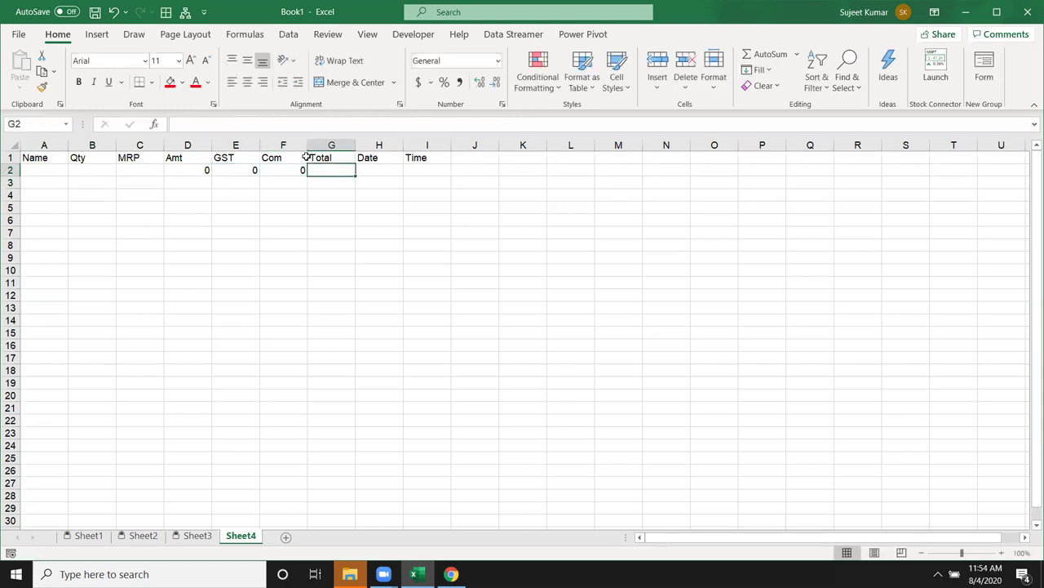
key("alt+equal")
key("Return")
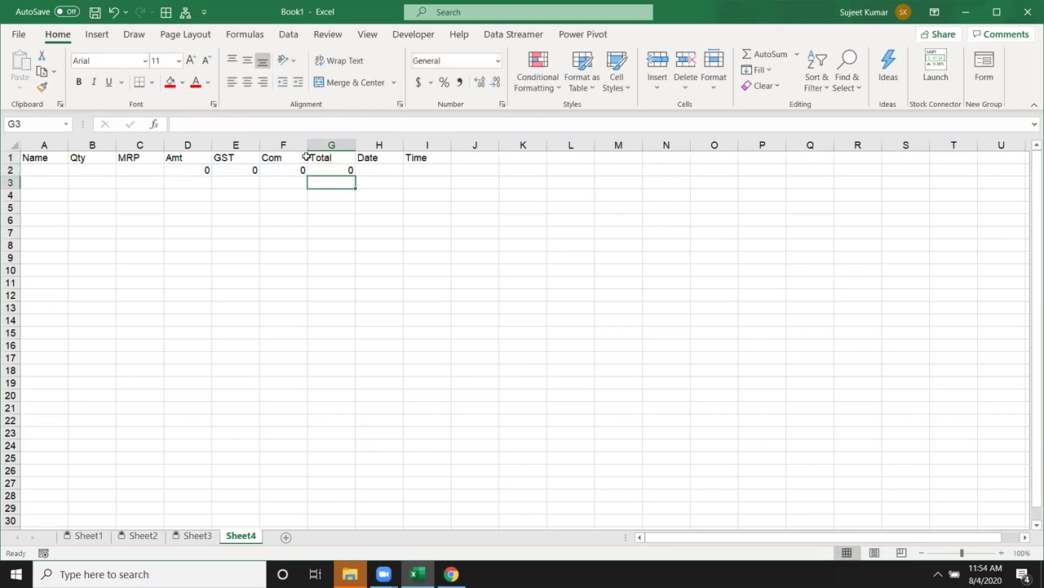
Fill the row 2 formulas down through D2:G16 with Ctrl+D
key("Up")
key("Left")
key("Left")
key("Left")
key("shift+Right")
key("shift+Right")
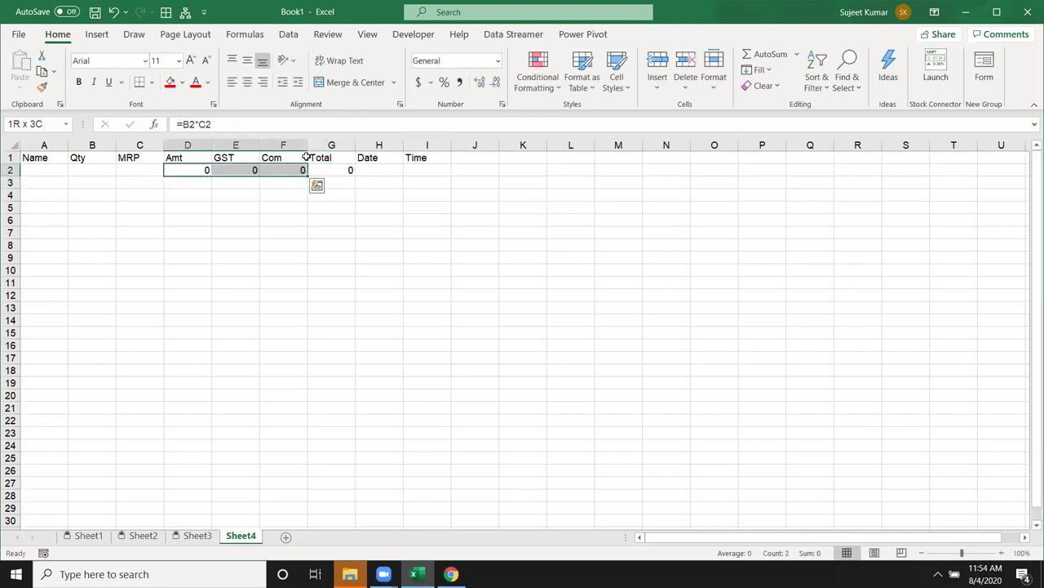
key("shift+Right")
key("shift+Down")
key("shift+Down")
key("shift+Down")
key("shift+Down")
key("shift+Down")
key("shift+Down")
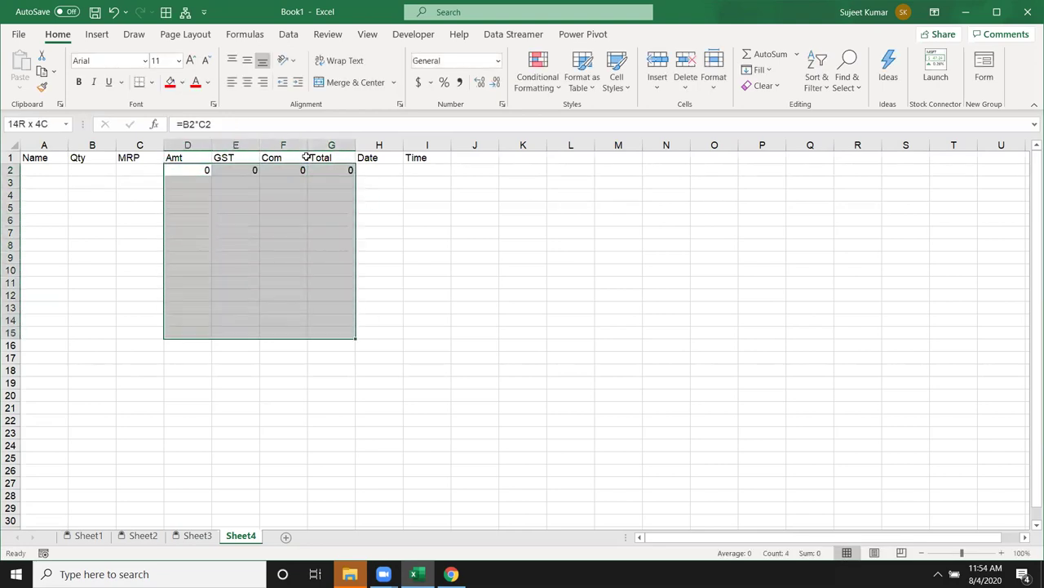
key("shift+Down")
key("shift+Down")
key("ctrl+d")
key("Left")
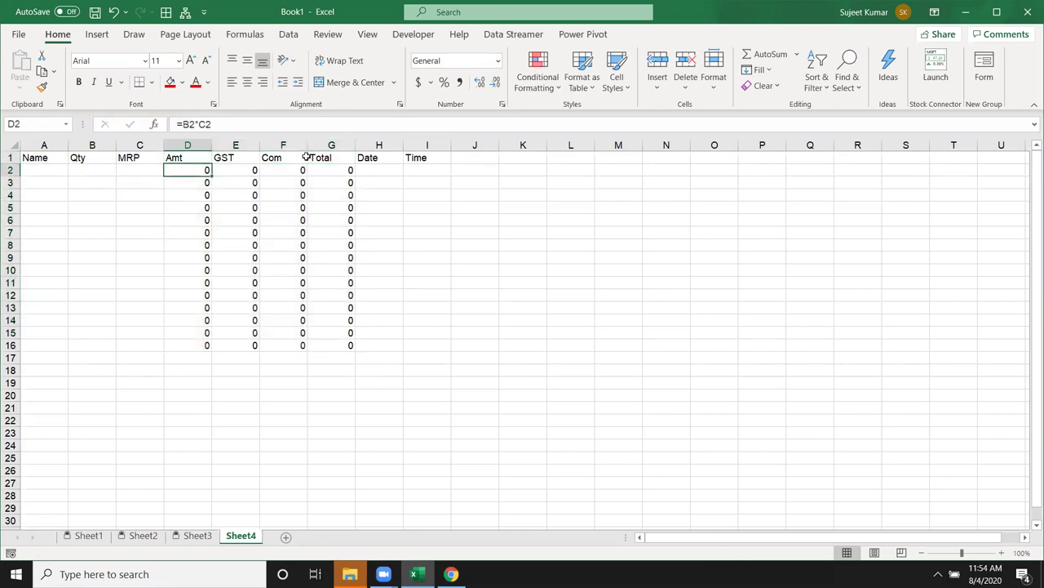
key("Left")
key("Left")
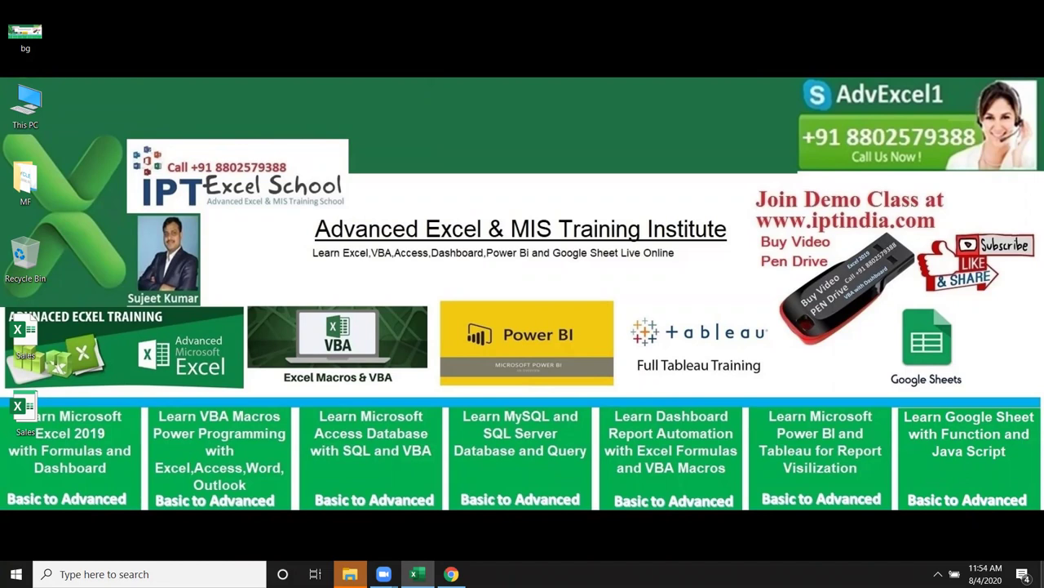
key("alt+Tab")
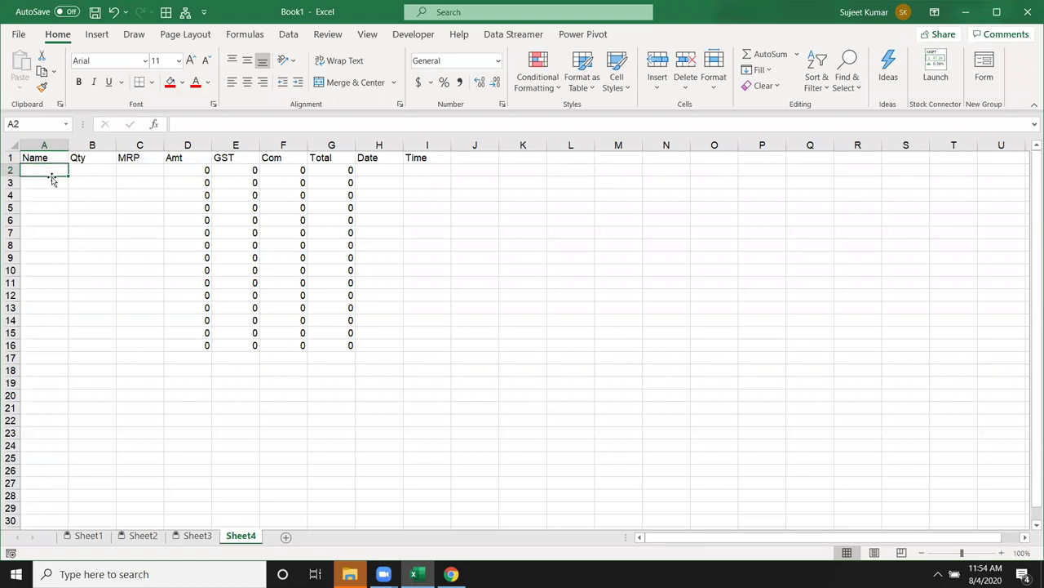
Enter a customer name, Qty 20 and MRP 36 in row 2
type("Pu")
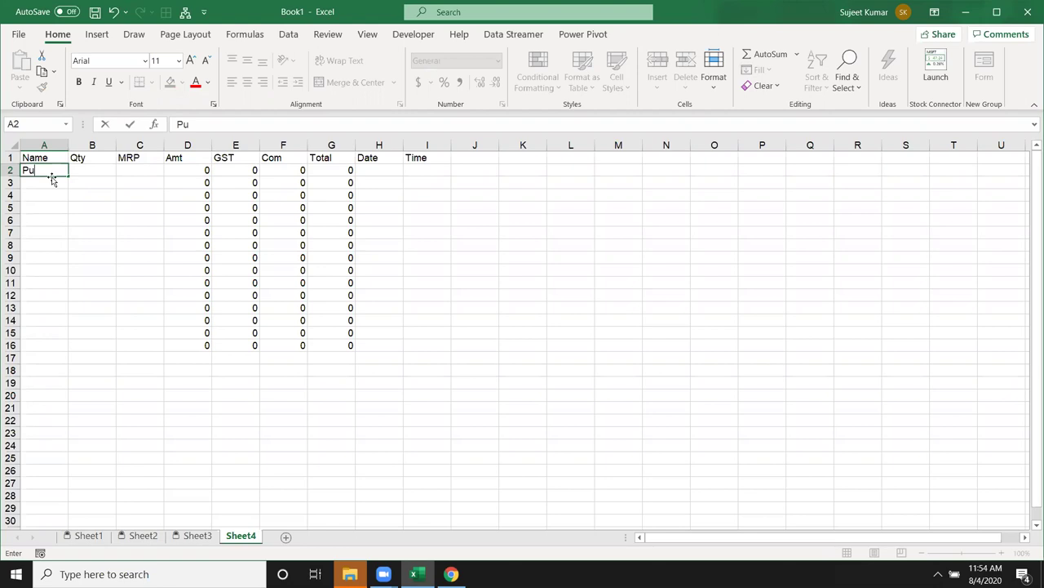
type("ja\t20")
key("Tab")
type("36")
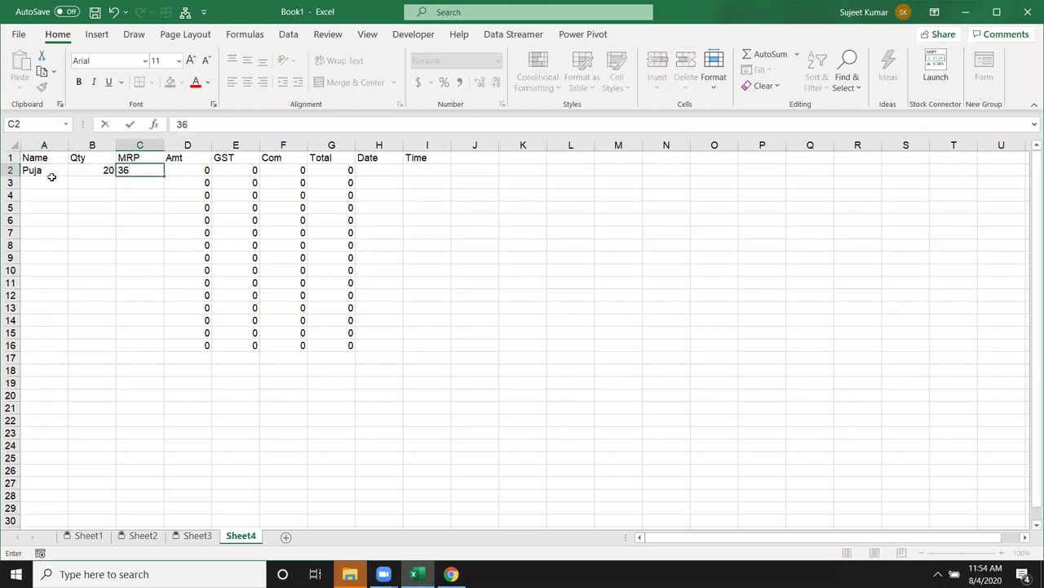
key("Tab")
key("Tab")
key("Tab")
key("Tab")
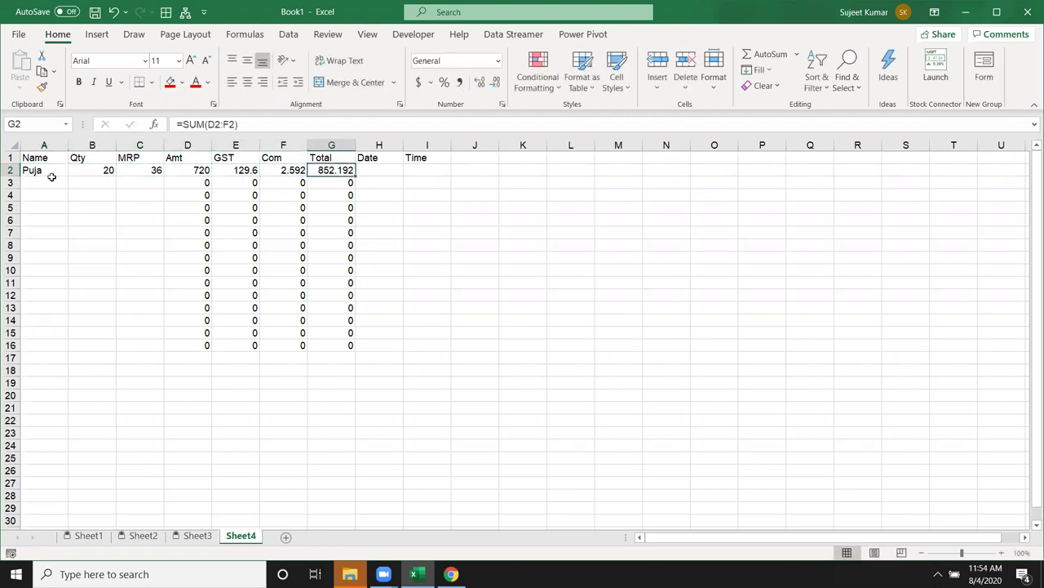
key("Tab")
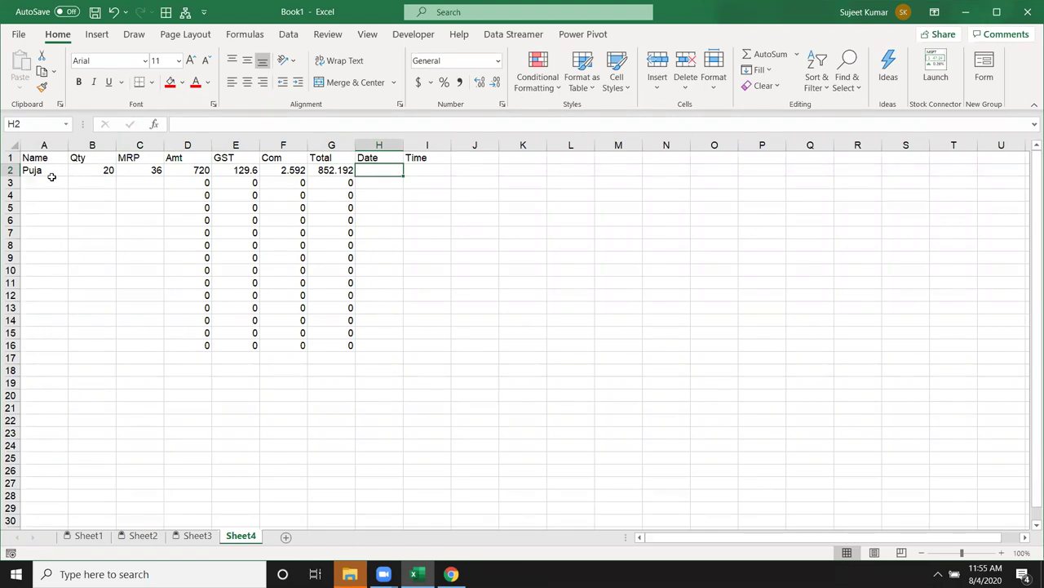
Stamp the current date 8/4/2020 into H2 and I2, then select columns D to G
key("ctrl+semicolon")
key("Tab")
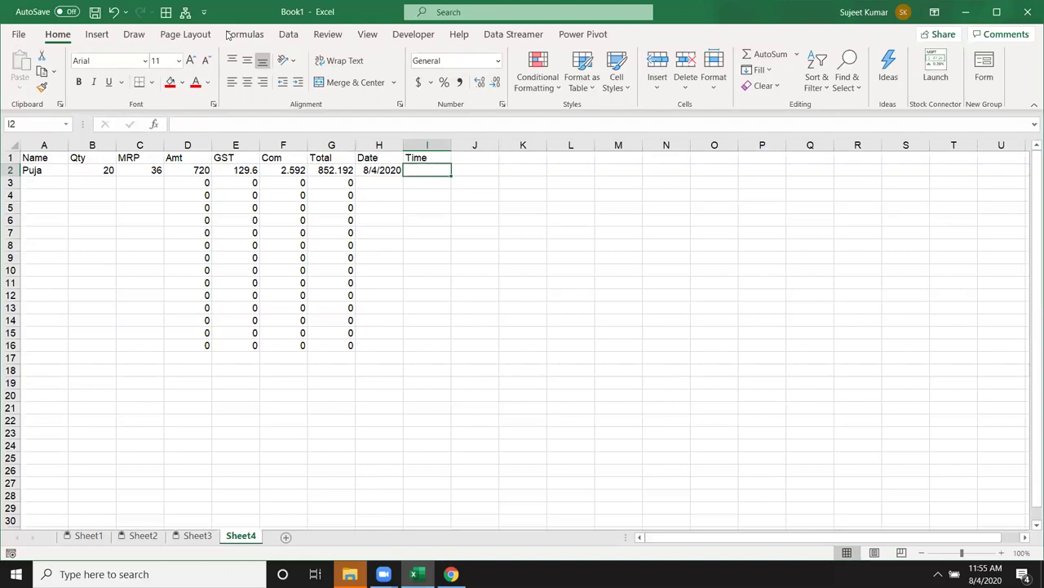
key("ctrl+semicolon")
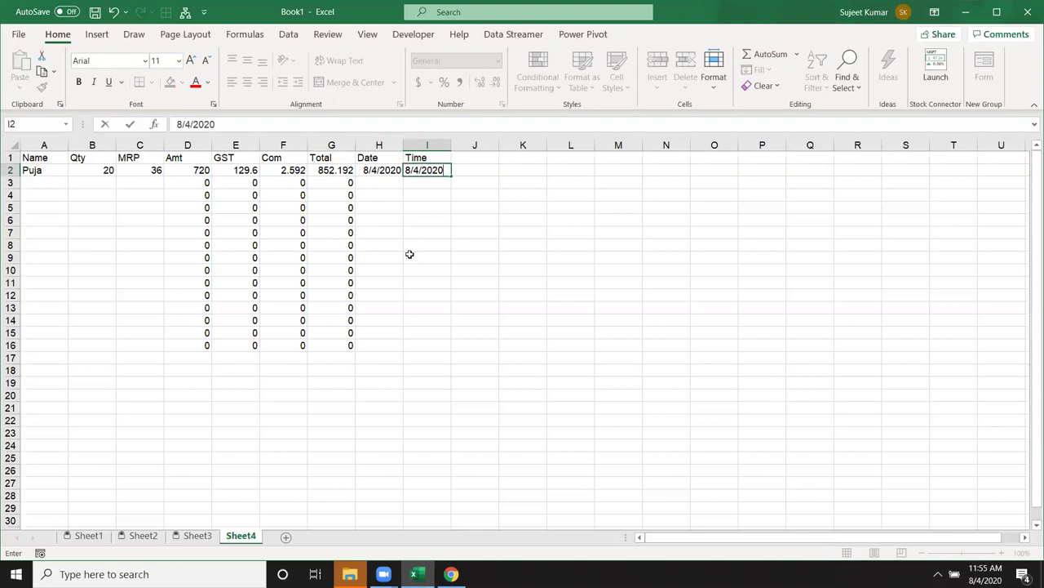
left_click(379, 256)
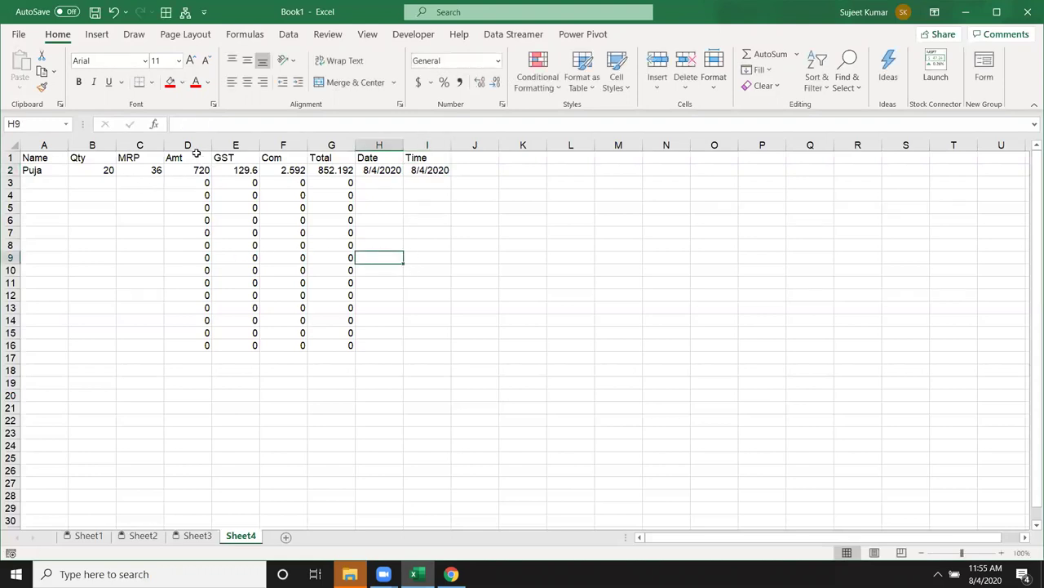
left_click_drag(189, 145, 331, 145)
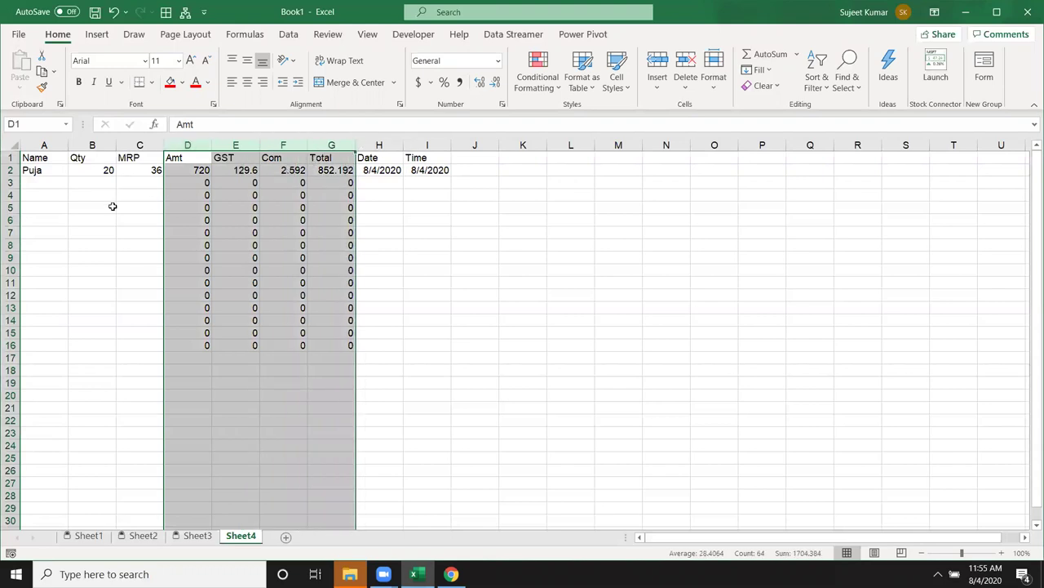
Unlock every cell on Sheet4 by clearing Locked in Format Cells > Protection
left_click(130, 184)
key("Right")
key("Right")
key("Right")
key("Right")
key("Right")
key("Right")
key("Left")
key("Left")
key("Left")
key("Left")
key("Left")
key("Left")
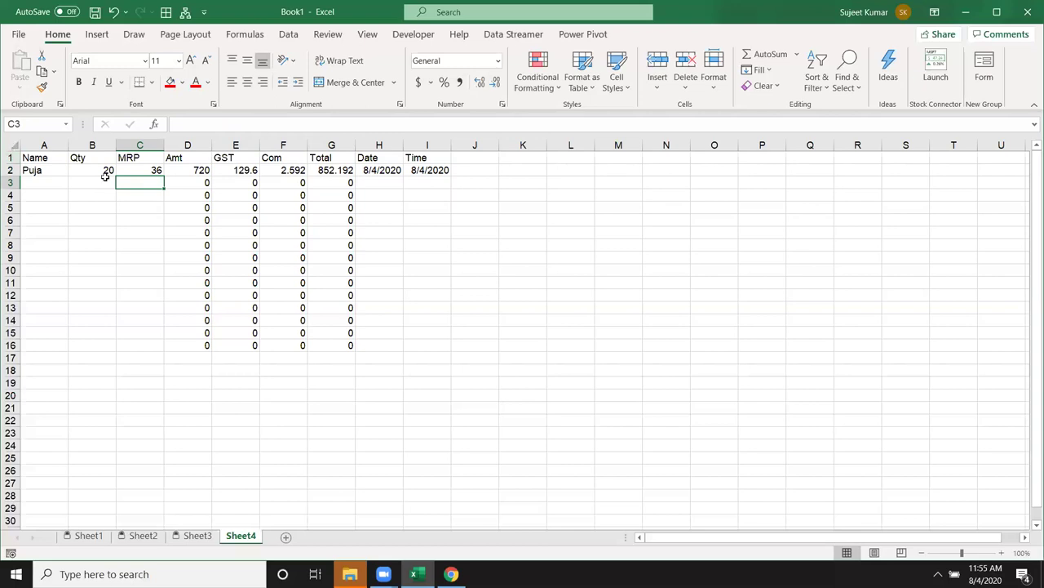
left_click(12, 146)
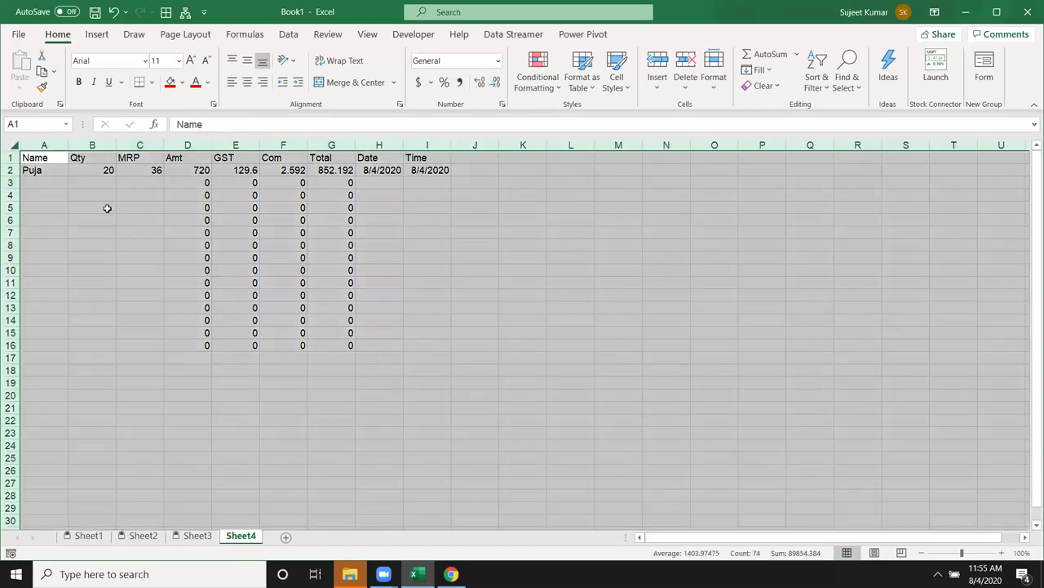
right_click(107, 208)
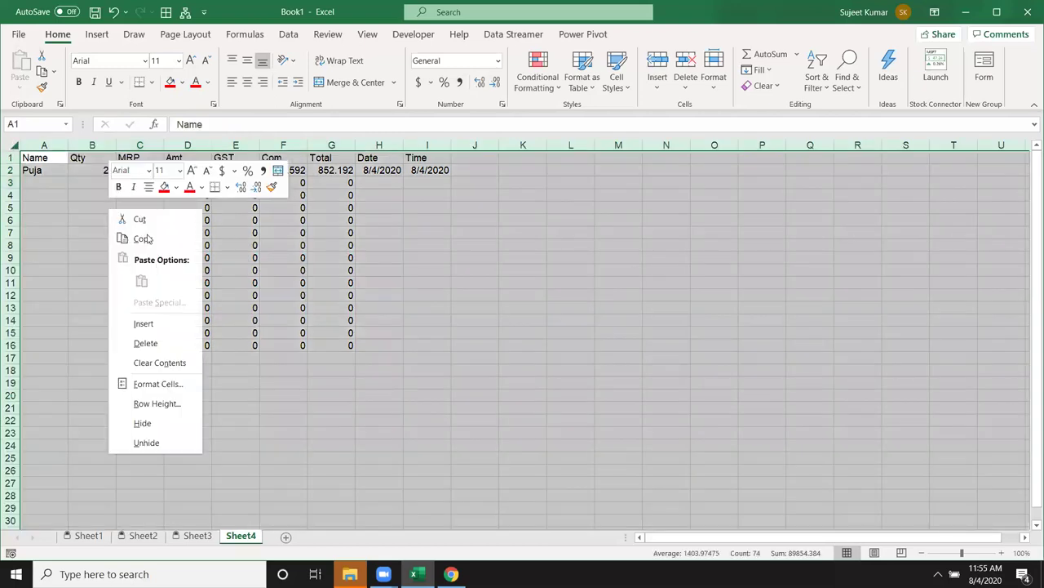
left_click(172, 391)
left_click(39, 260)
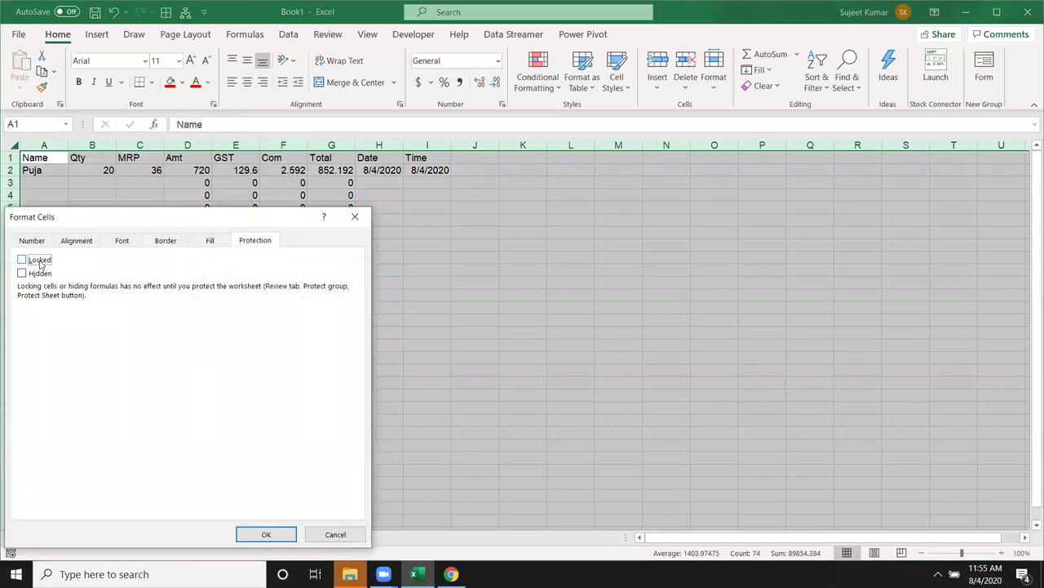
left_click(277, 534)
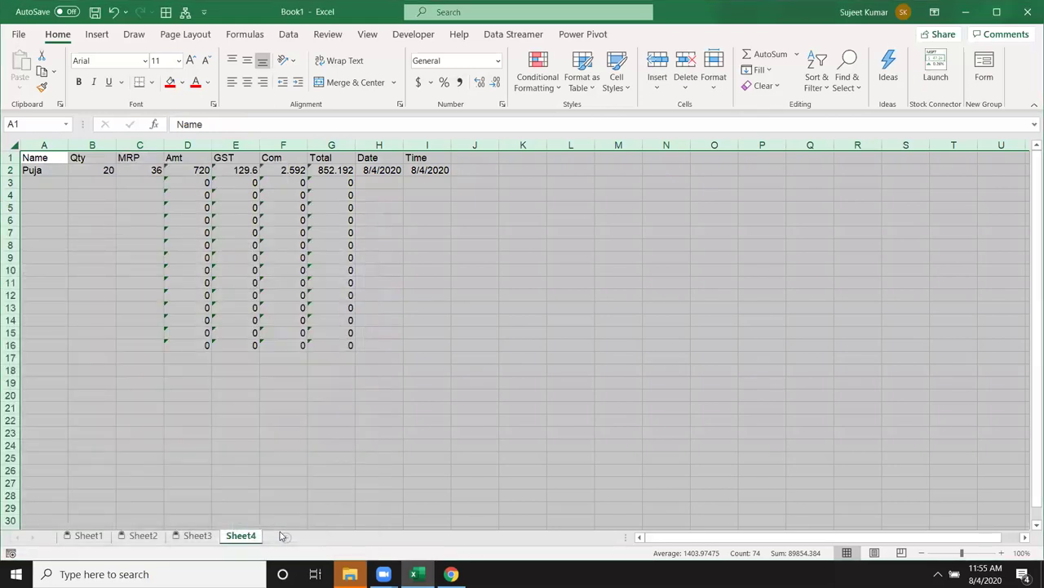
left_click(278, 472)
Re-lock the formula columns D to G (Amt, GST, Com, Total) in Format Cells
left_click(196, 144)
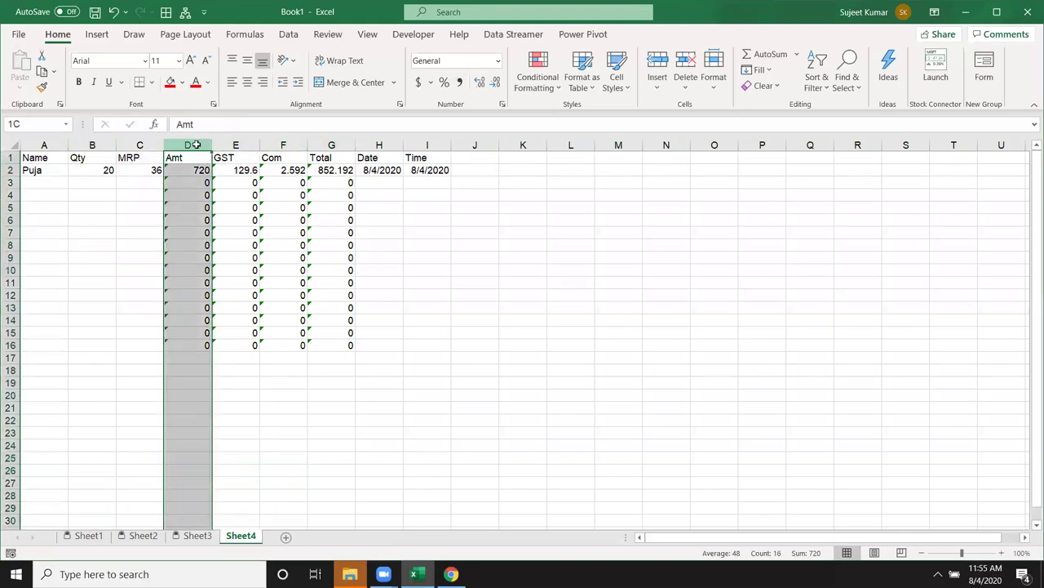
left_click_drag(196, 144, 332, 144)
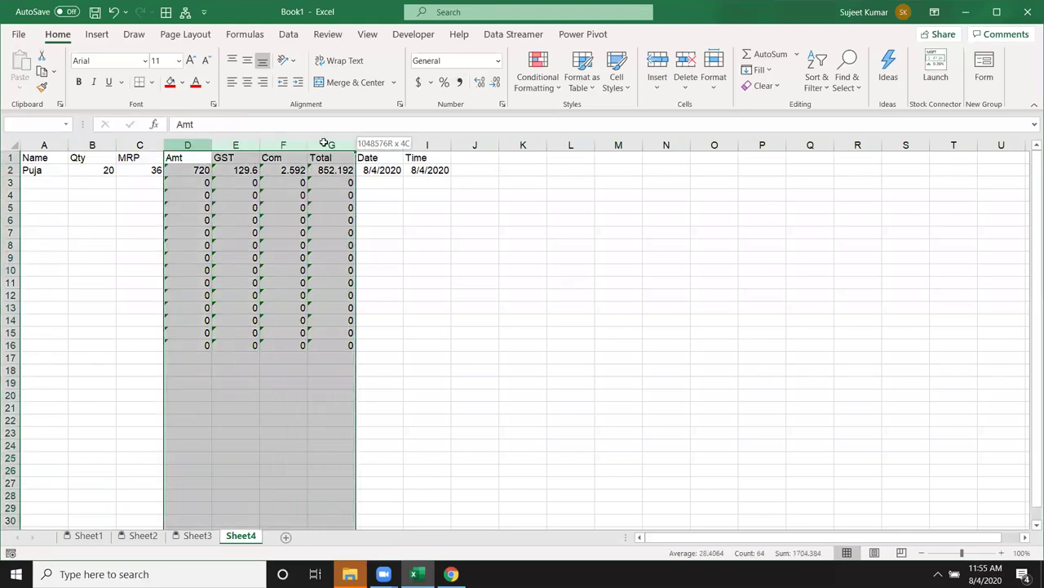
right_click(301, 193)
left_click(334, 368)
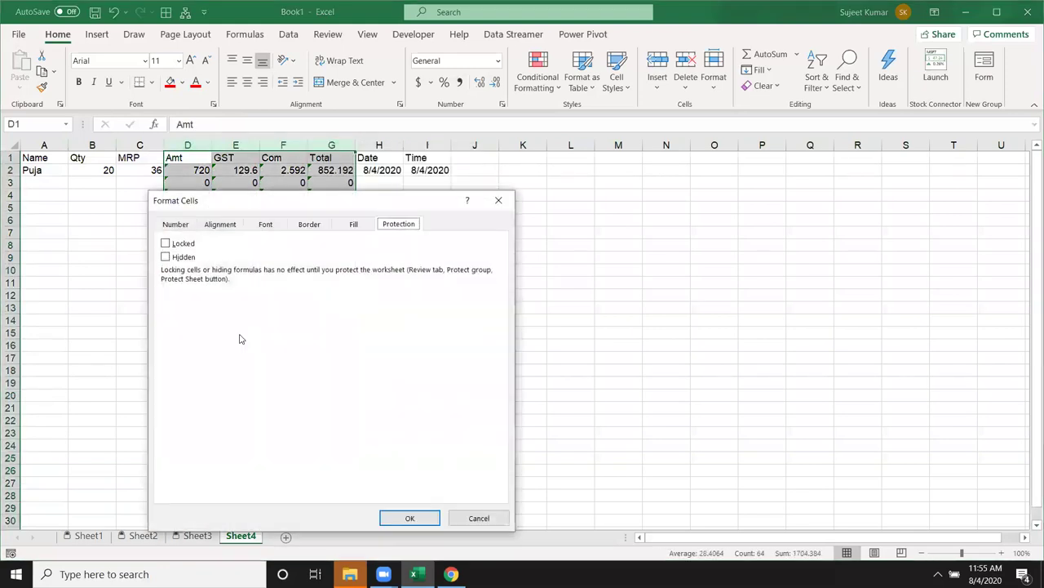
left_click(181, 245)
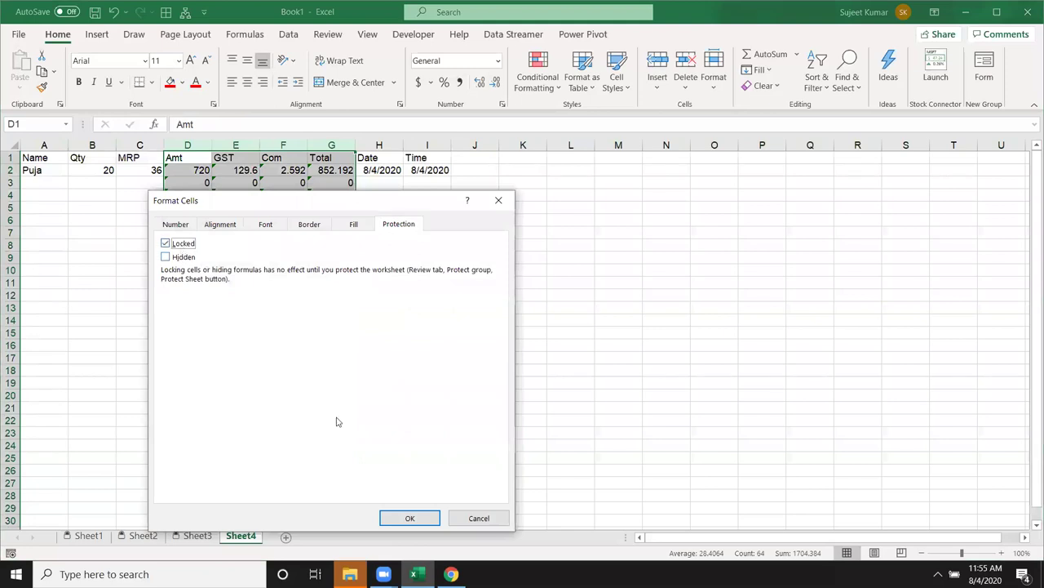
left_click(405, 516)
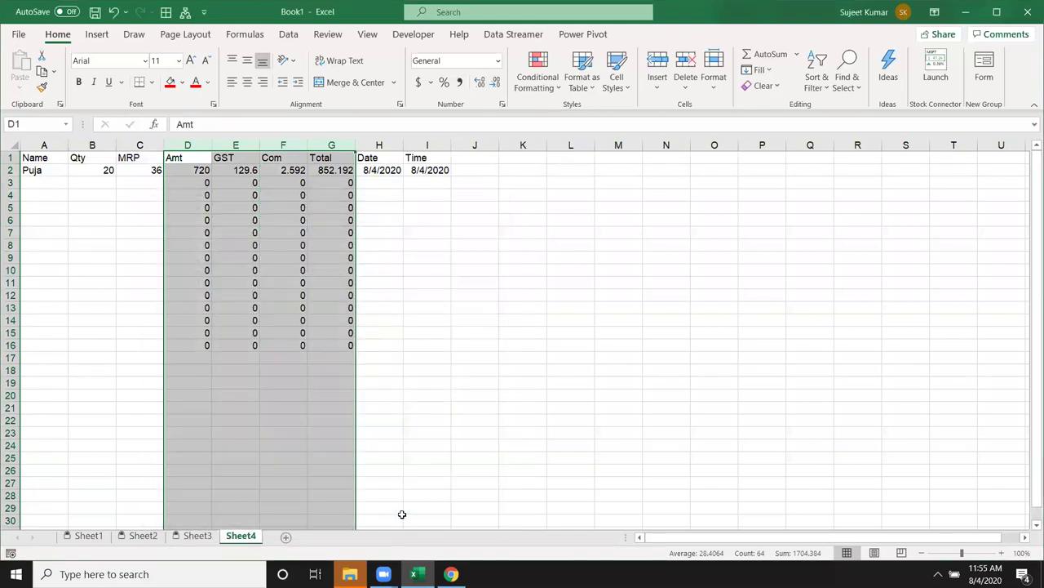
left_click(249, 362)
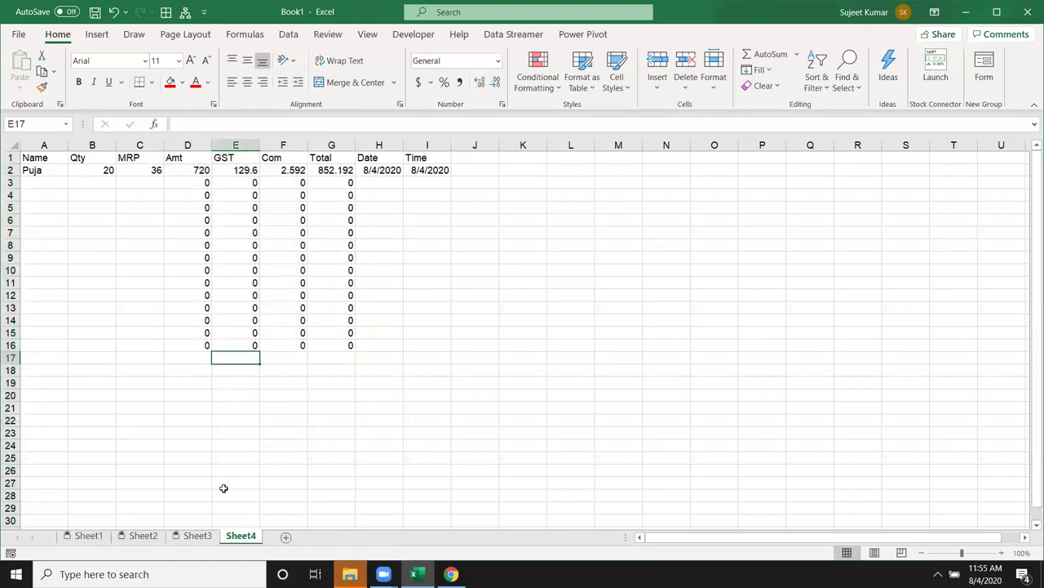
Select A3:C4, then H3:P10, then columns D to G again
left_click_drag(51, 183, 139, 192)
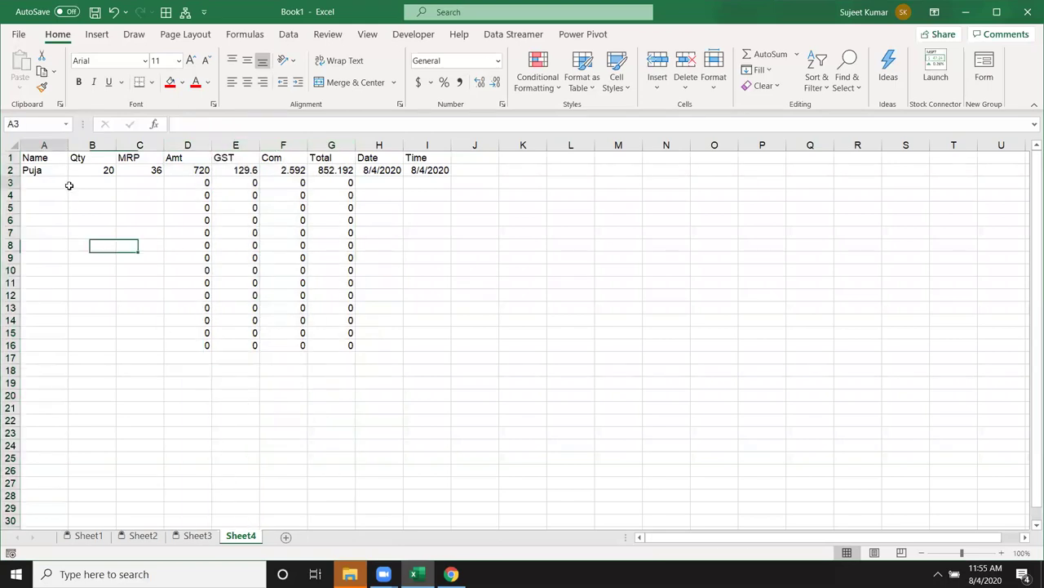
left_click_drag(377, 185, 739, 267)
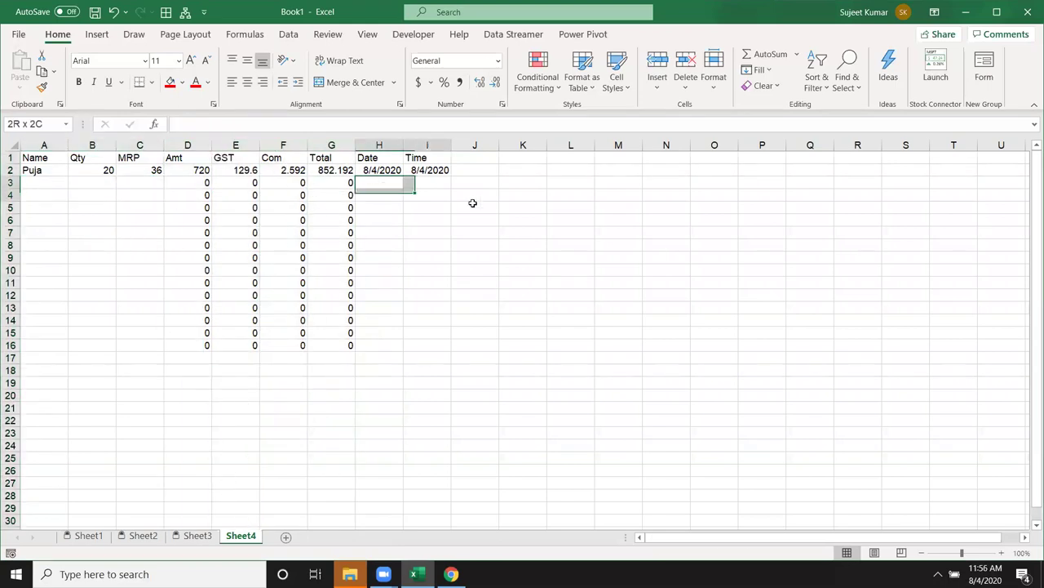
left_click_drag(183, 145, 319, 155)
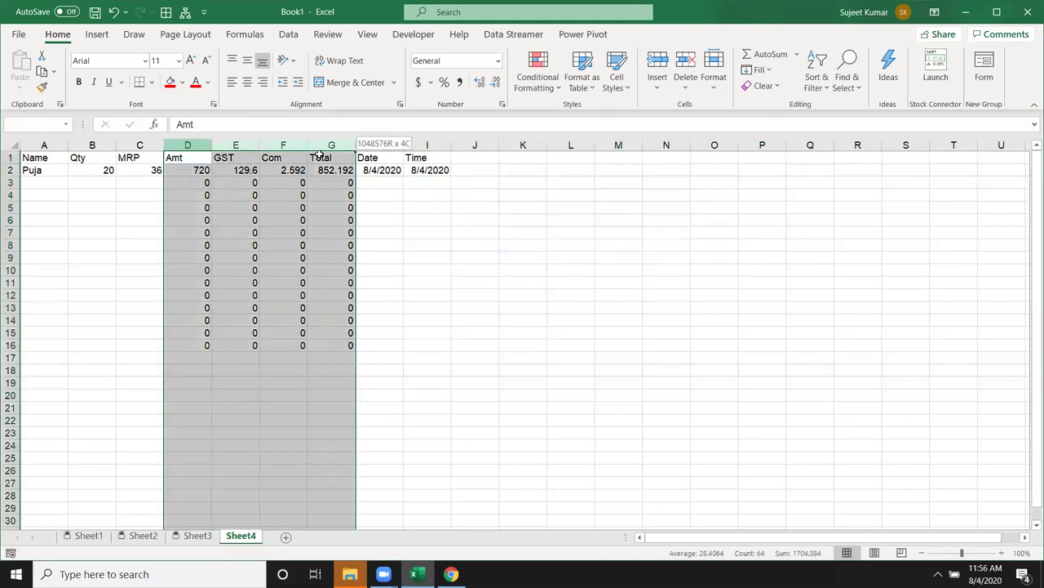
Protect Sheet4 with 'Select locked cells' unchecked, so only unlocked cells are selectable
left_click(408, 246)
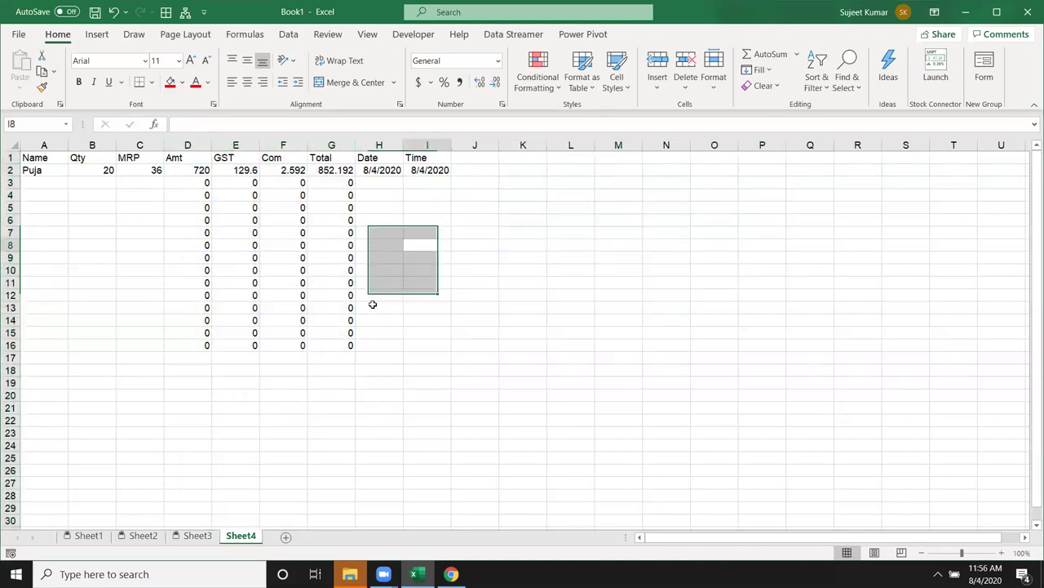
right_click(250, 535)
left_click(259, 438)
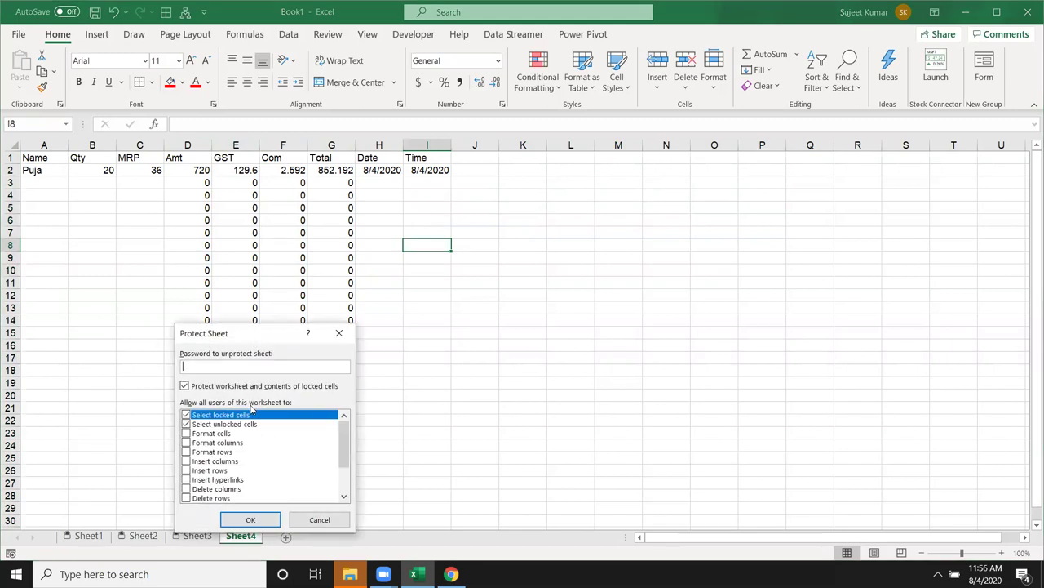
left_click_drag(203, 333, 375, 240)
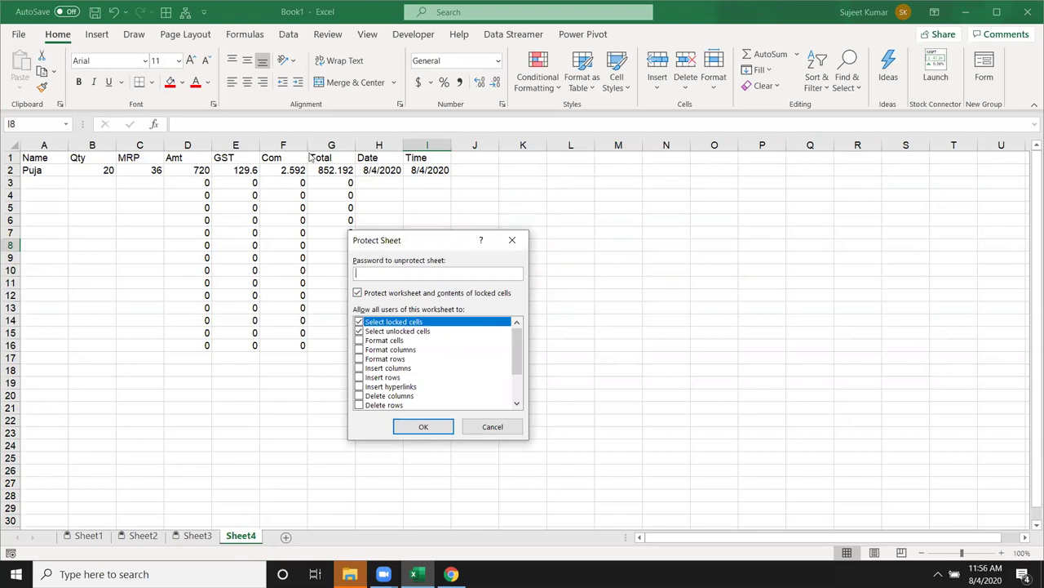
left_click(359, 323)
left_click(423, 426)
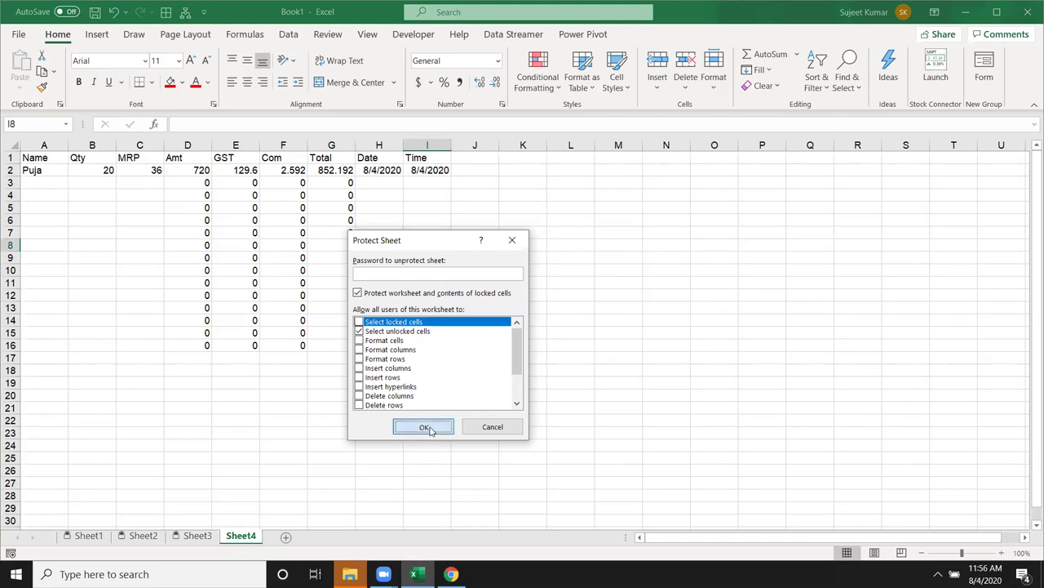
Enter a new row 3 entry: a name, Qty 78 and MRP 65
left_click(33, 188)
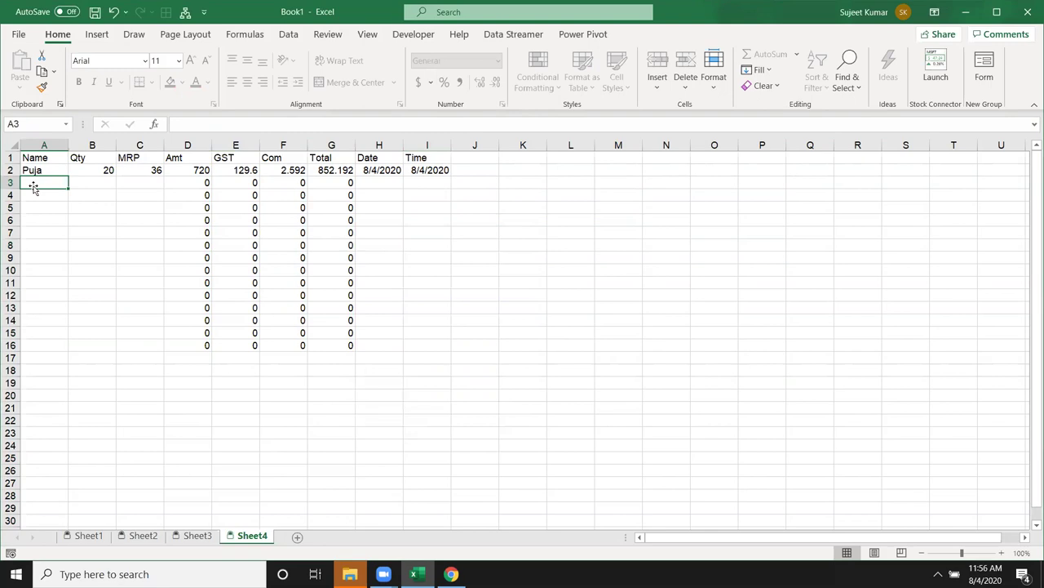
type("Neeraj")
key("Tab")
type("78")
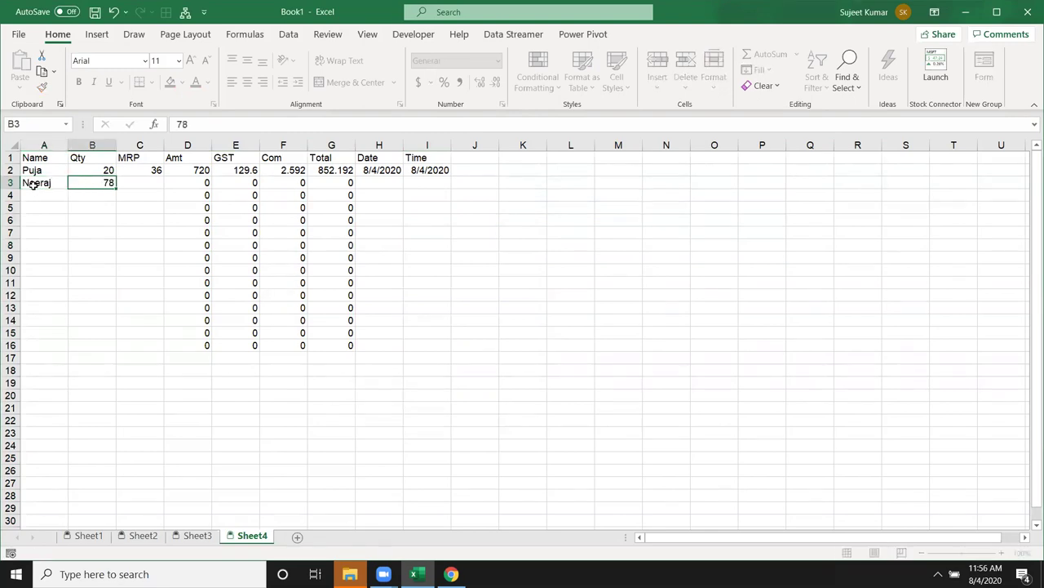
key("Tab")
type("65")
key("Tab")
key("Tab")
key("Tab")
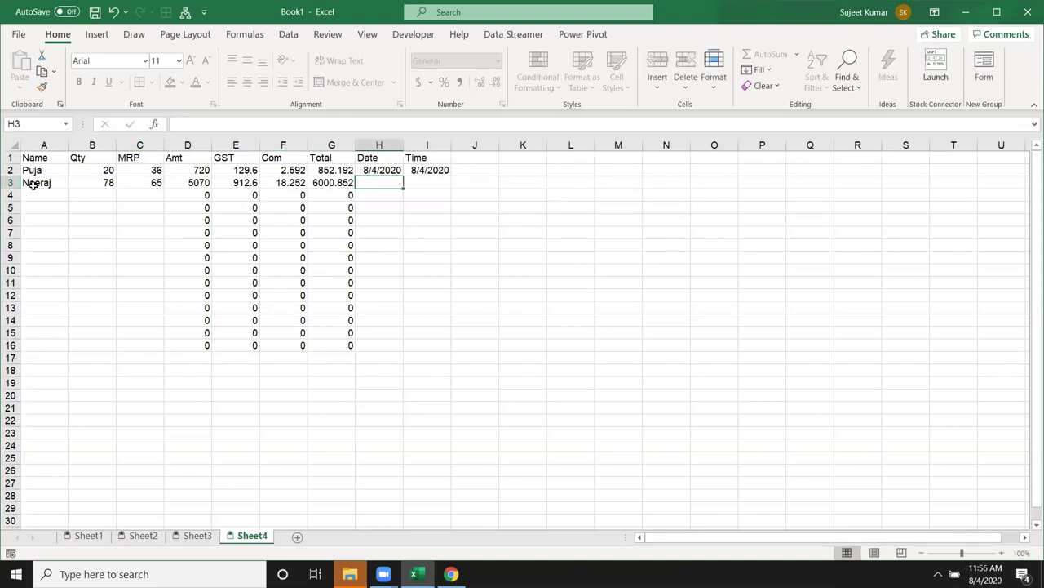
Step through row 3's unlocked cells, then stamp today's date in H3 and the current time in I3
key("shift+Tab")
key("shift+Tab")
key("shift+Tab")
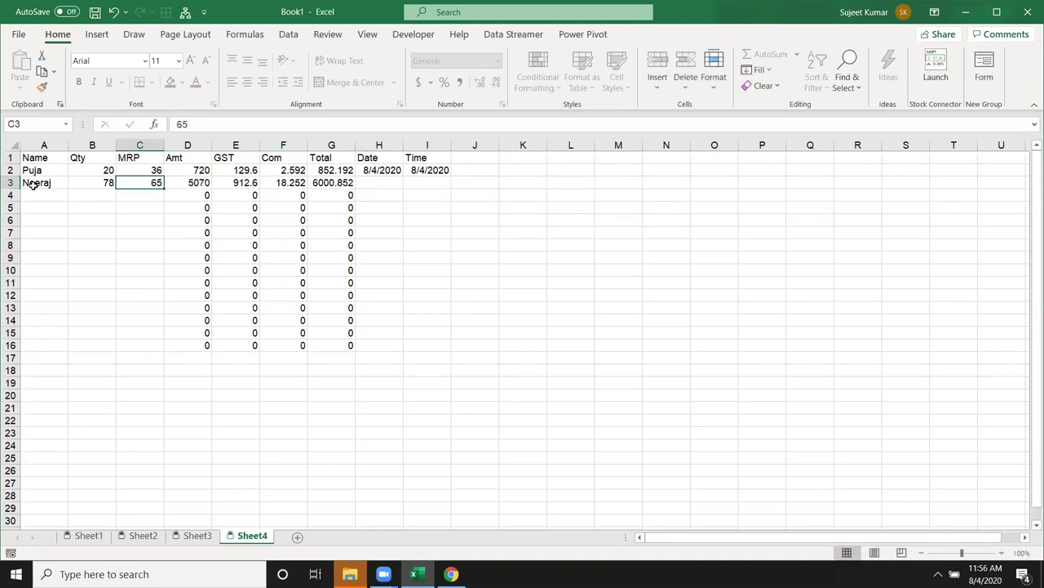
key("Tab")
key("Tab")
key("Tab")
key("shift+Tab")
key("shift+Tab")
key("shift+Tab")
key("Tab")
key("Tab")
key("Tab")
key("Tab")
key("shift+Tab")
key("shift+Tab")
key("shift+Tab")
key("Tab")
key("Tab")
key("Tab")
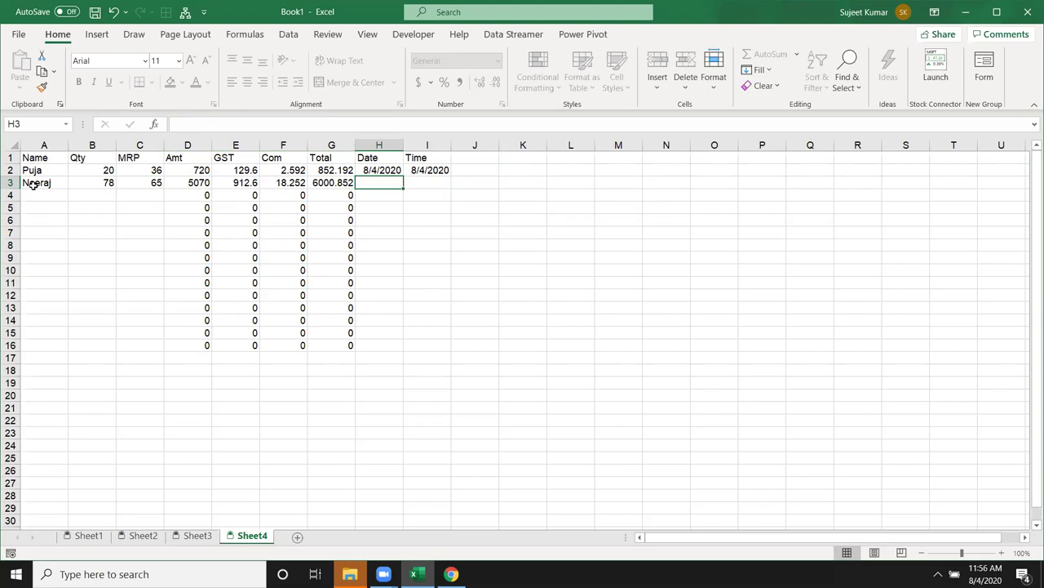
key("ctrl+semicolon")
key("Tab")
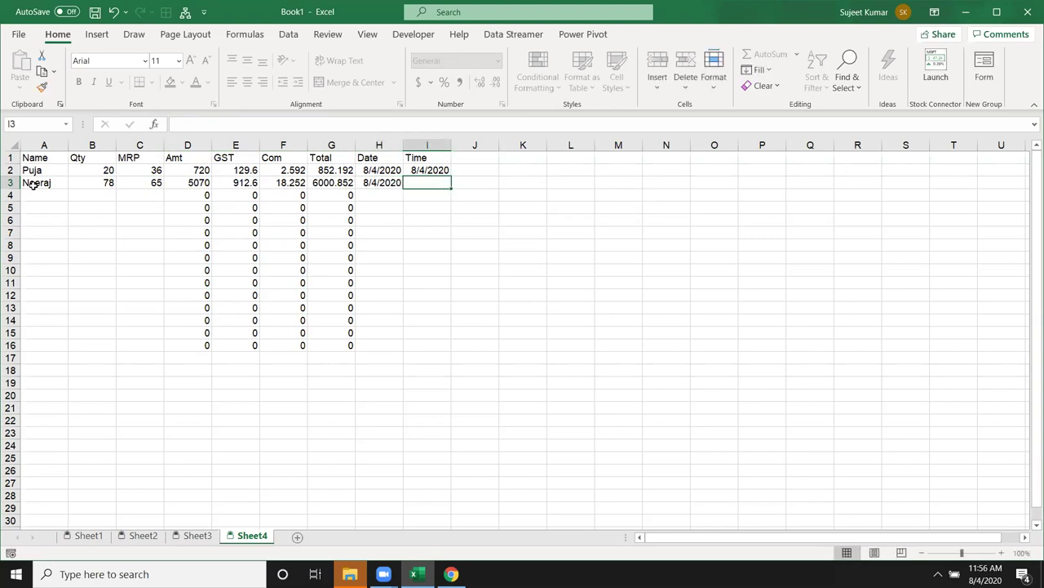
key("ctrl+shift+semicolon")
key("Return")
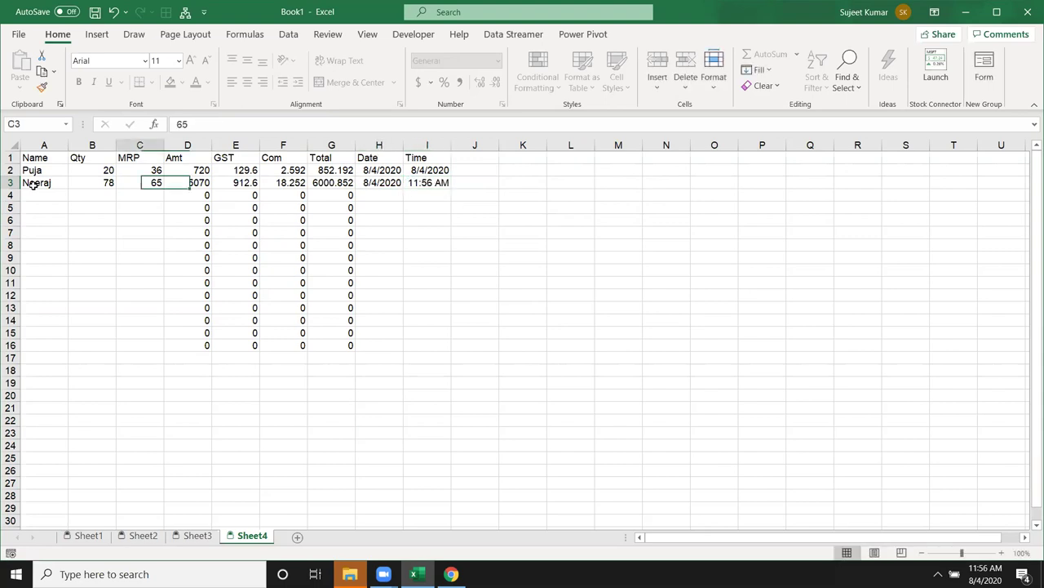
key("Right")
key("Right")
key("Right")
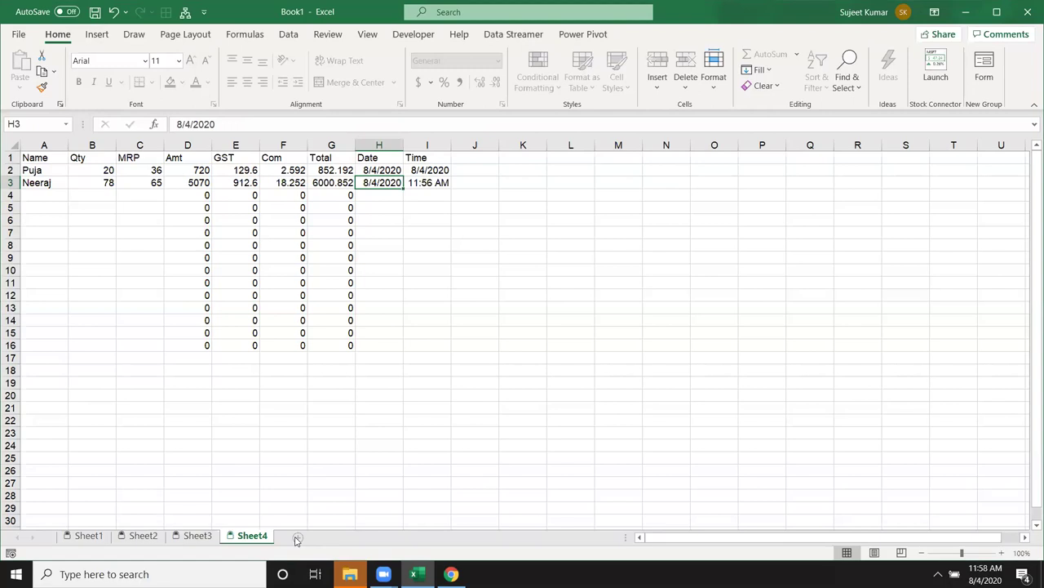
On a new sheet, add labels Name in B5, Roll in C9 and Marks in E11
left_click(298, 539)
left_click_drag(98, 206, 114, 209)
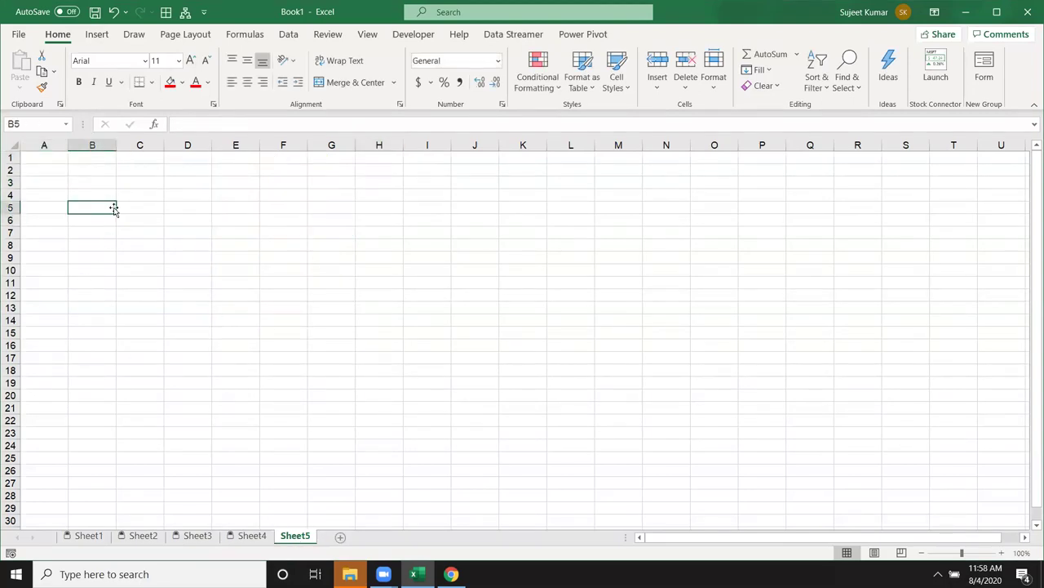
type("Name")
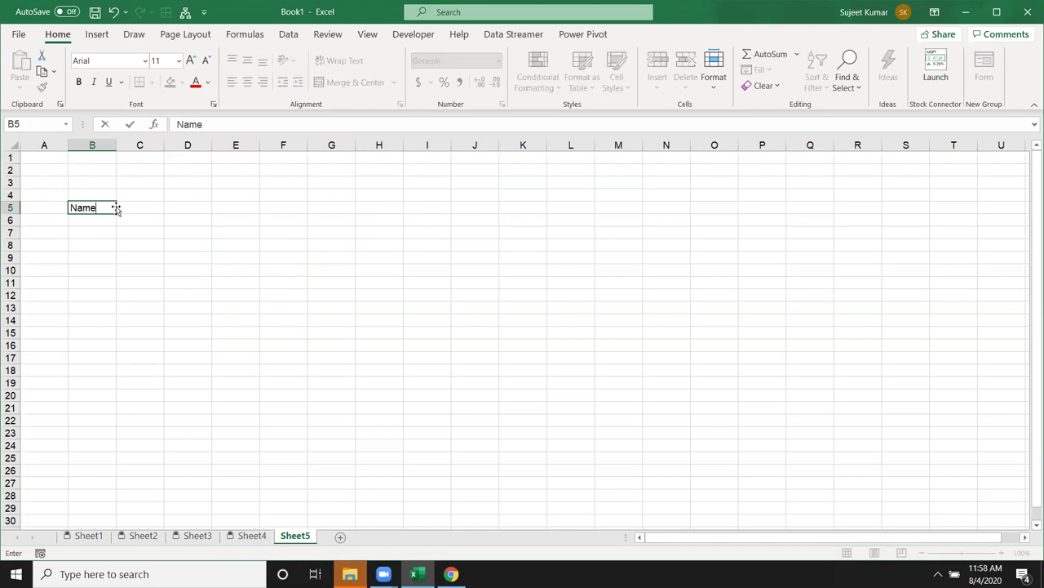
left_click(123, 256)
type("Roll")
left_click(214, 283)
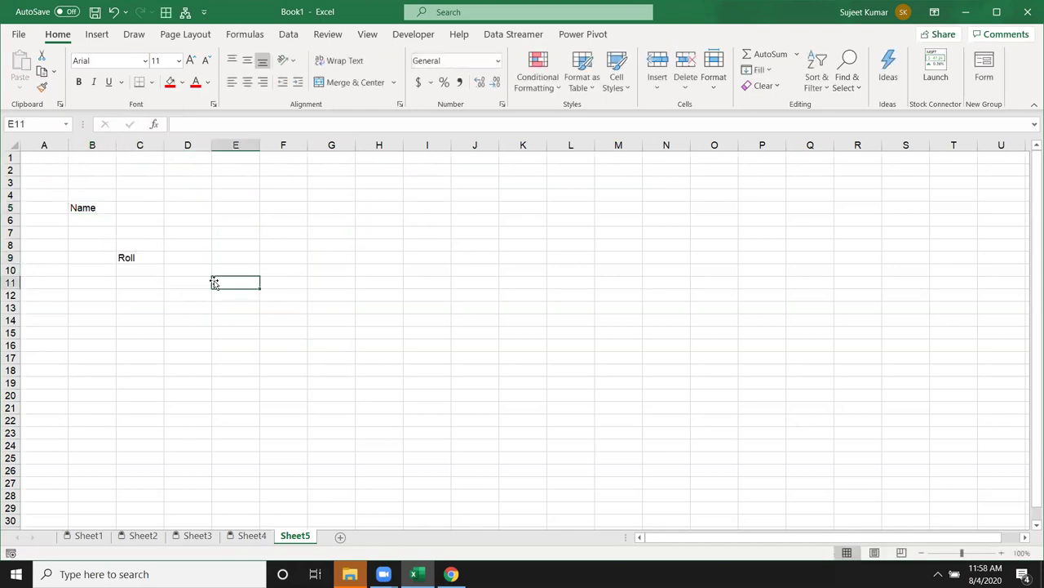
type("Marks")
key("Return")
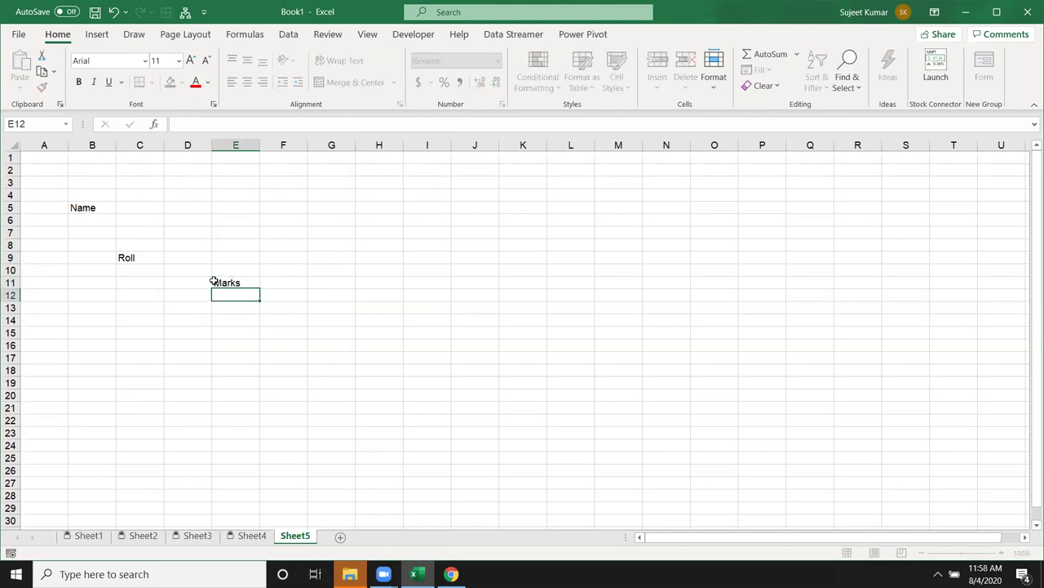
Fill cells C5, D9 and F11 red and set them to unlocked in Format Cells
left_click(136, 205)
left_click(206, 259, "ctrl")
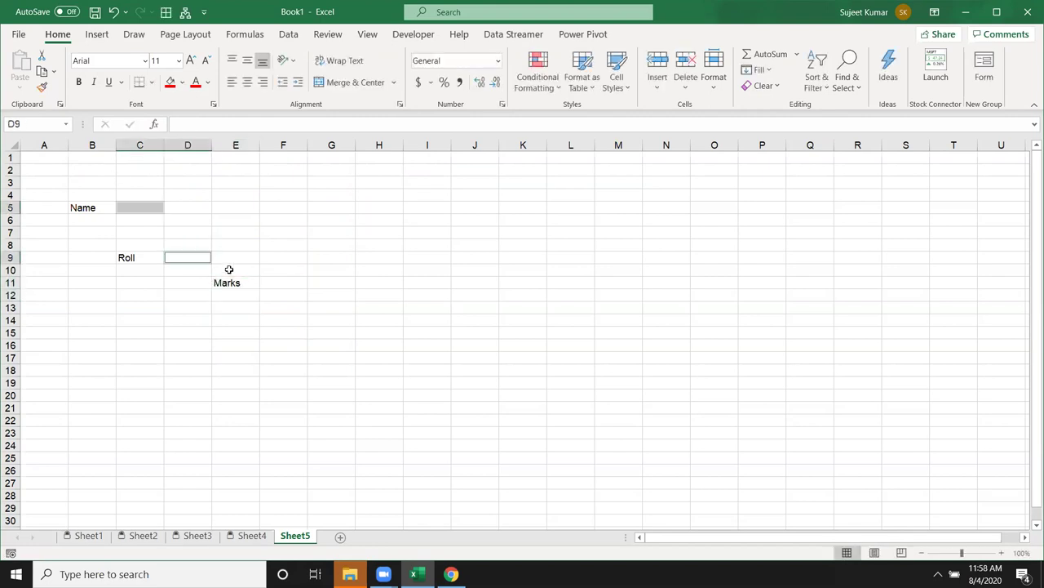
left_click(273, 283, "ctrl")
left_click(170, 81)
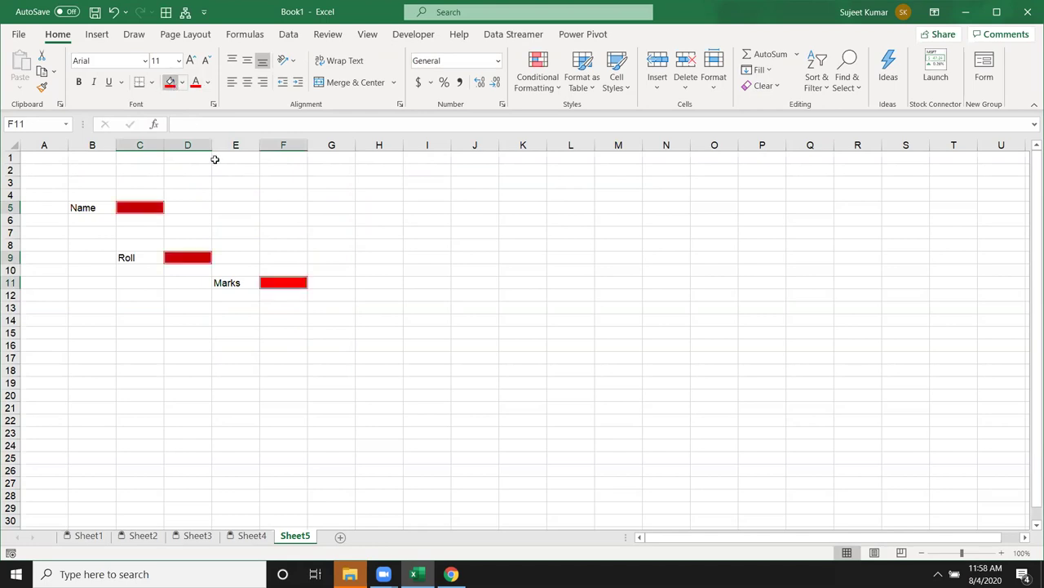
right_click(276, 287)
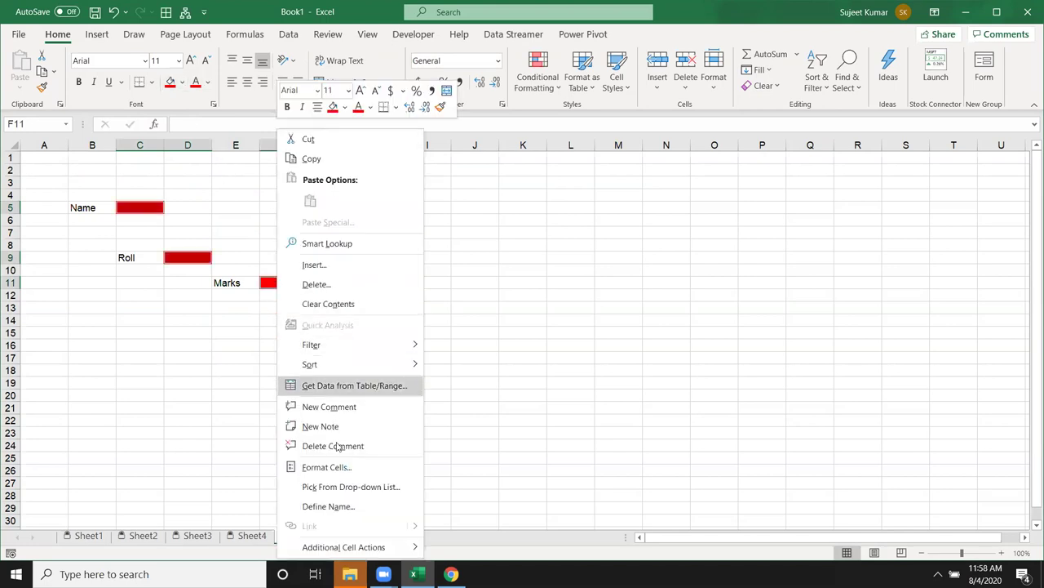
left_click(338, 467)
left_click(186, 269)
left_click(408, 542)
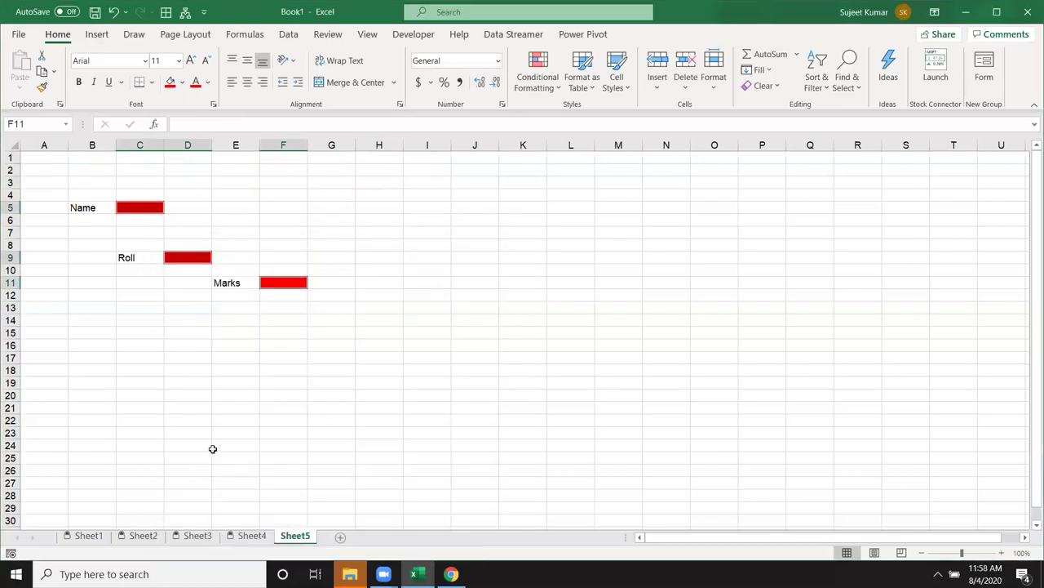
Protect Sheet5 with default settings, then unprotect it again
left_click(160, 373)
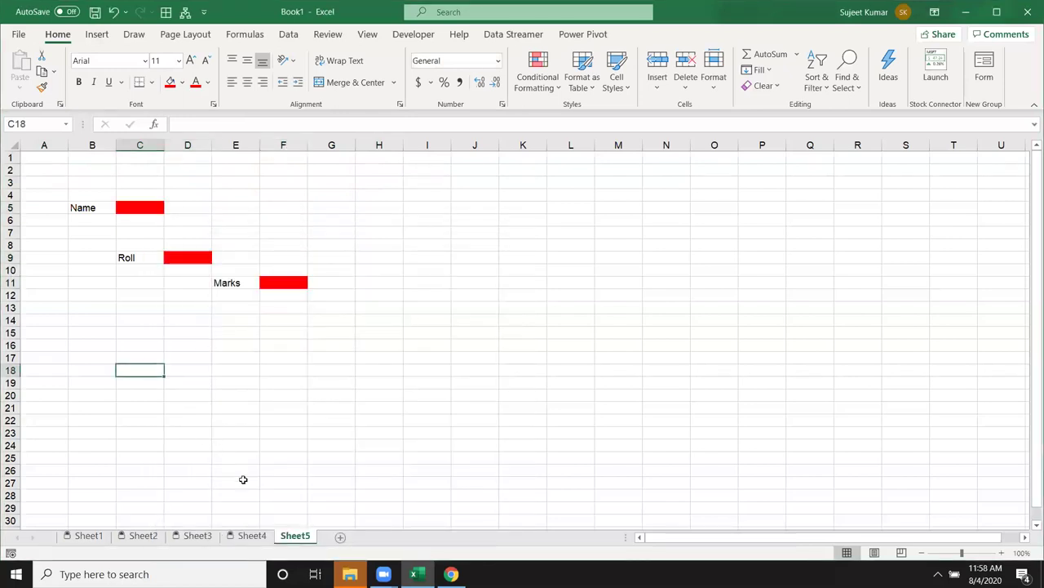
right_click(286, 537)
left_click(309, 441)
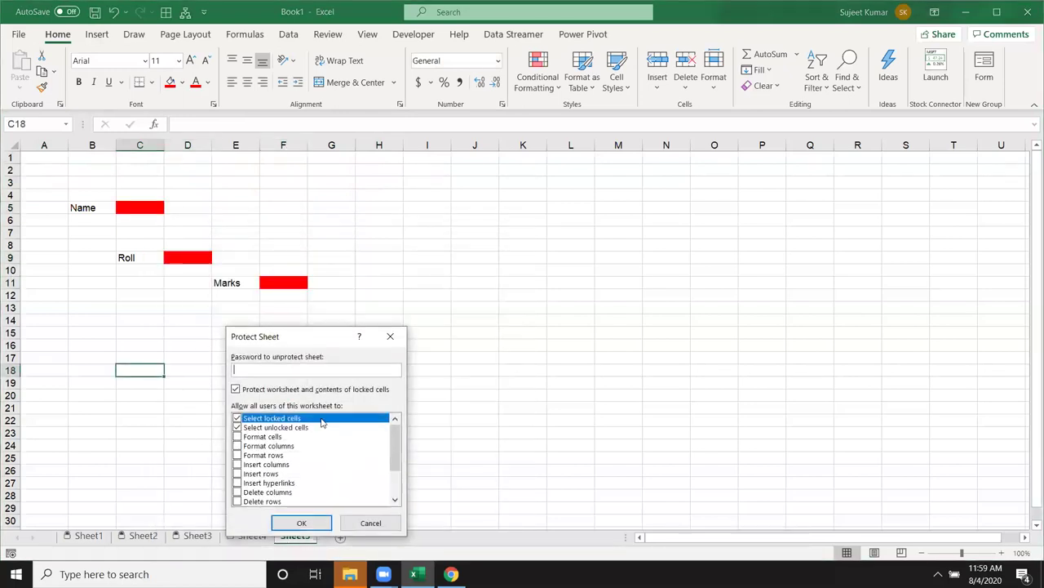
left_click(326, 518)
right_click(304, 535)
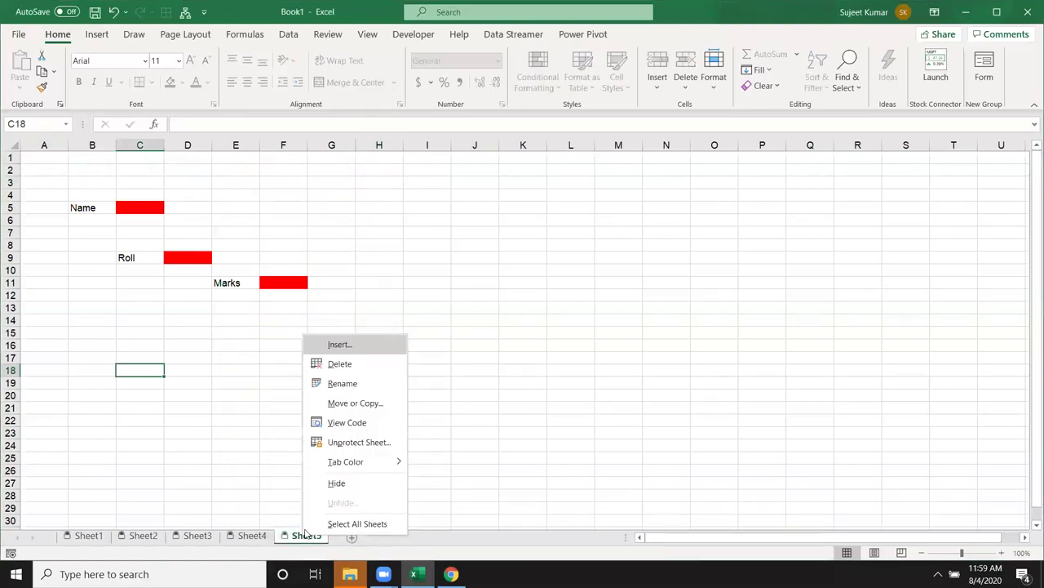
left_click(344, 445)
Re-protect Sheet5 with only unlocked cells selectable, and Tab through the red cells
right_click(304, 535)
left_click(342, 444)
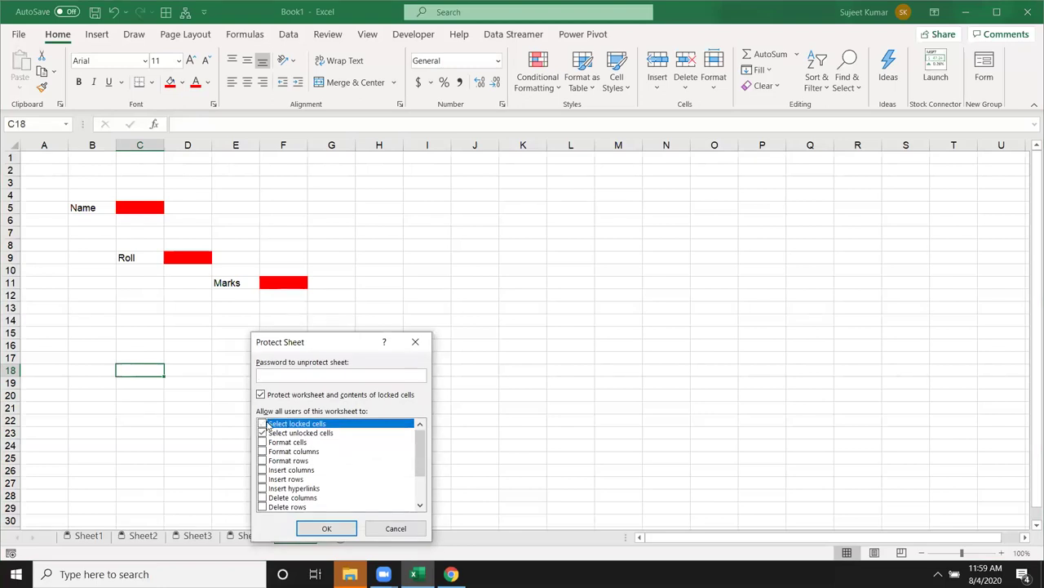
left_click(326, 529)
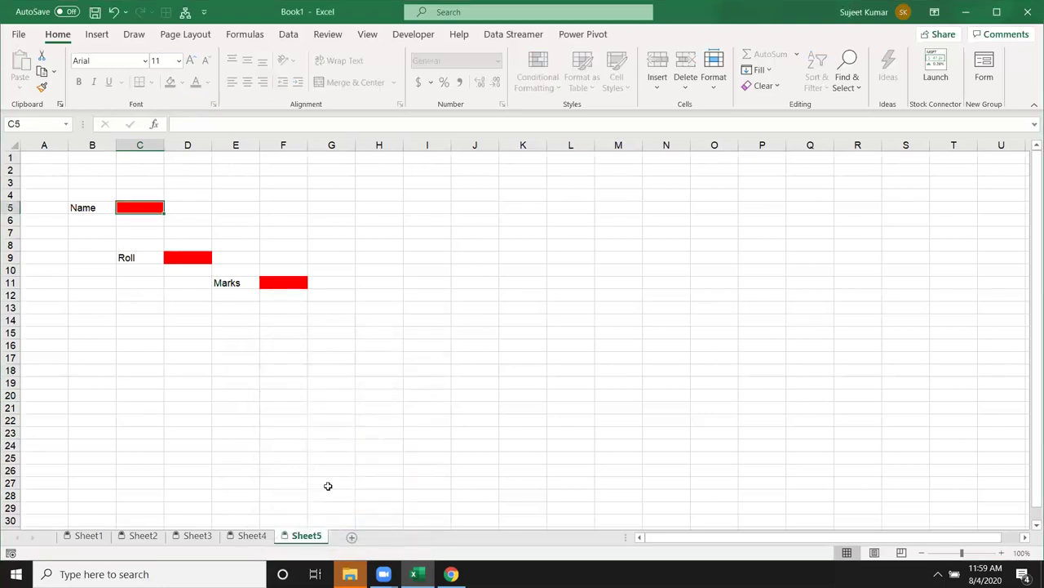
key("Tab")
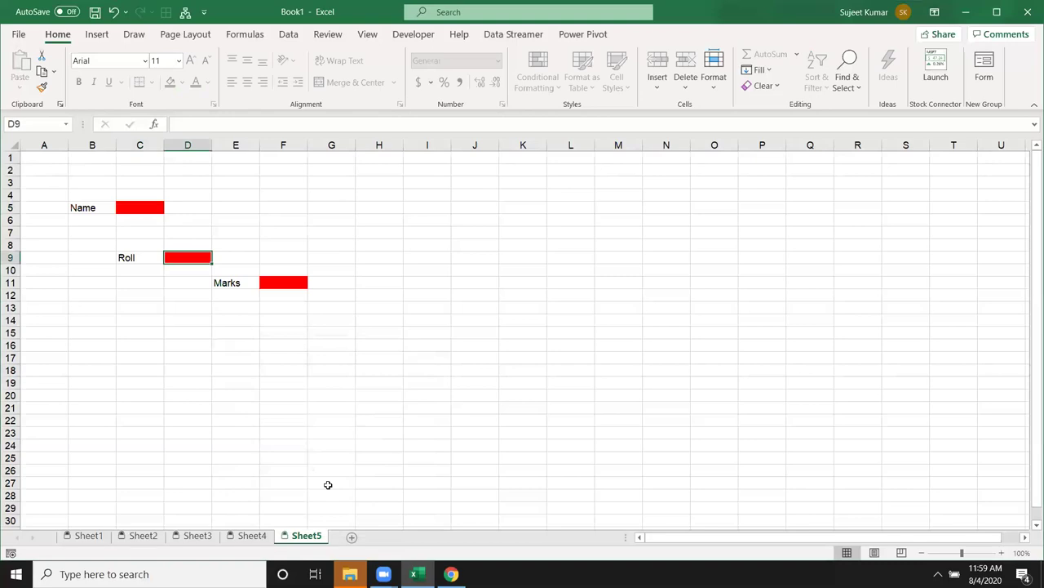
key("Tab")
key("Tab")
key("Tab")
key("Tab")
key("Tab")
key("Tab")
key("Tab")
key("Tab")
key("Tab")
key("Tab")
key("Tab")
key("Tab")
key("Tab")
key("Tab")
key("Tab")
Add Sheet6 and fill C6:F20 yellow and I6:L20 blue
left_click(352, 536)
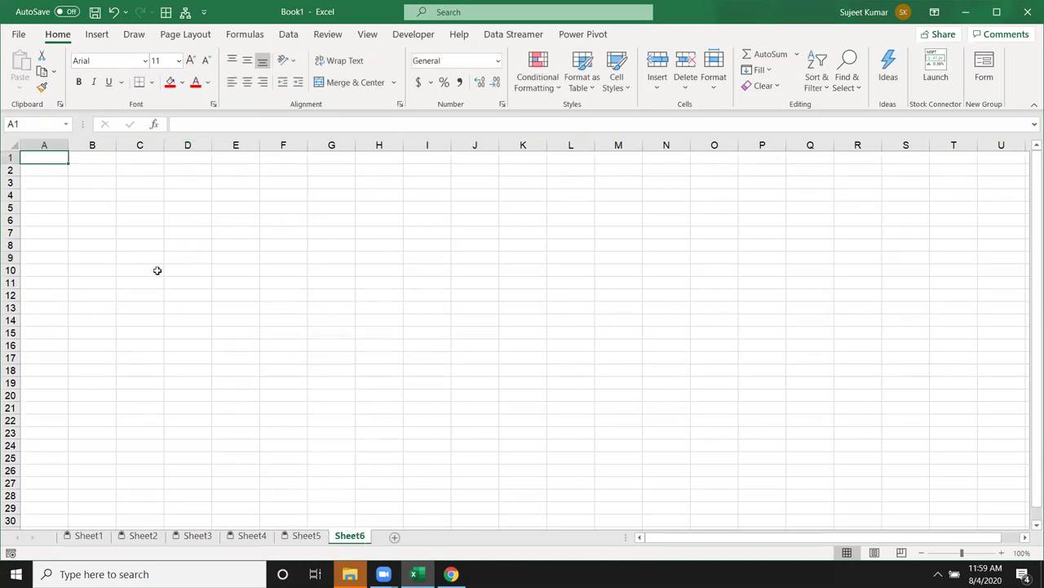
left_click_drag(131, 218, 278, 394)
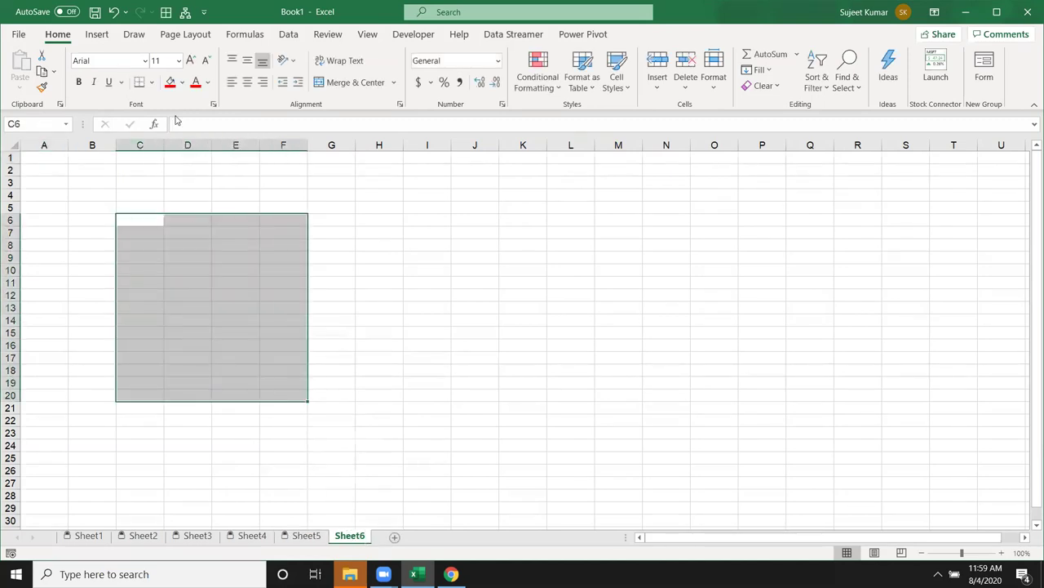
left_click(182, 83)
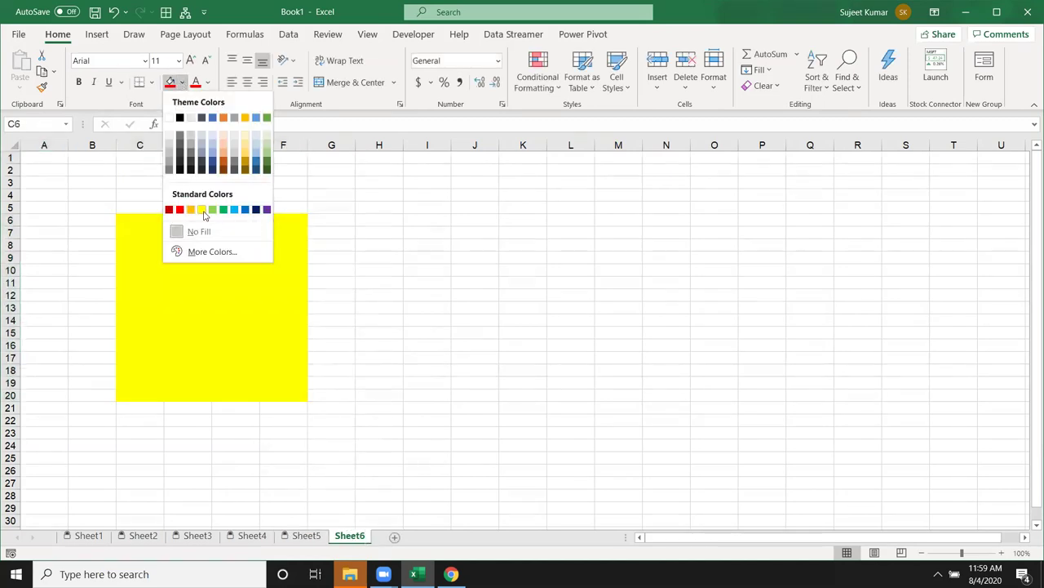
left_click(202, 210)
mouse_move(410, 219)
left_mouse_down()
mouse_move(584, 358)
mouse_move(574, 398)
left_mouse_up()
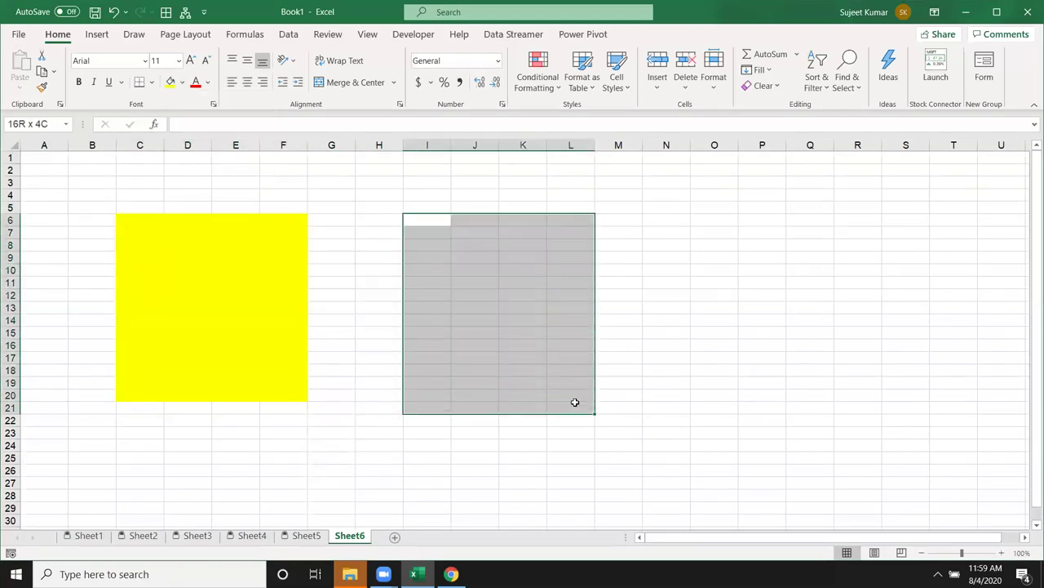
left_click(182, 82)
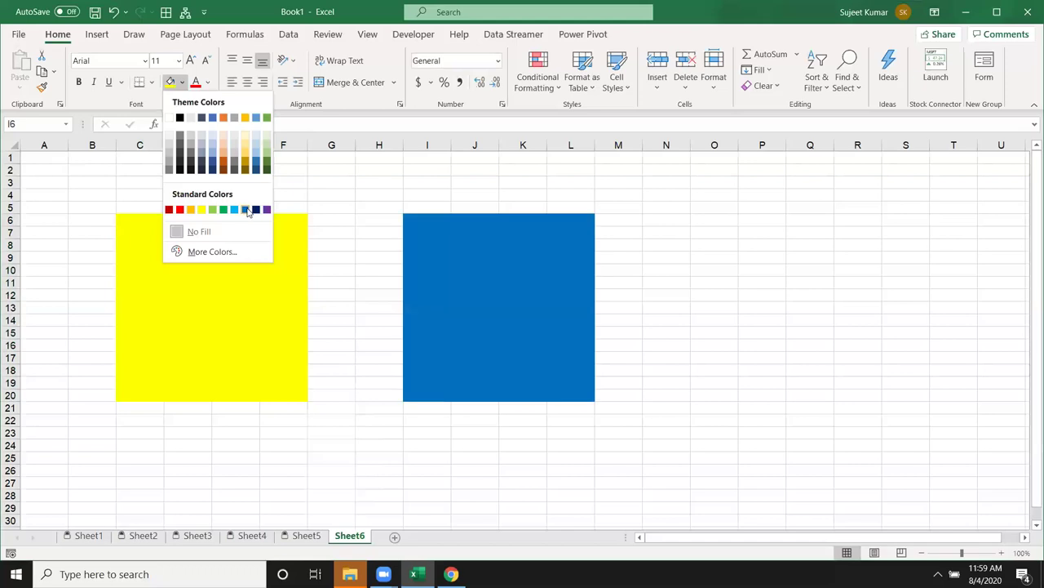
left_click(247, 211)
Label the blocks with A in C4 and B in I4
left_click(141, 199)
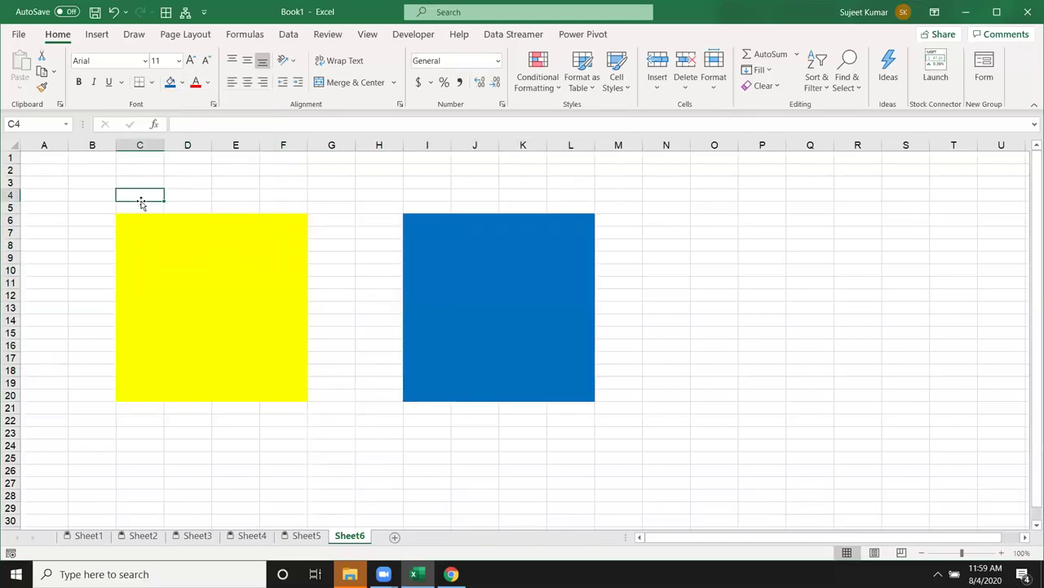
type("A")
left_click(416, 191)
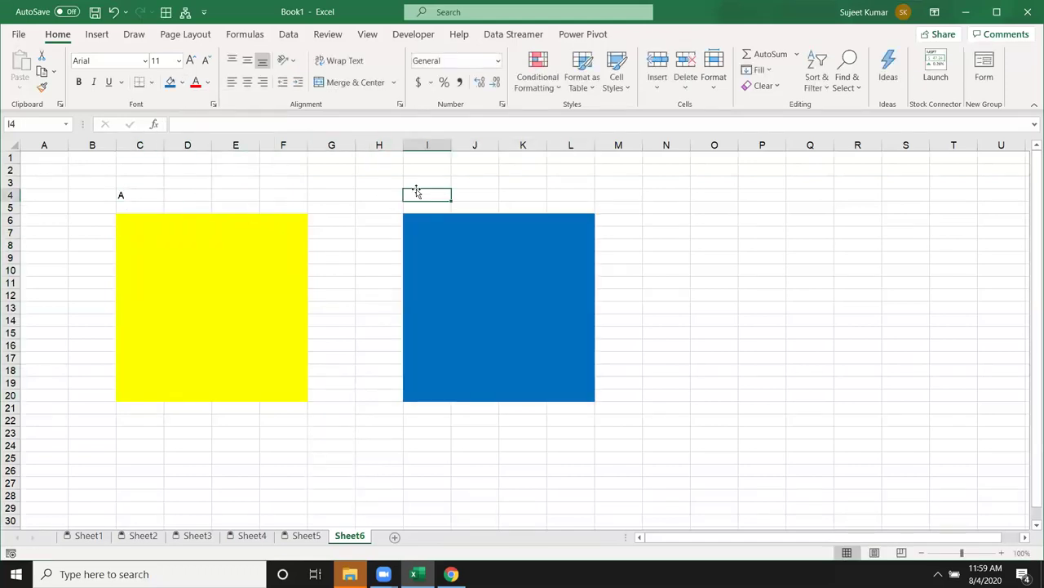
type("B")
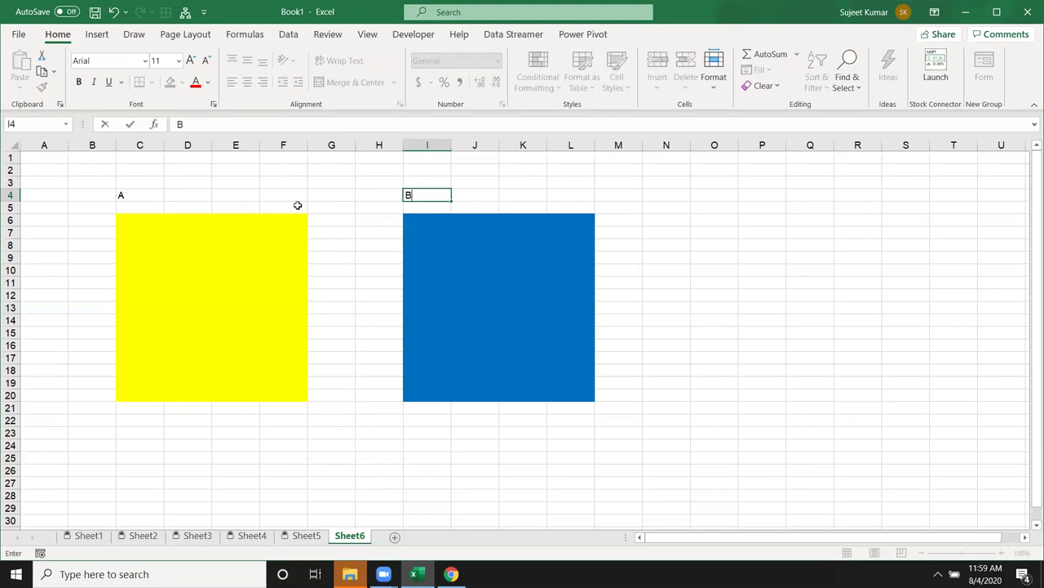
left_click(299, 206)
left_click(416, 200)
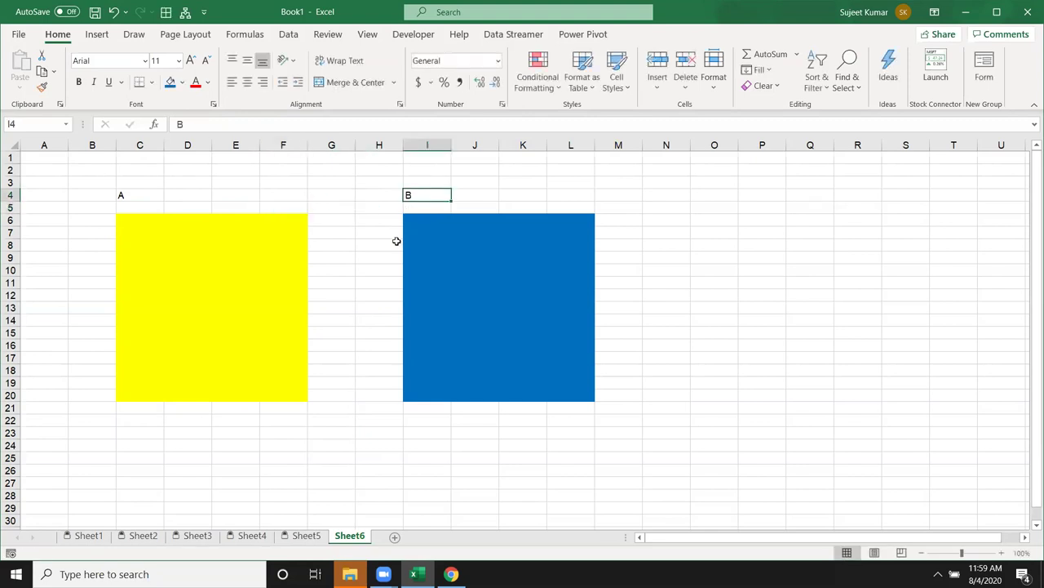
left_click(299, 243)
left_click(431, 256)
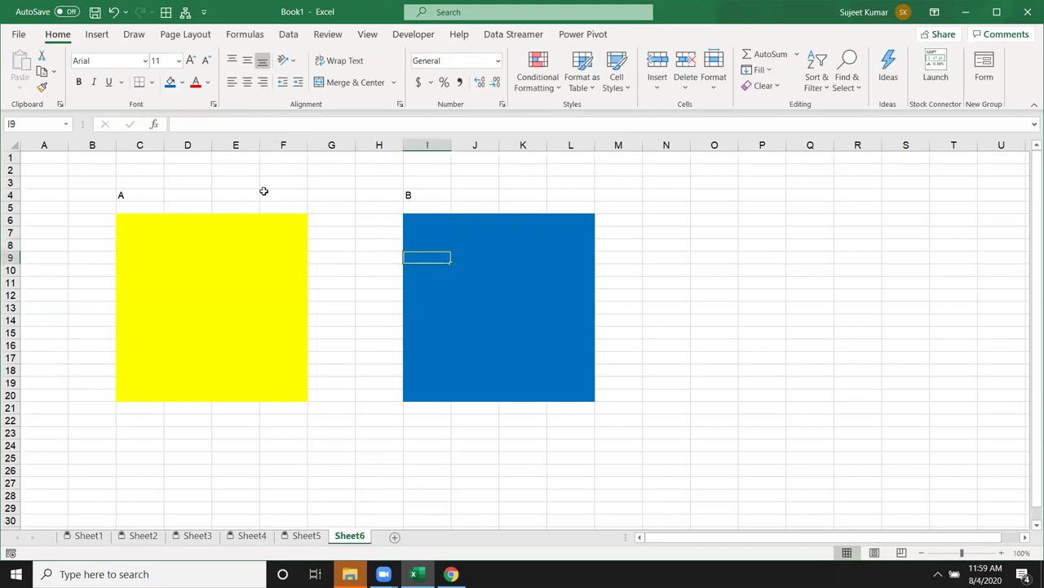
left_click(235, 233)
Select the yellow block C6:F20 under Review, briefly toggling Developer's Use Relative References
left_click(328, 38)
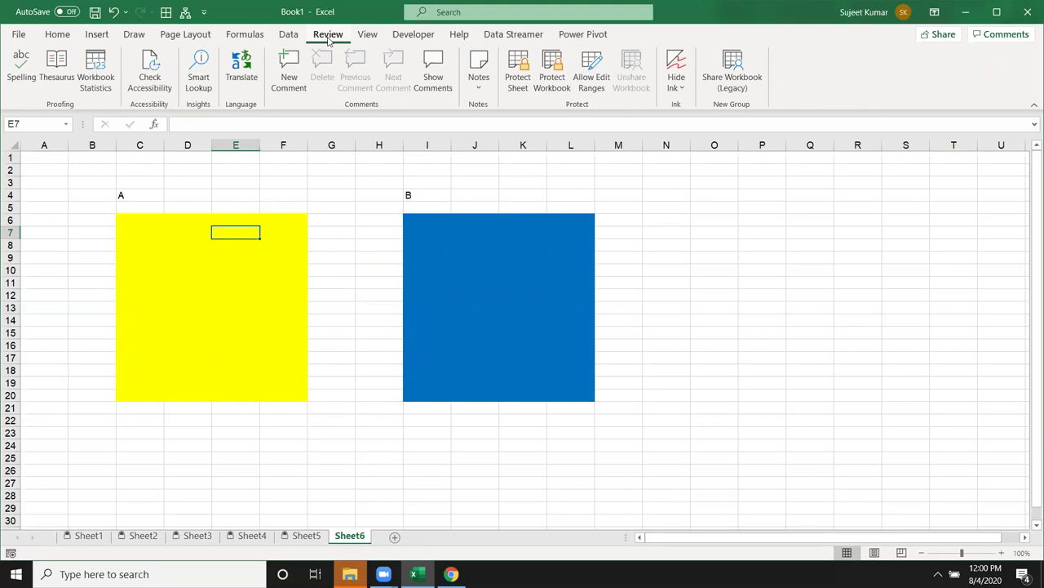
left_click_drag(155, 230, 268, 390)
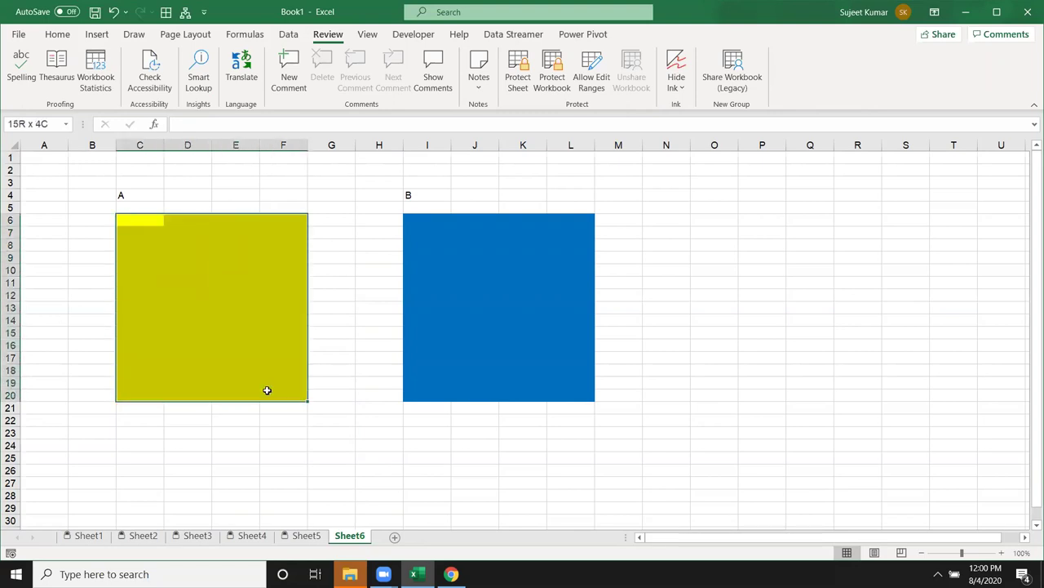
left_click(395, 35)
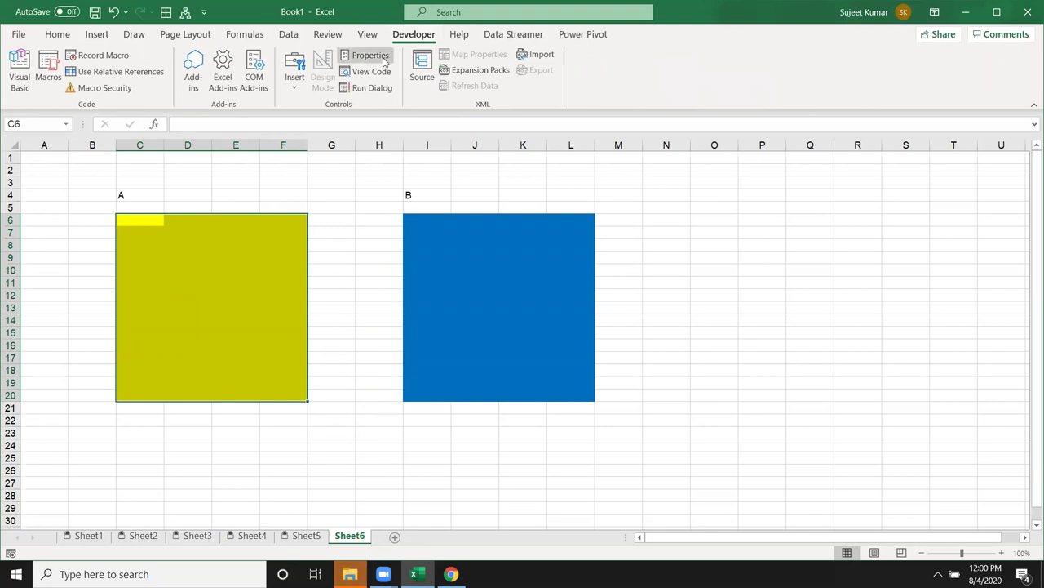
left_click(95, 72)
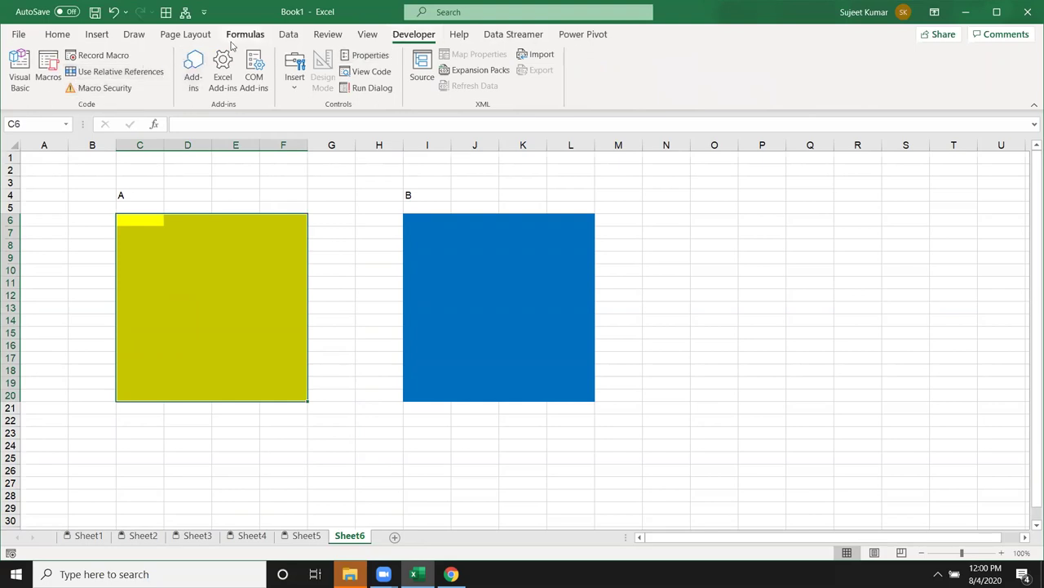
left_click(330, 36)
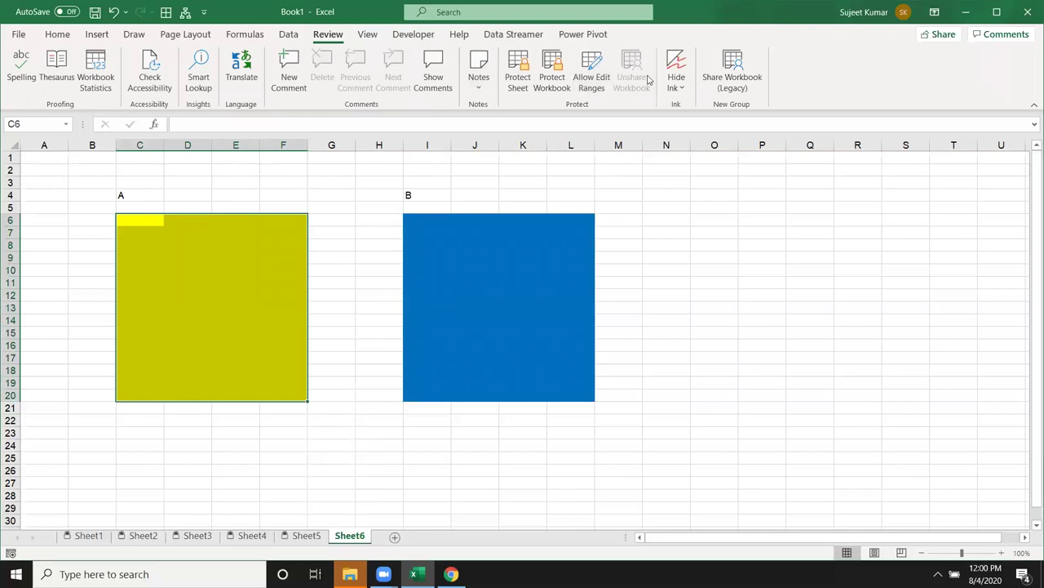
In Allow Edit Ranges, create Range1 for C6:F20 with a confirmed range password
left_click(590, 85)
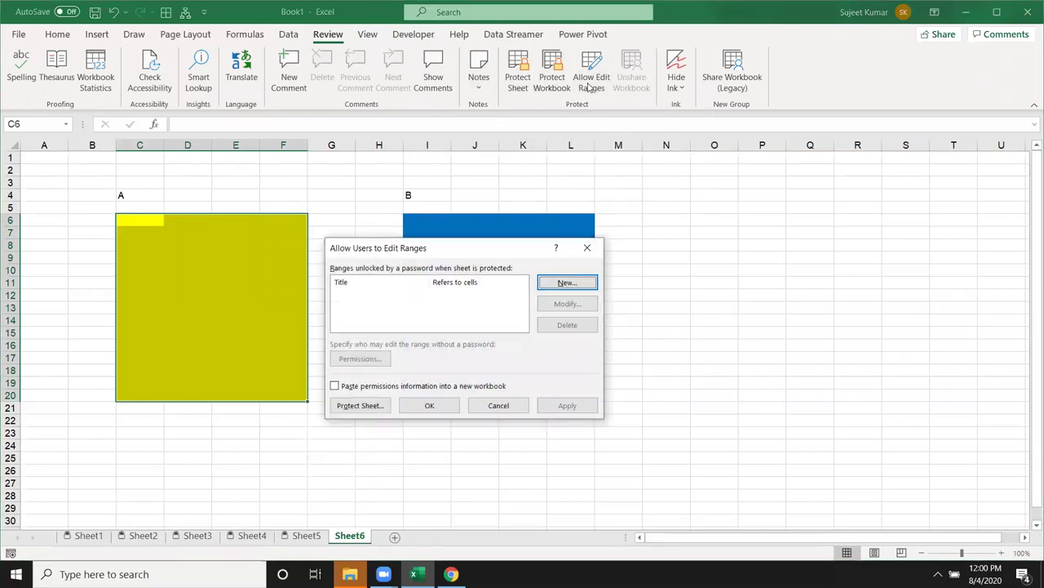
left_click(551, 285)
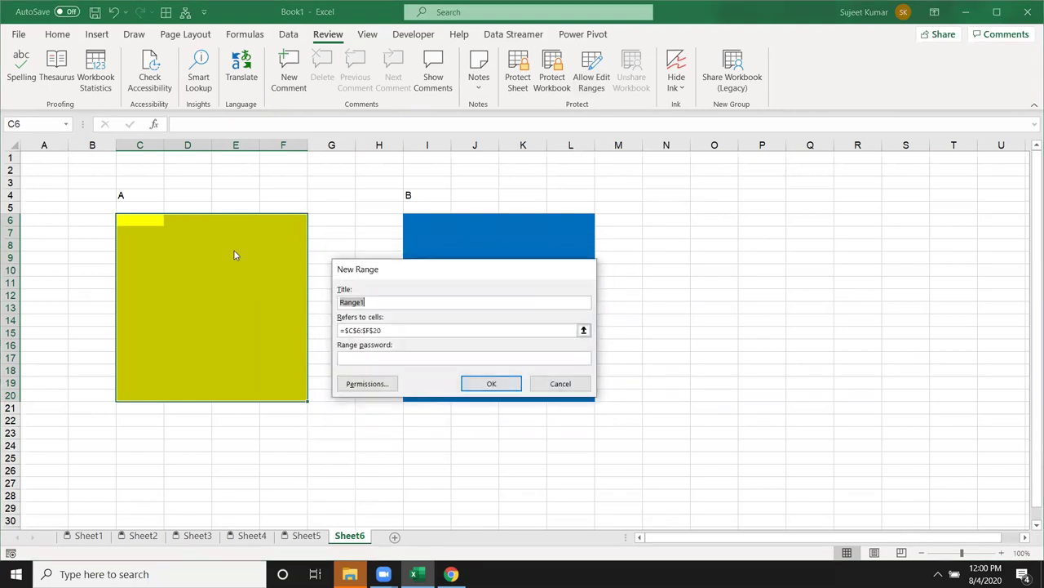
left_click(349, 356)
left_click(475, 384)
left_click(496, 379)
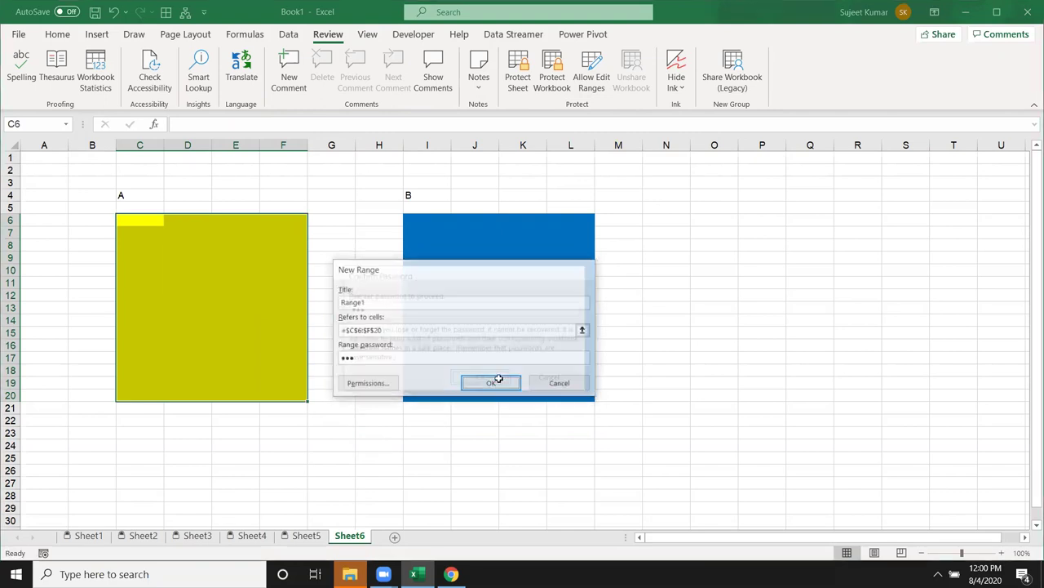
Add Range2 covering the blue block I6:L20 with its own confirmed password
left_click(569, 283)
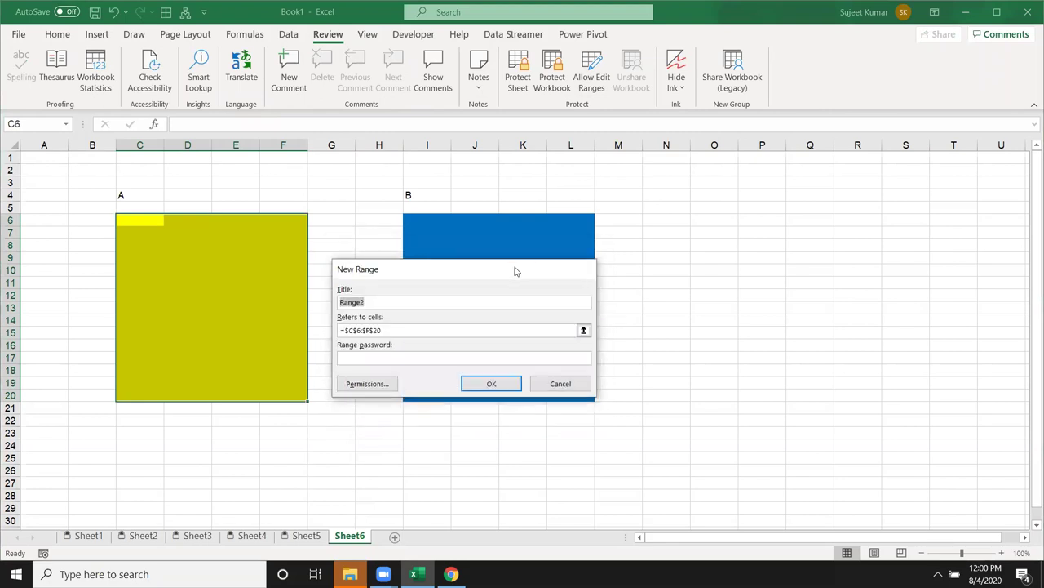
left_click_drag(515, 271, 205, 151)
left_click(255, 197)
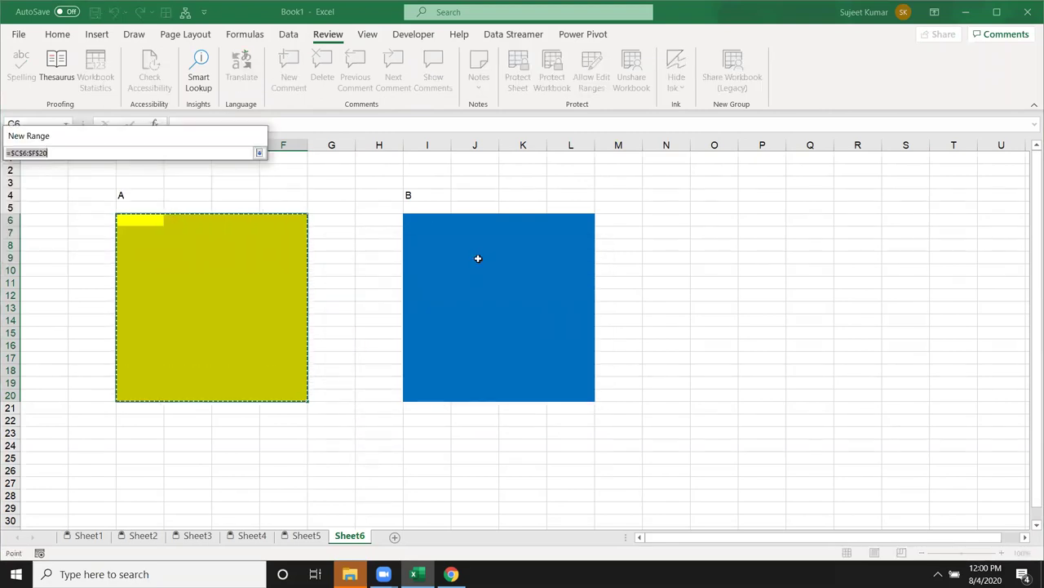
left_click_drag(413, 217, 557, 393)
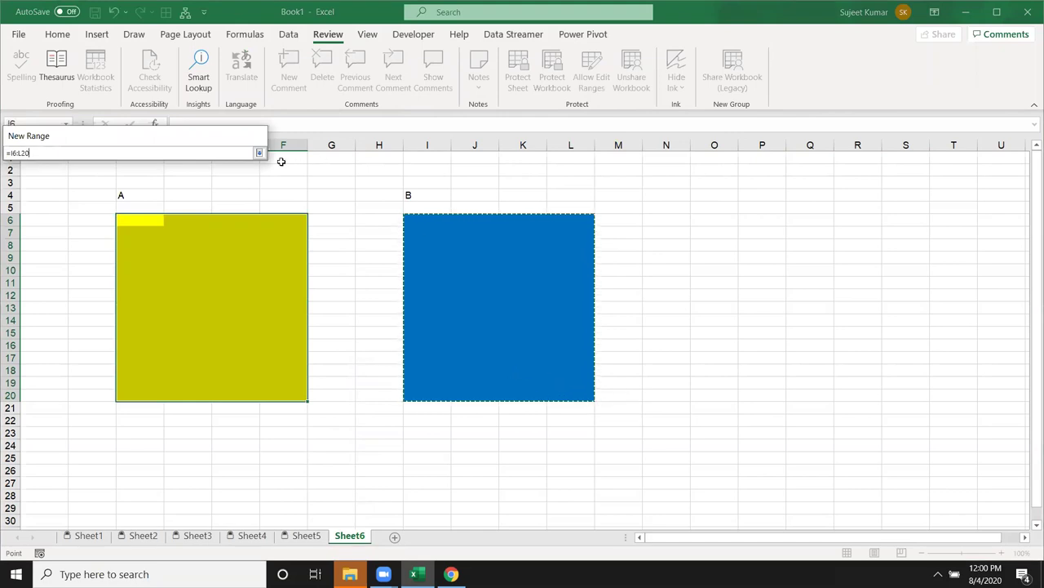
left_click(259, 152)
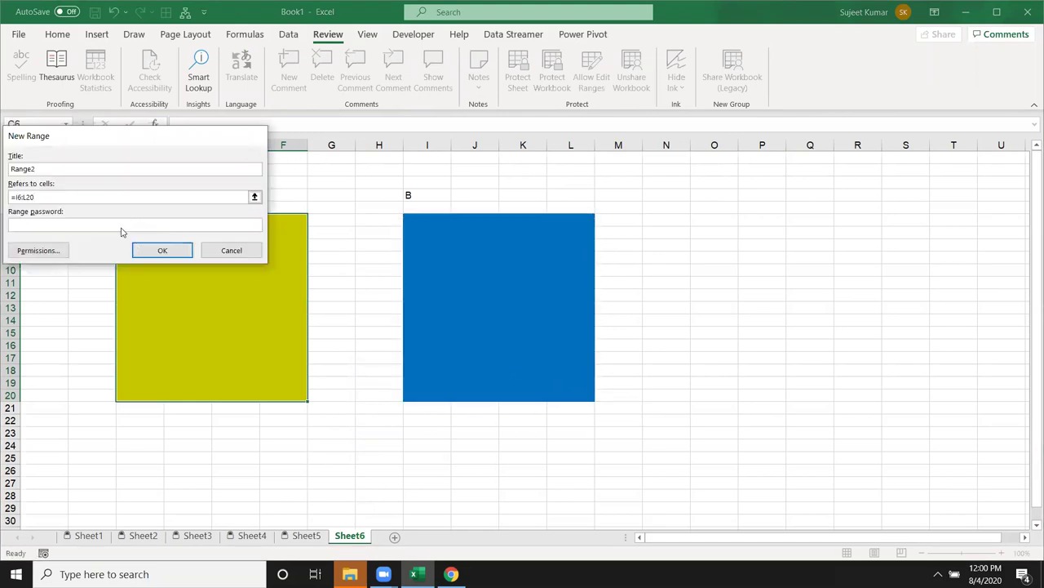
left_click(162, 250)
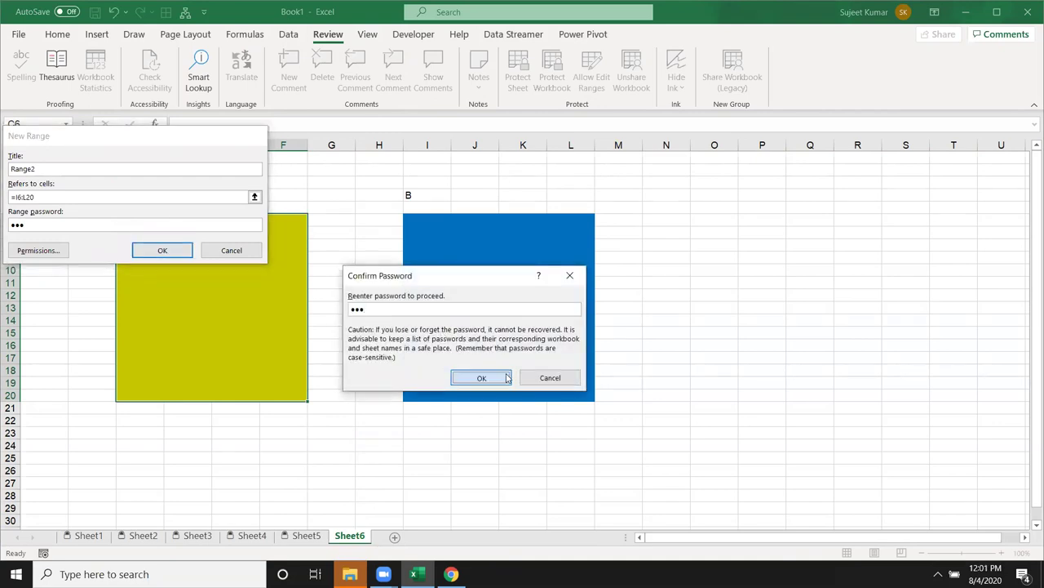
left_click(506, 378)
left_click(246, 274)
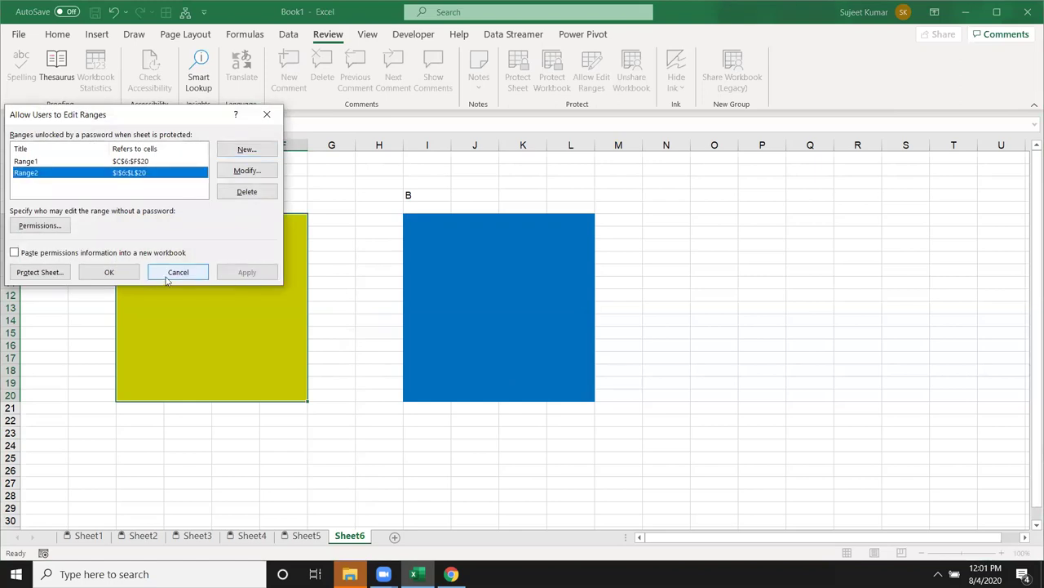
left_click(137, 276)
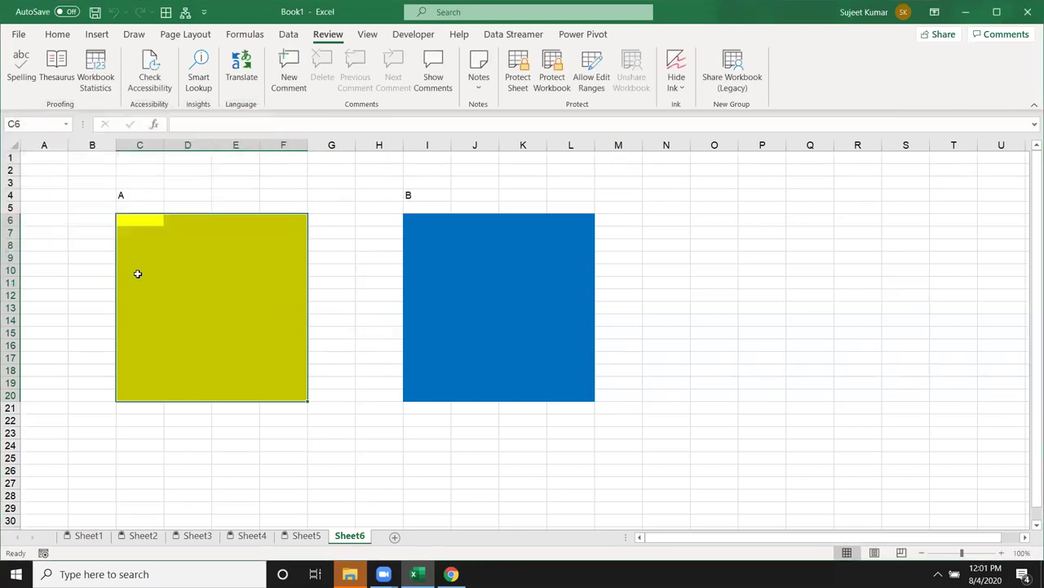
Protect Sheet6 without a sheet password
left_click(337, 222)
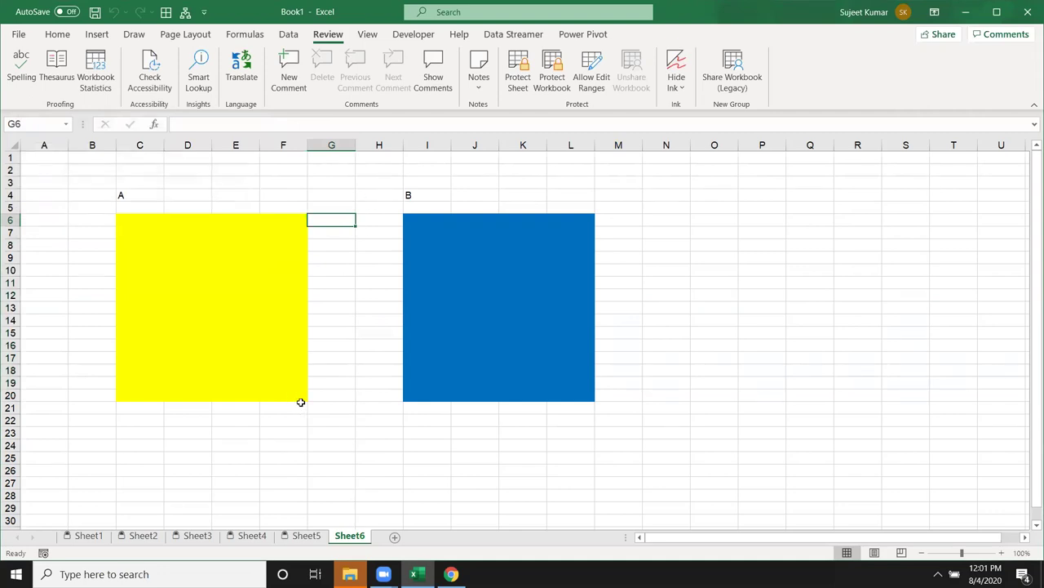
right_click(353, 543)
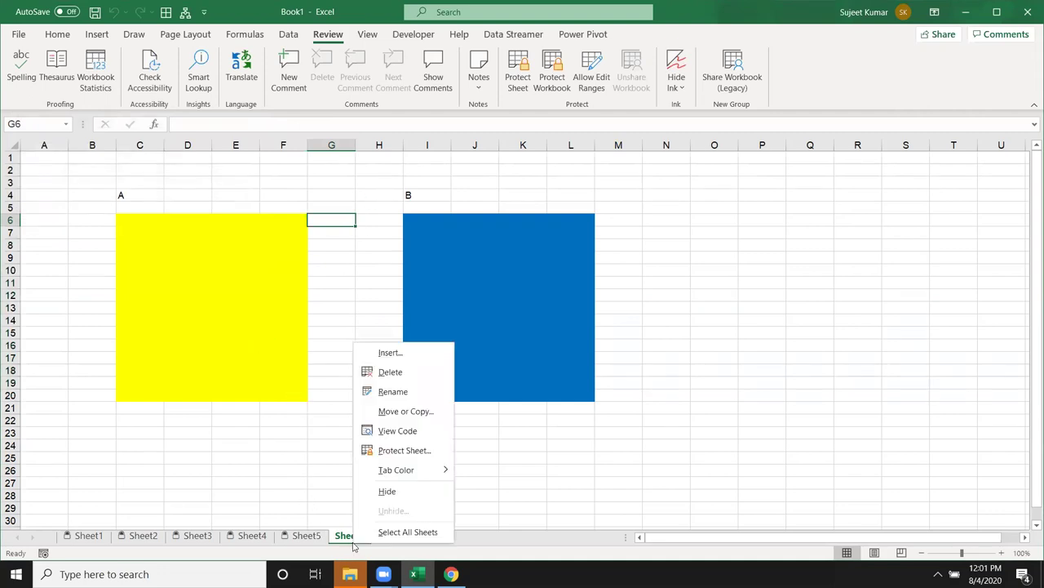
left_click(394, 451)
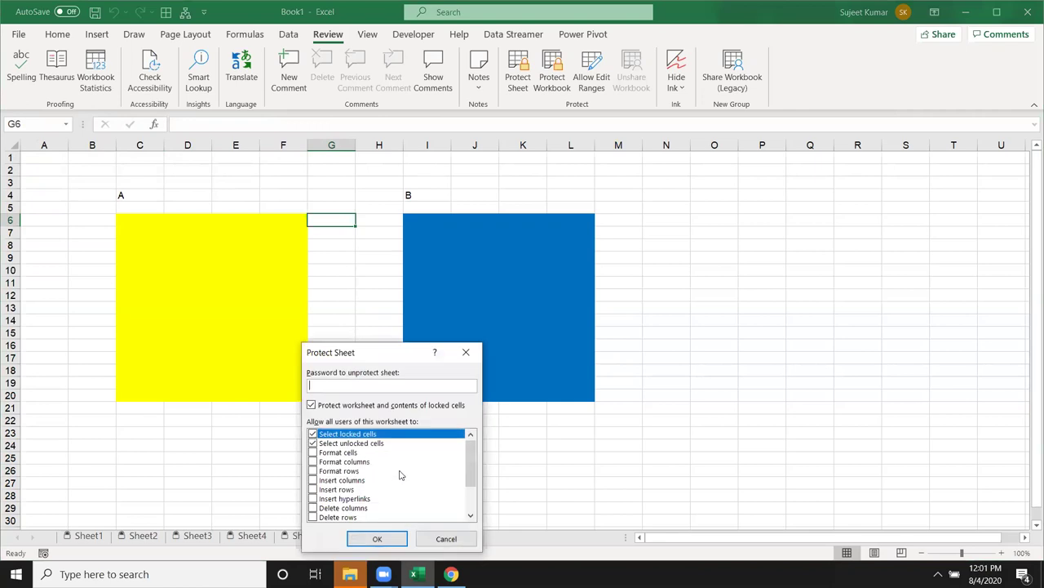
left_click(378, 540)
Try editing the yellow block and get rejected after entering wrong range passwords
left_click(326, 480)
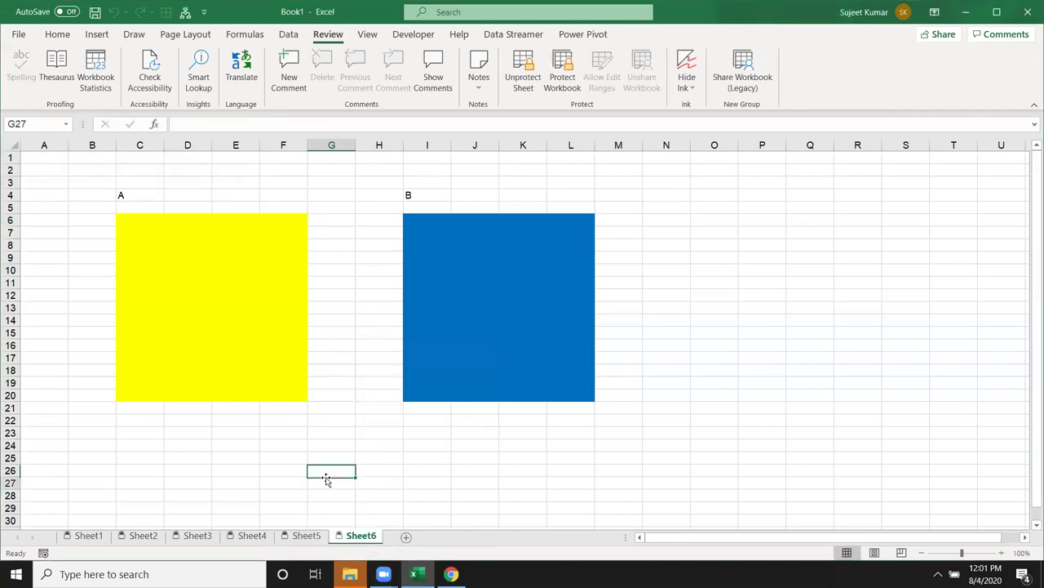
double_click(262, 389)
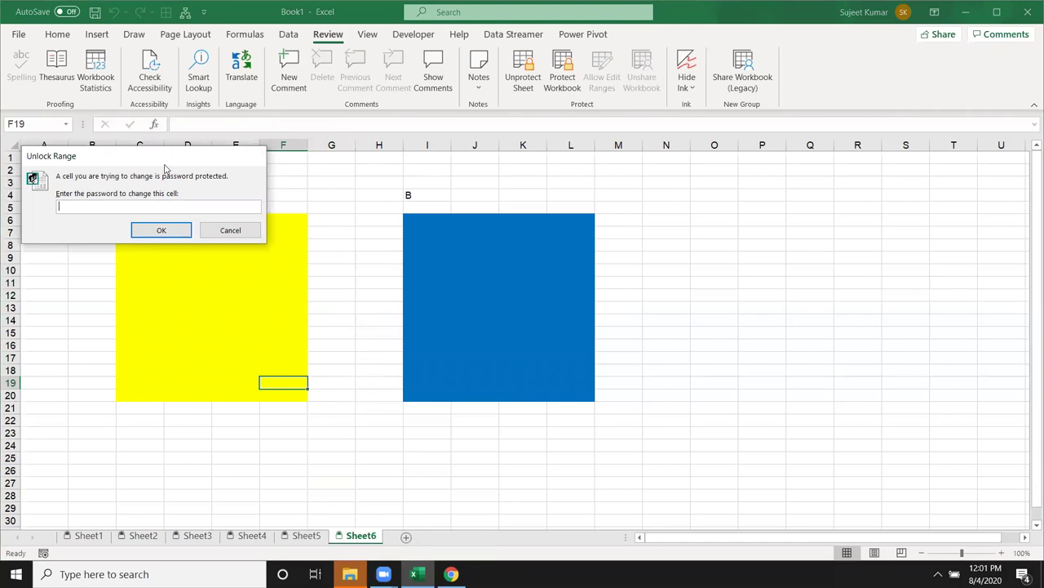
left_click_drag(165, 170, 237, 226)
type("1")
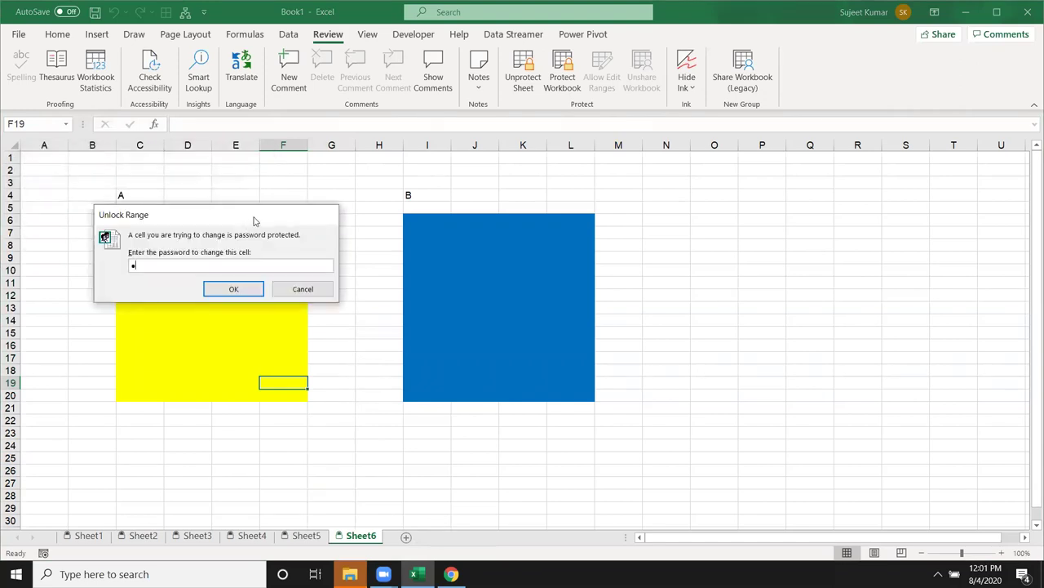
left_click(241, 290)
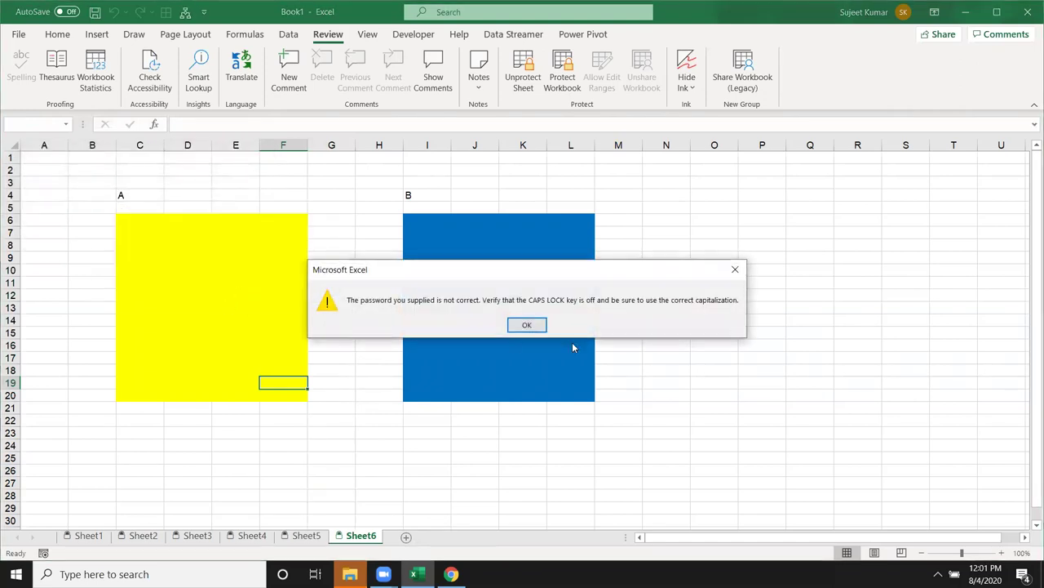
left_click(526, 324)
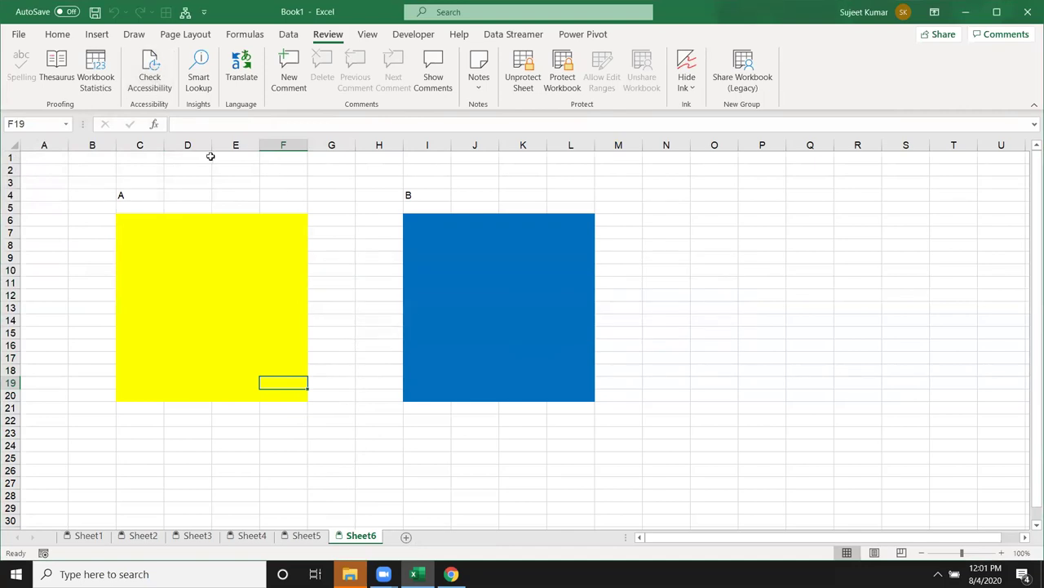
double_click(171, 262)
type("1")
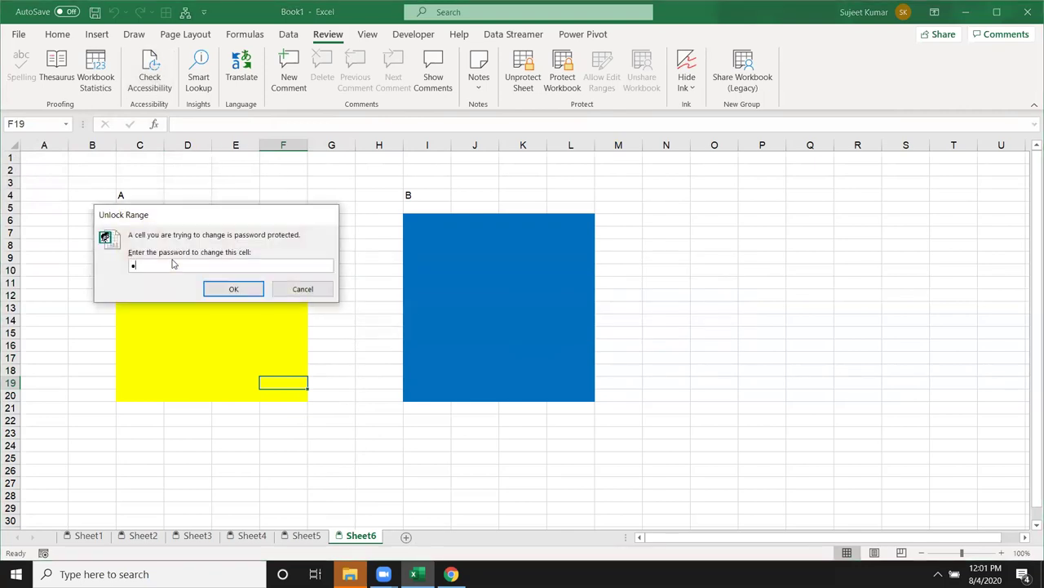
key("Return")
key("Return")
double_click(172, 259)
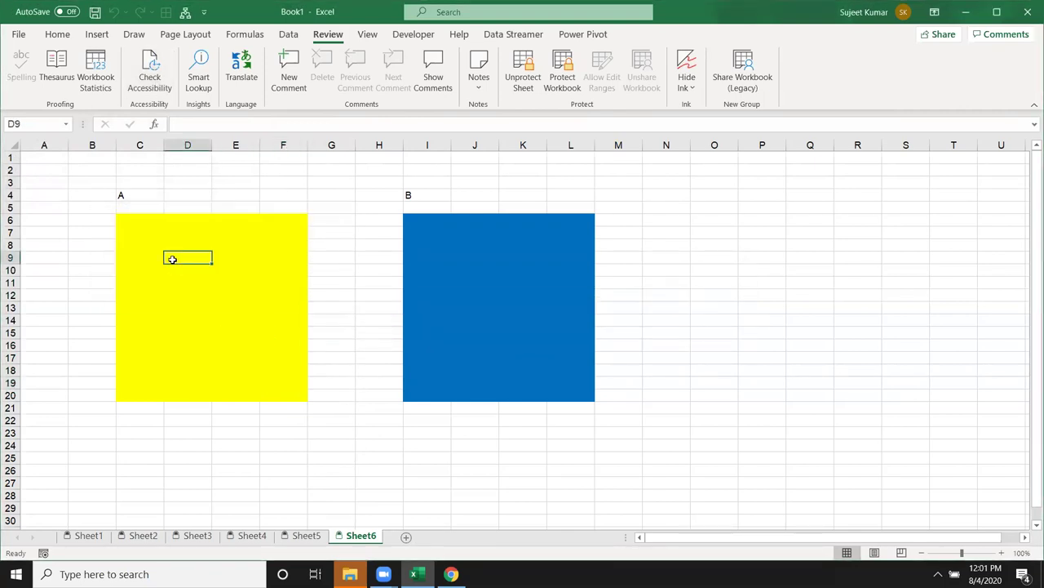
type("1")
Unlock Range1 by entering its correct range password
key("Return")
key("Return")
double_click(171, 259)
key("Return")
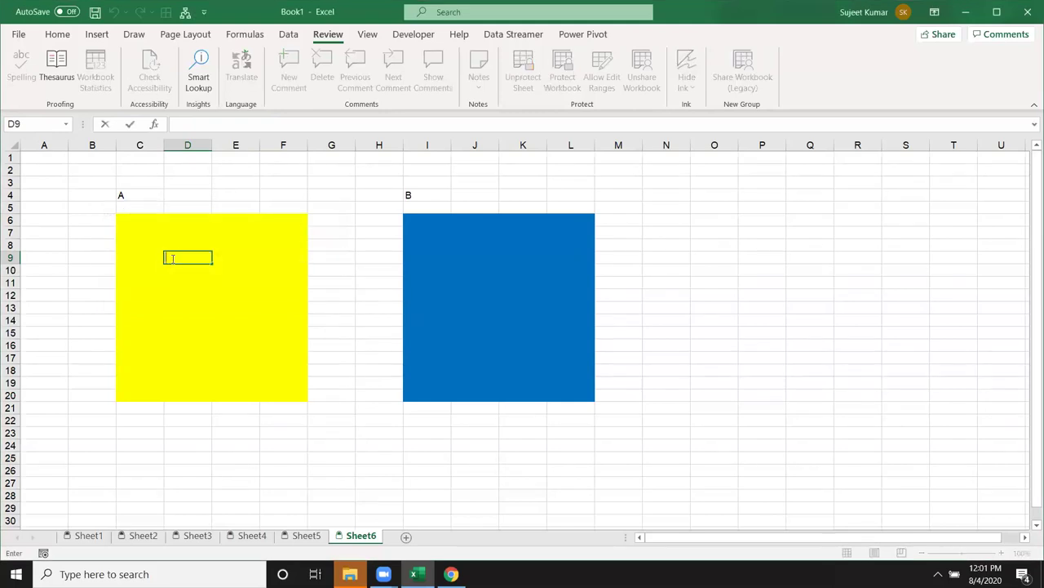
left_click(156, 272)
Type asd into D15, then try entering I15 in the locked blue block and cancel
left_click(228, 291)
left_click(240, 331)
left_click(205, 331)
type("asd")
left_click(313, 303)
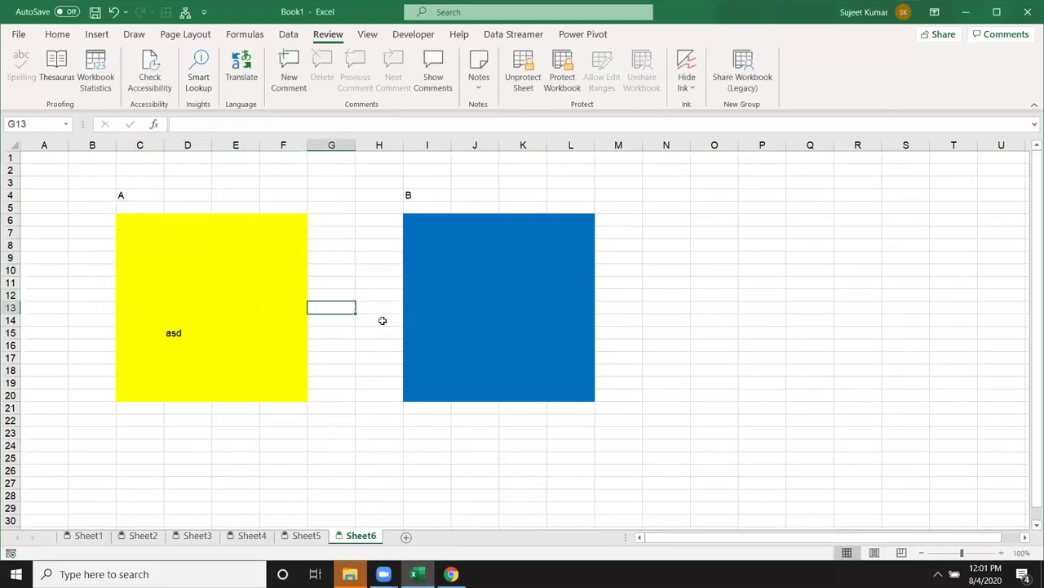
left_click(442, 328)
type("1")
key("Escape")
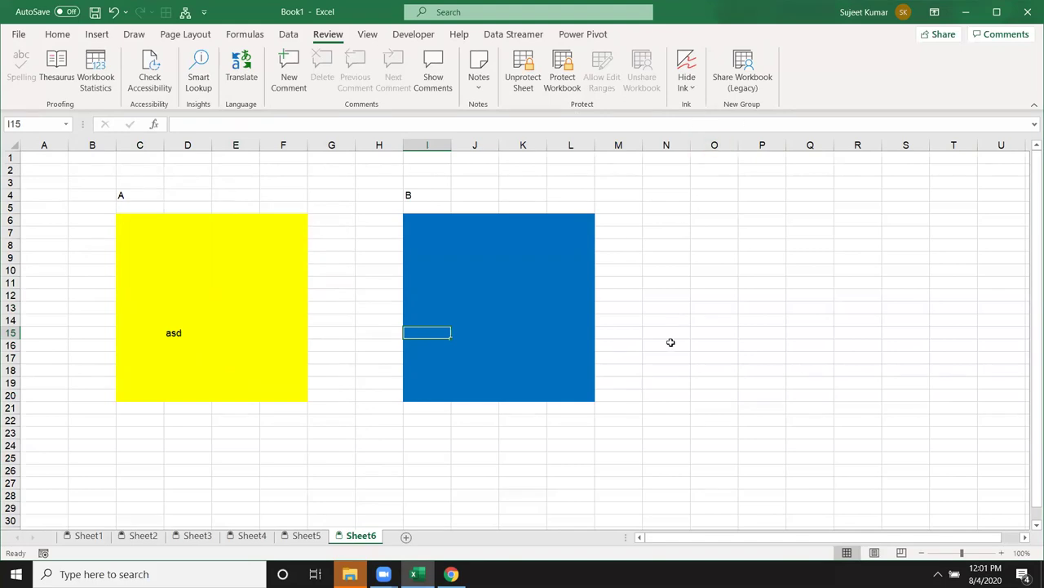
Unprotect Sheet6 and open Range2 (I6:L20) for modification in Allow Edit Ranges
right_click(379, 541)
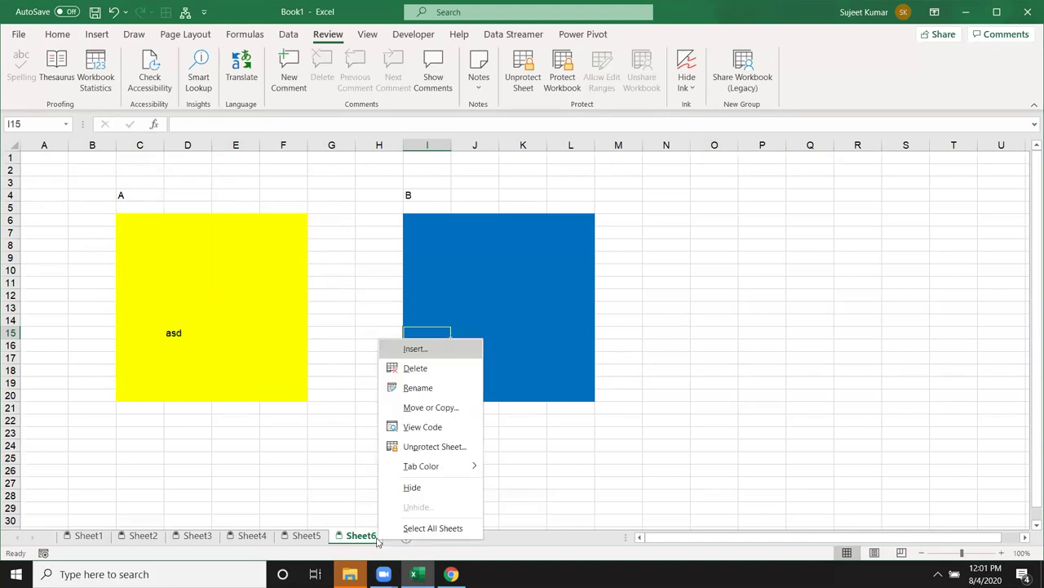
left_click(425, 447)
mouse_move(410, 220)
left_mouse_down()
mouse_move(548, 359)
mouse_move(560, 395)
left_mouse_up()
left_click(590, 74)
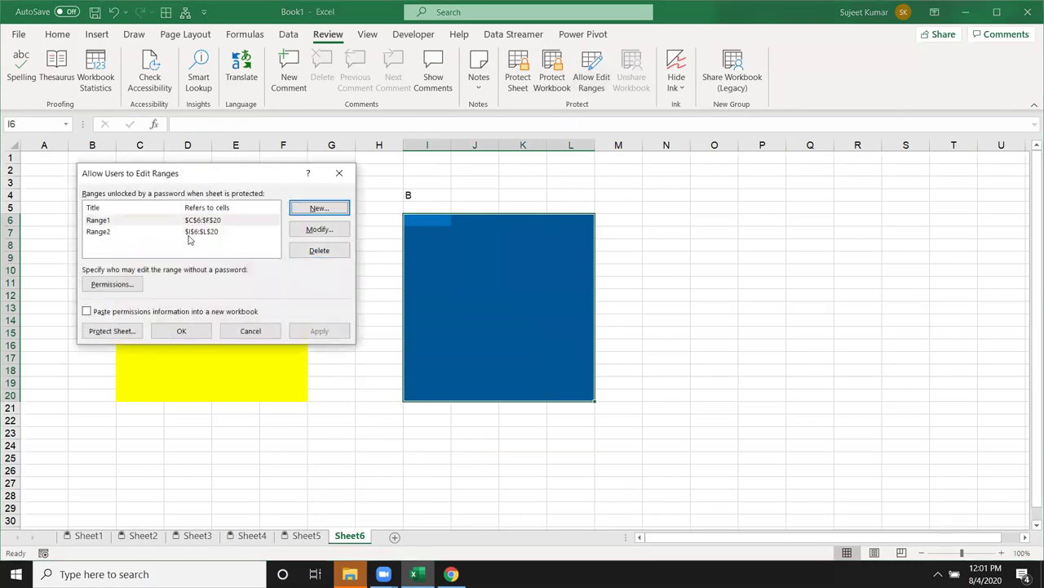
left_click(193, 232)
left_click(321, 230)
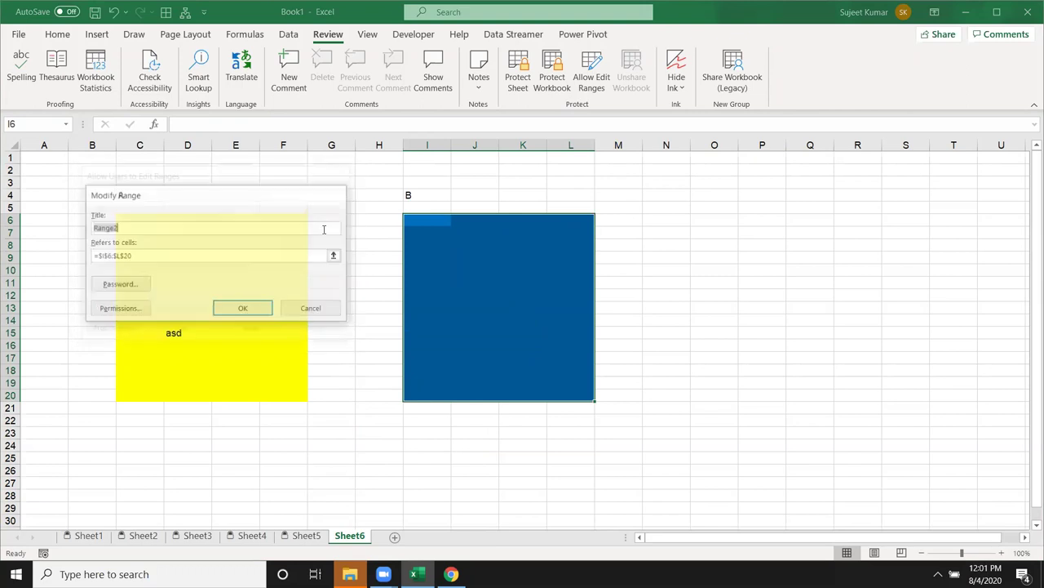
Give Range2 a new, confirmed password and save the edit-range changes
left_click(118, 284)
type("a")
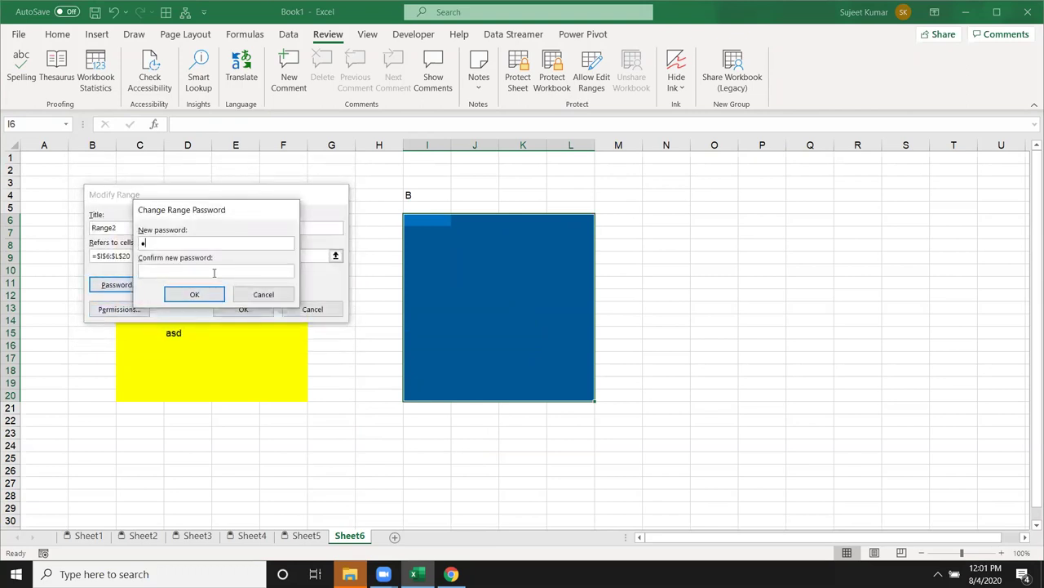
left_click(153, 274)
type("a")
left_click(195, 294)
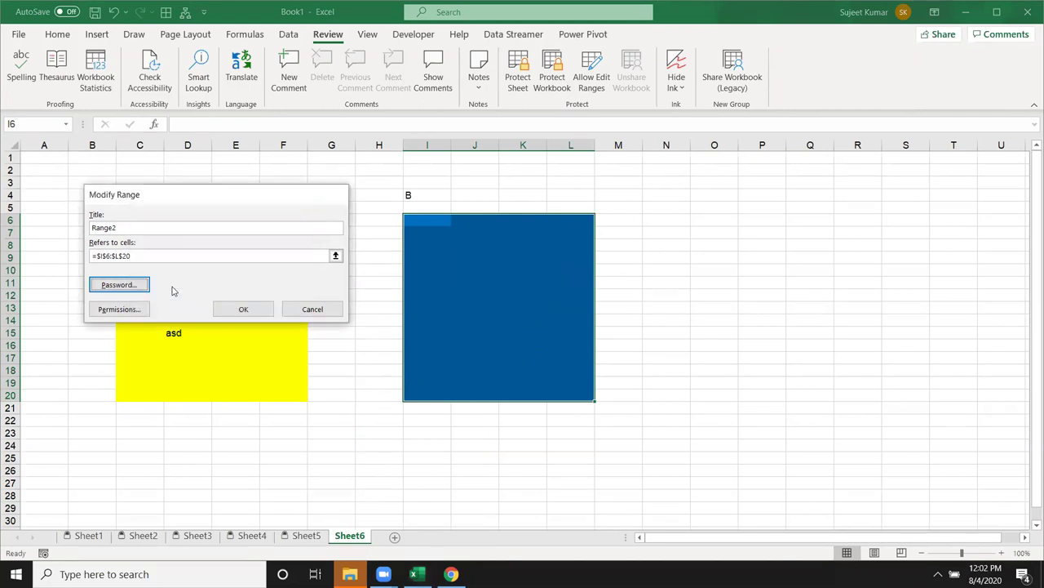
left_click(235, 312)
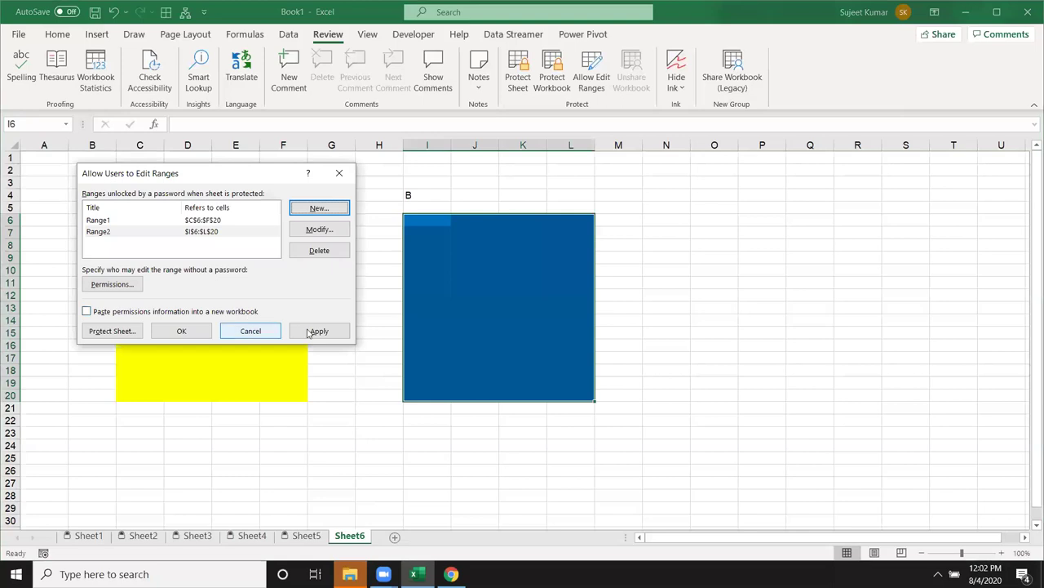
left_click(183, 330)
left_click(331, 395)
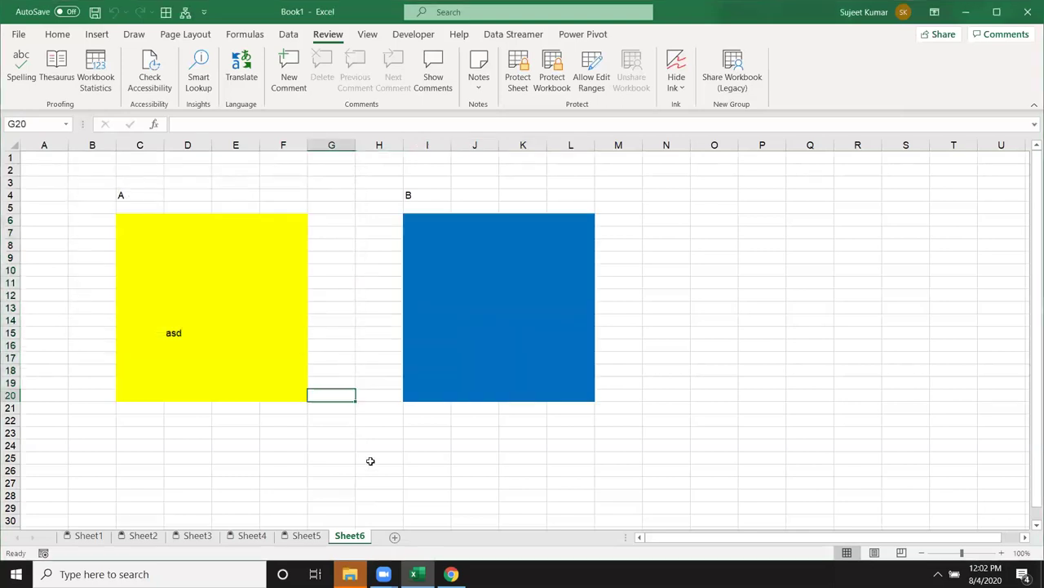
Protect Sheet6 again with the default settings
right_click(348, 537)
left_click(363, 442)
left_click(353, 519)
Unlock the yellow range with its password and enter 'adsas' in E12 and 'sad' in E18
double_click(236, 294)
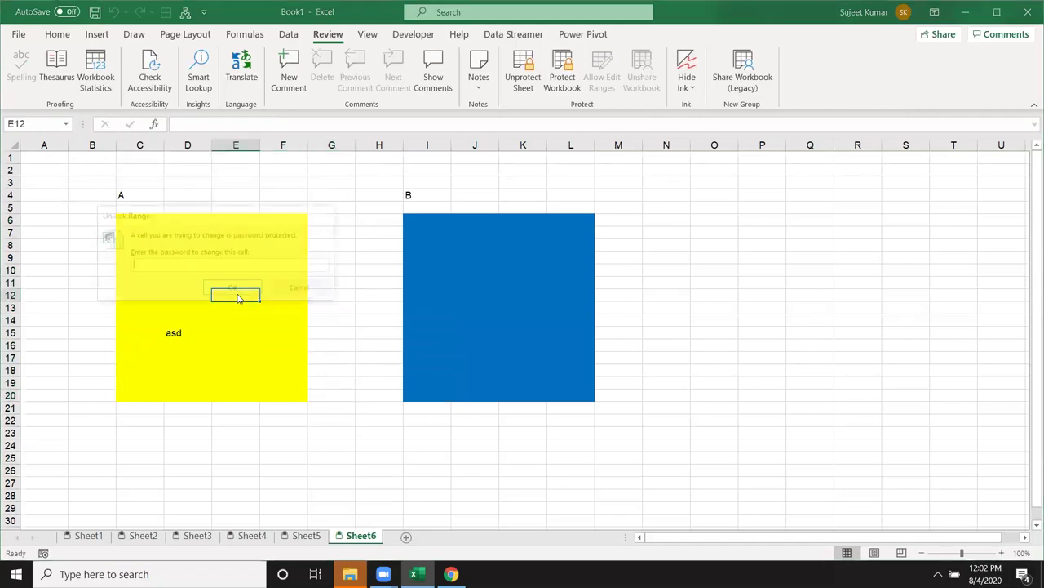
left_click(236, 295)
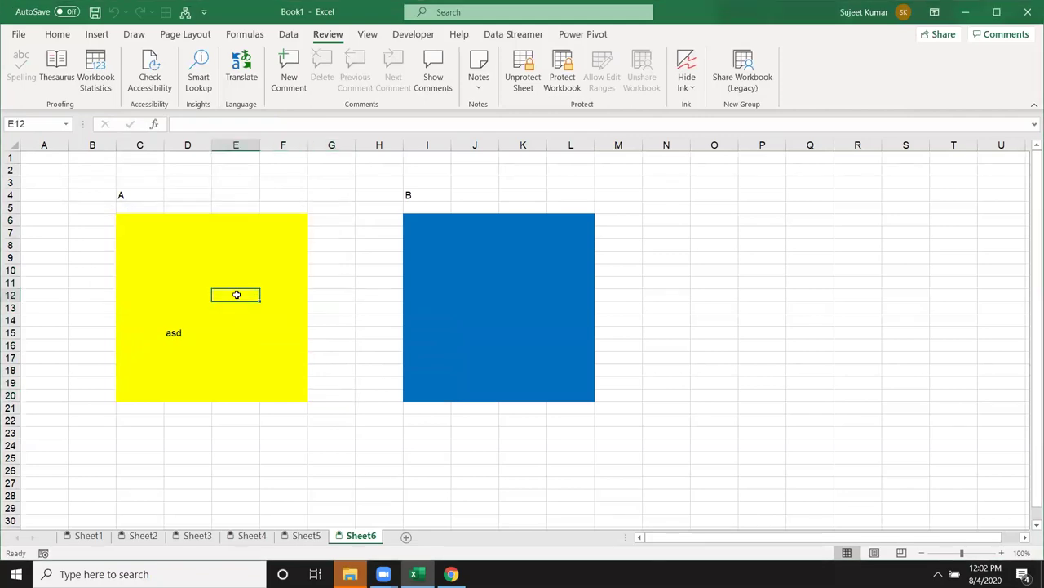
type("adsas")
left_click(253, 366)
type("sad")
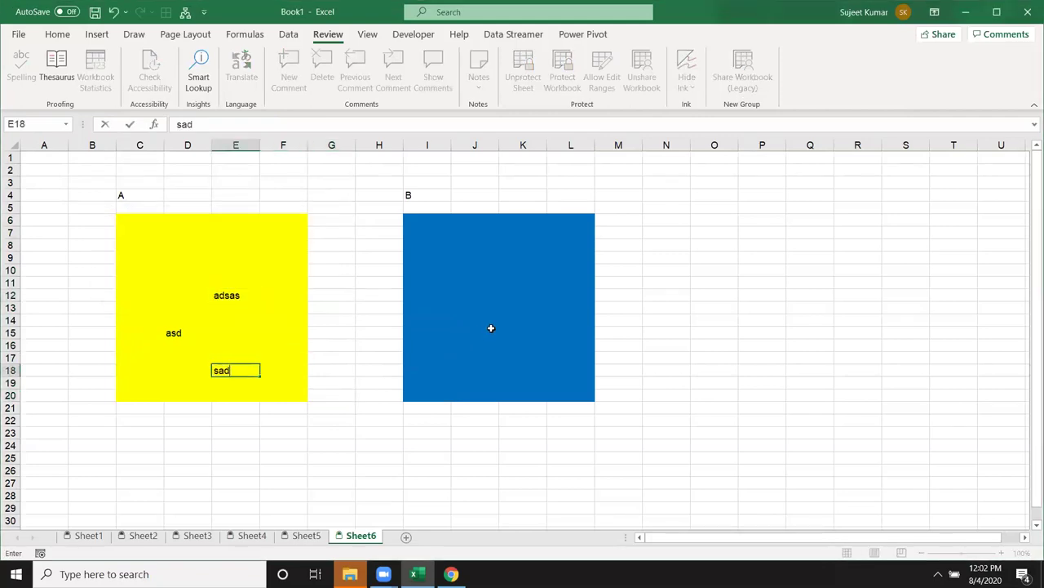
Try editing J15 in the blue block with a wrong password and dismiss the warning
left_click(493, 330)
double_click(493, 330)
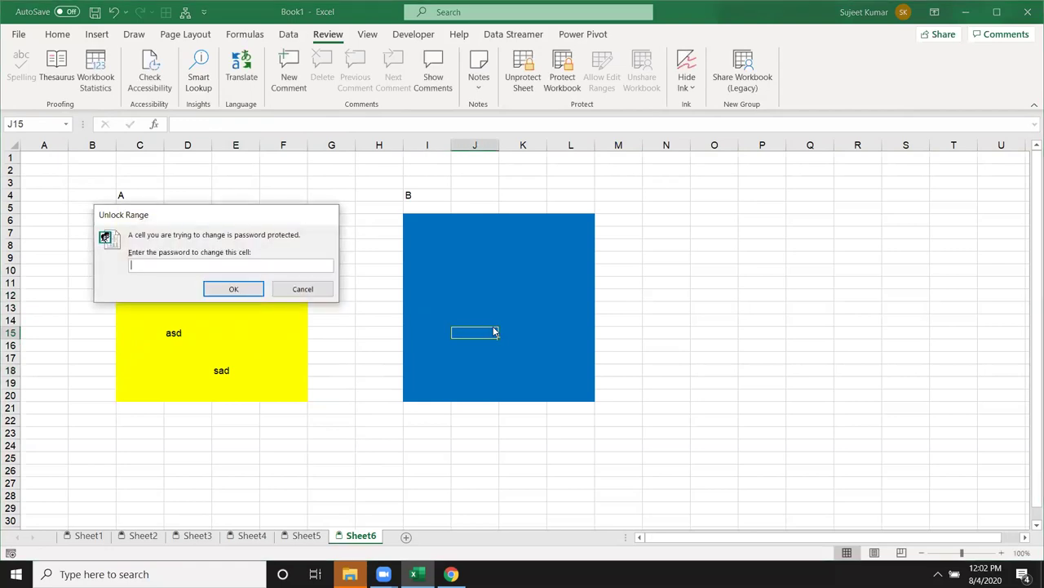
type("12")
key("Return")
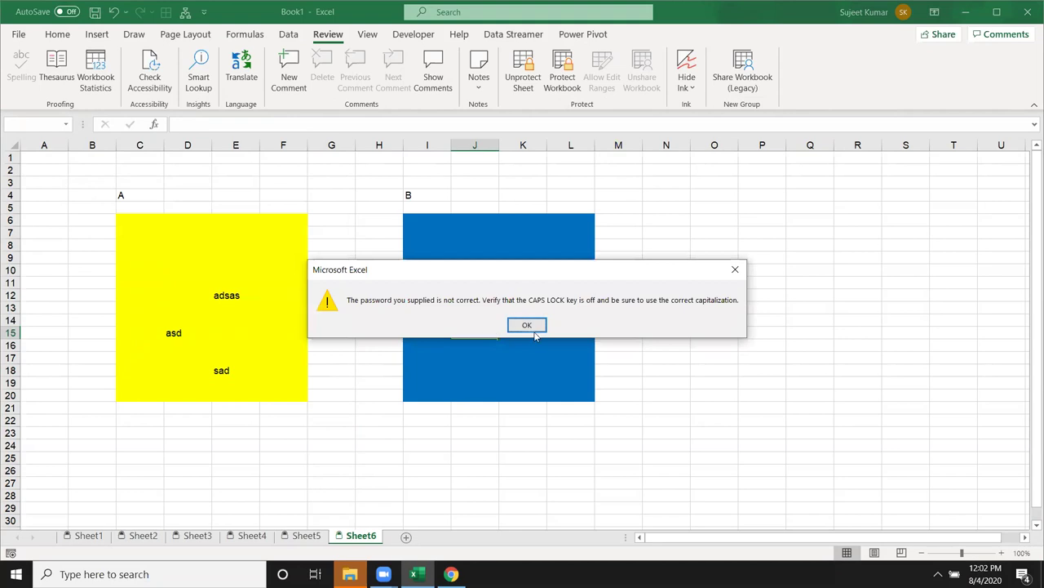
left_click(526, 324)
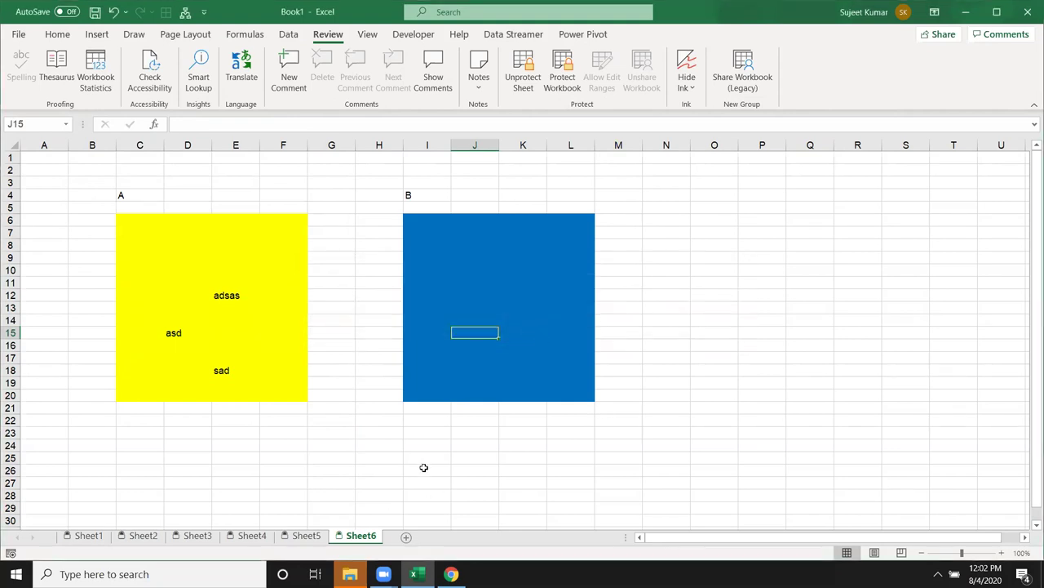
Switch through Sheet4 and Sheet5, then back to Sheet6 and open its options
left_click(252, 535)
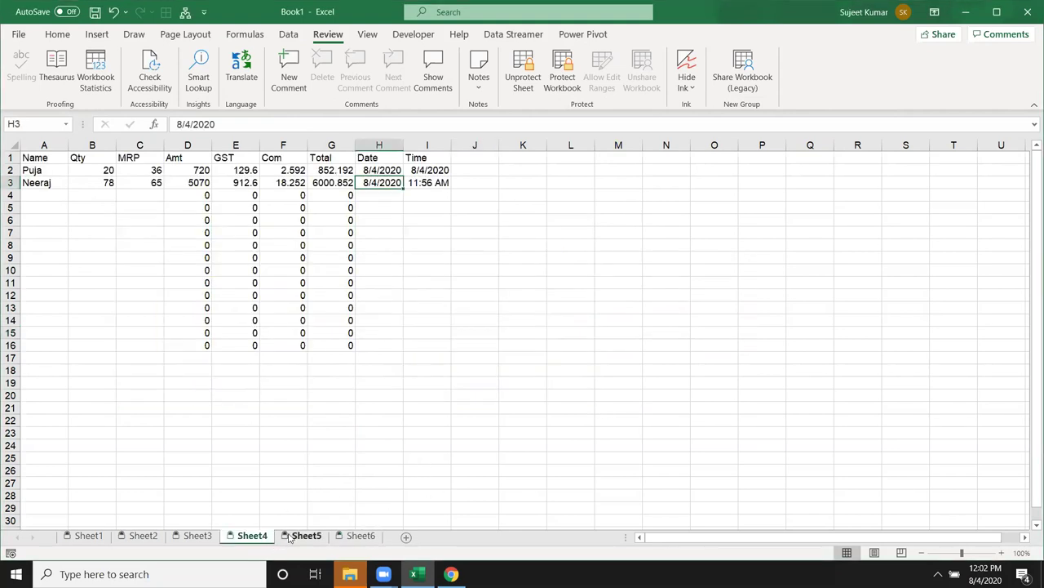
left_click(318, 538)
left_click(336, 539)
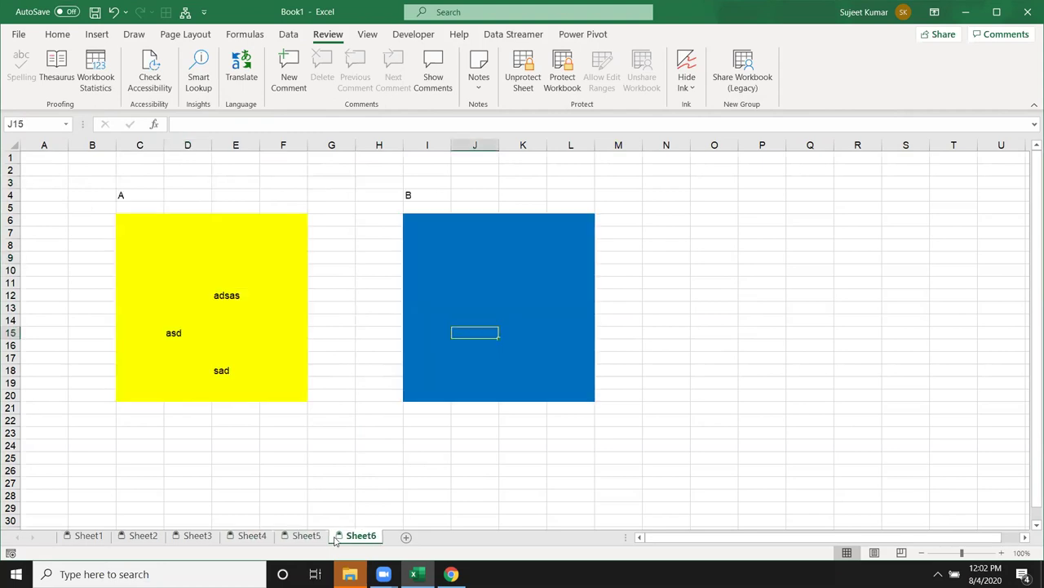
right_click(334, 541)
Delete Sheet6, then lock the workbook structure without a password
left_click(373, 369)
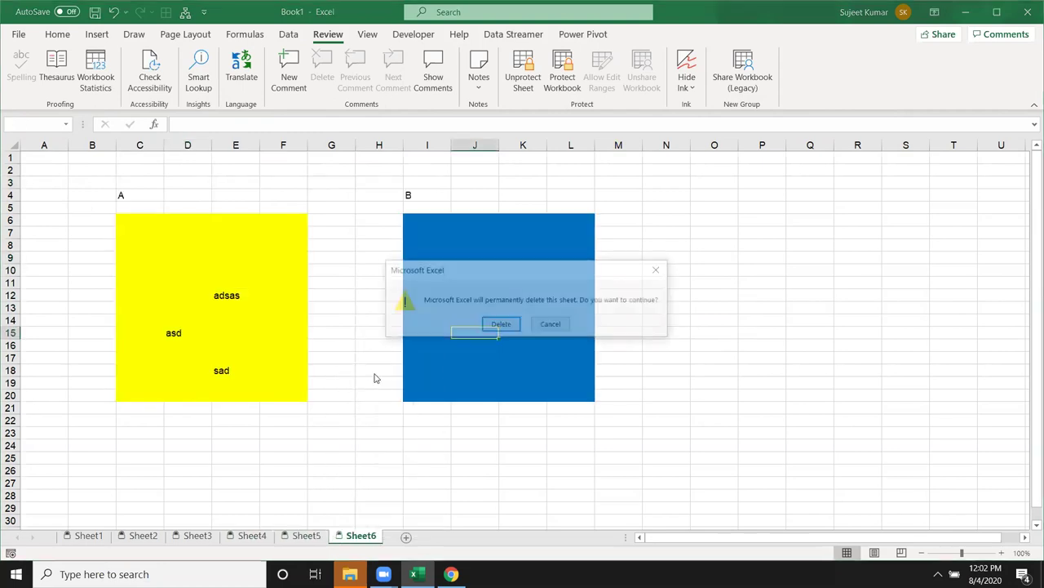
left_click(502, 325)
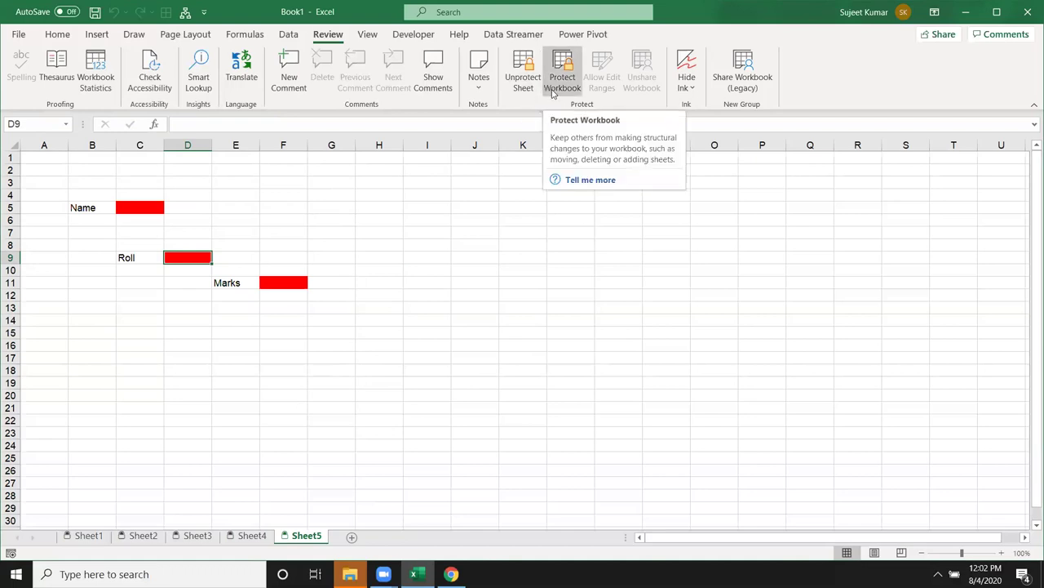
left_click(553, 92)
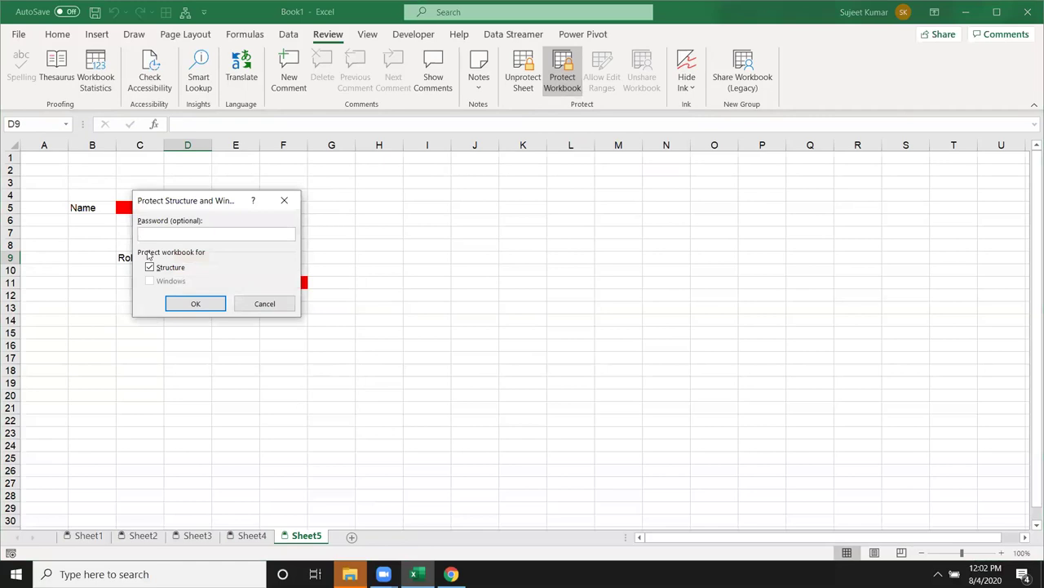
left_click(184, 305)
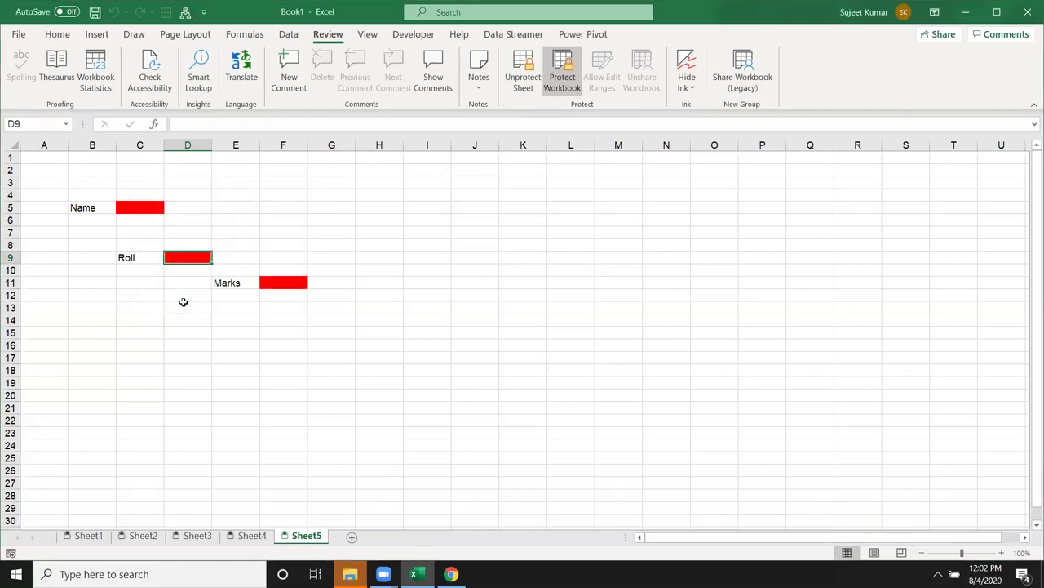
right_click(289, 535)
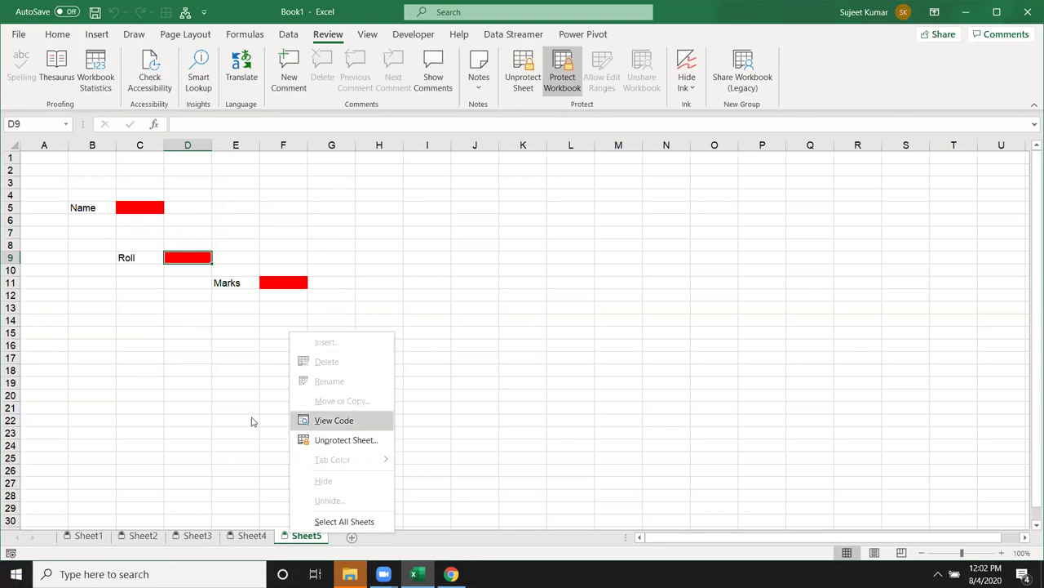
left_click(204, 404)
right_click(296, 535)
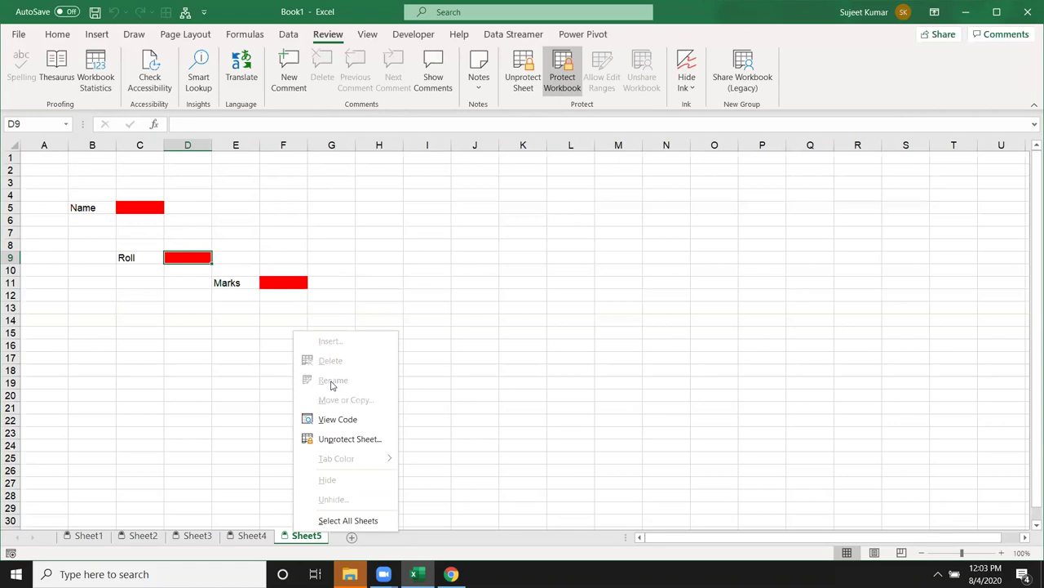
left_click(206, 370)
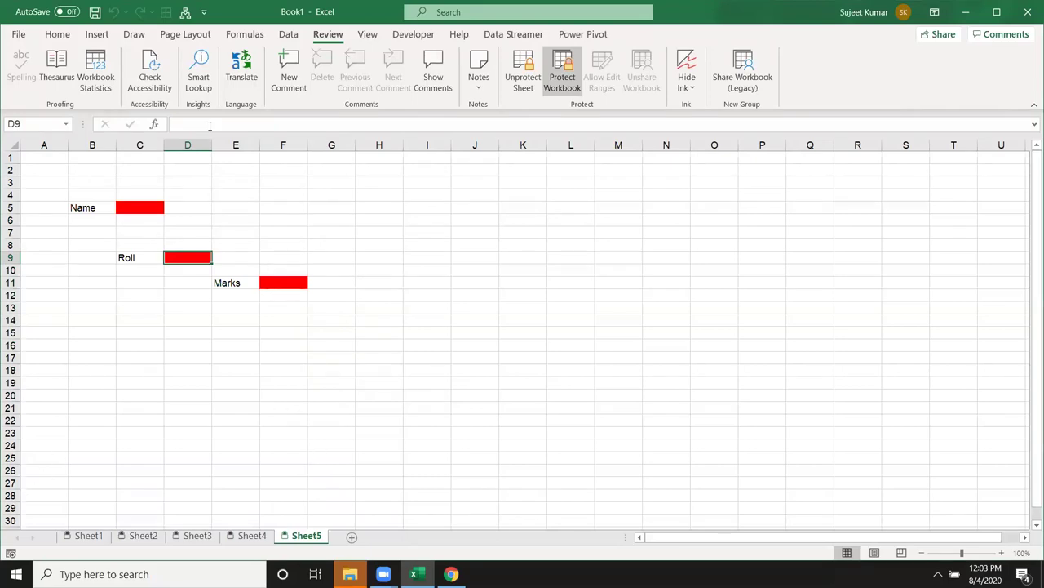
Bring up the Save As file browser for Book1 as an Excel Macro-Enabled Workbook
left_click(24, 36)
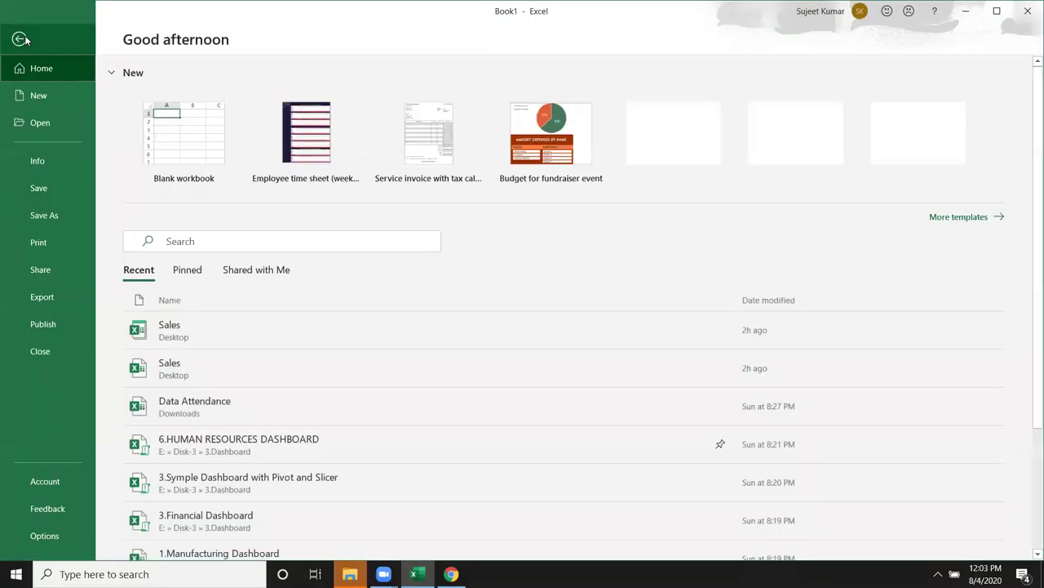
left_click(44, 217)
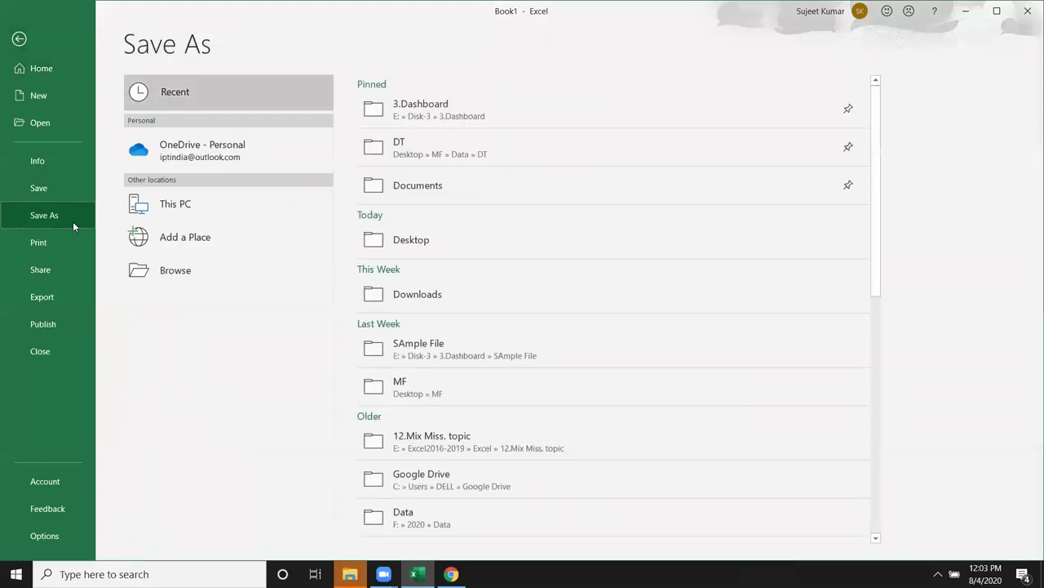
left_click(170, 280)
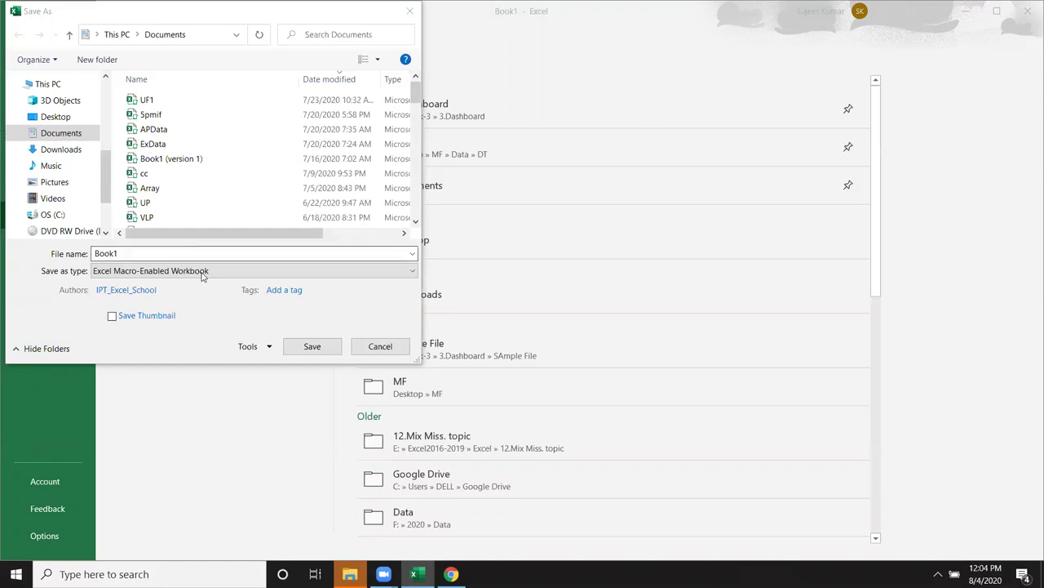
View the General Options password fields, then cancel them and the Save As dialog
left_click(248, 346)
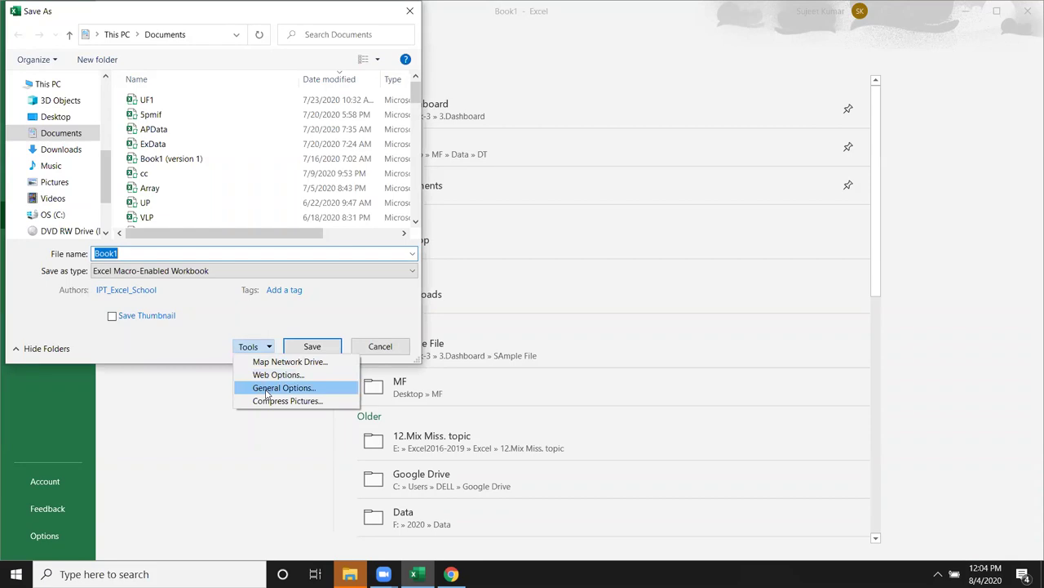
left_click(267, 391)
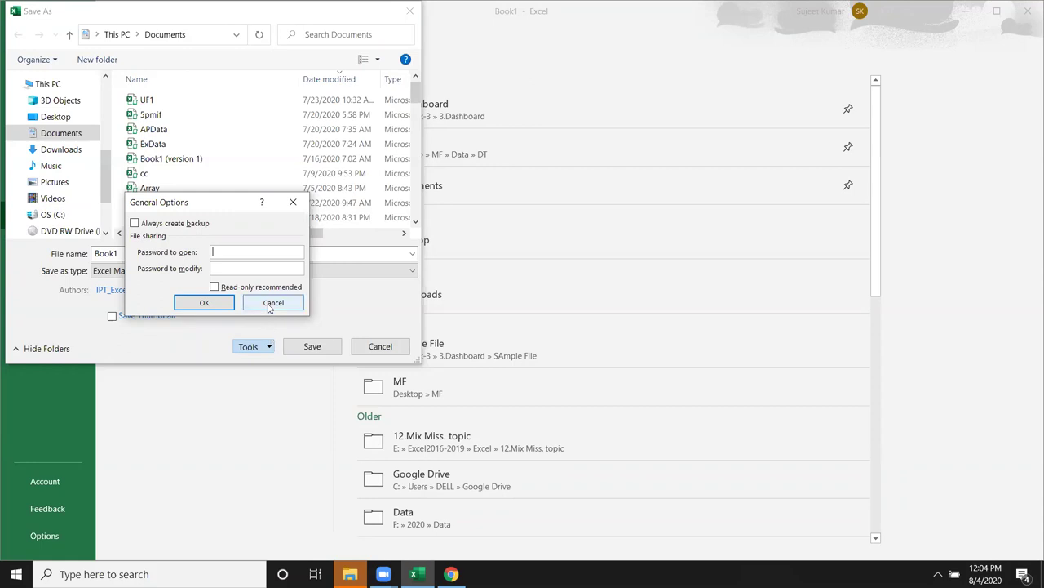
left_click(293, 203)
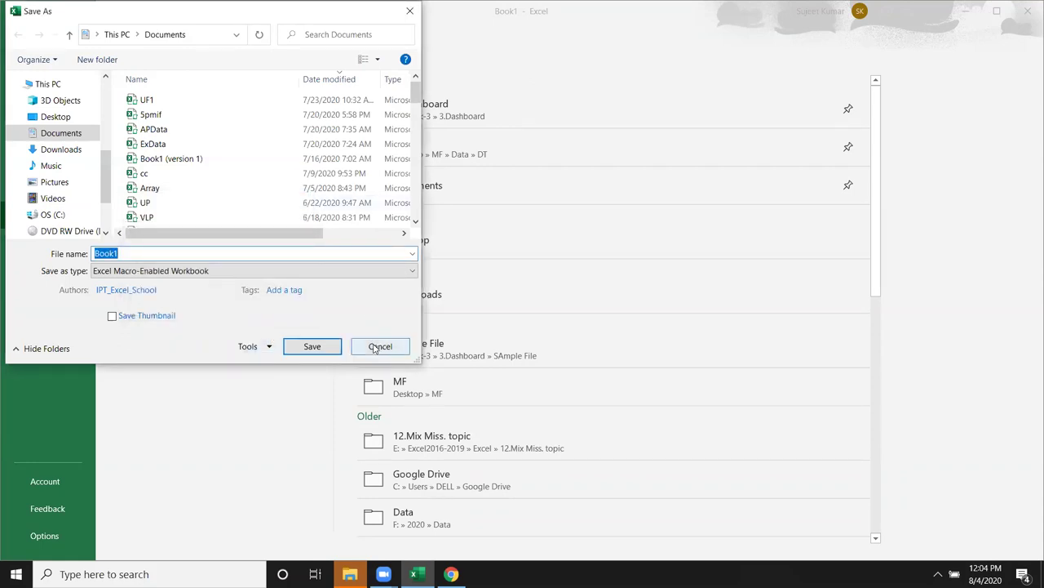
left_click(379, 347)
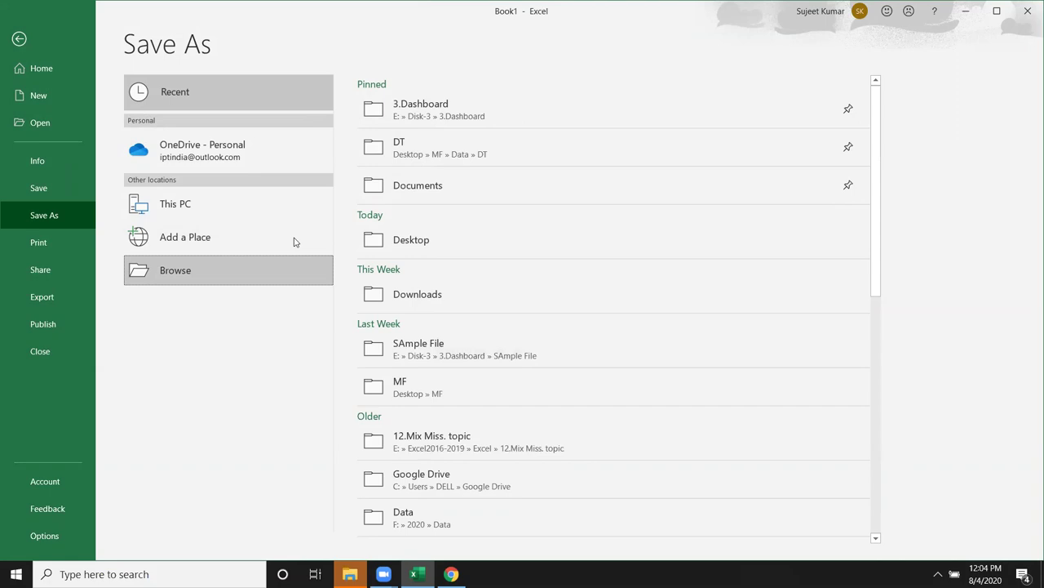
Open Encrypt with Password under Info > Protect Workbook, then close it without a password
left_click(59, 161)
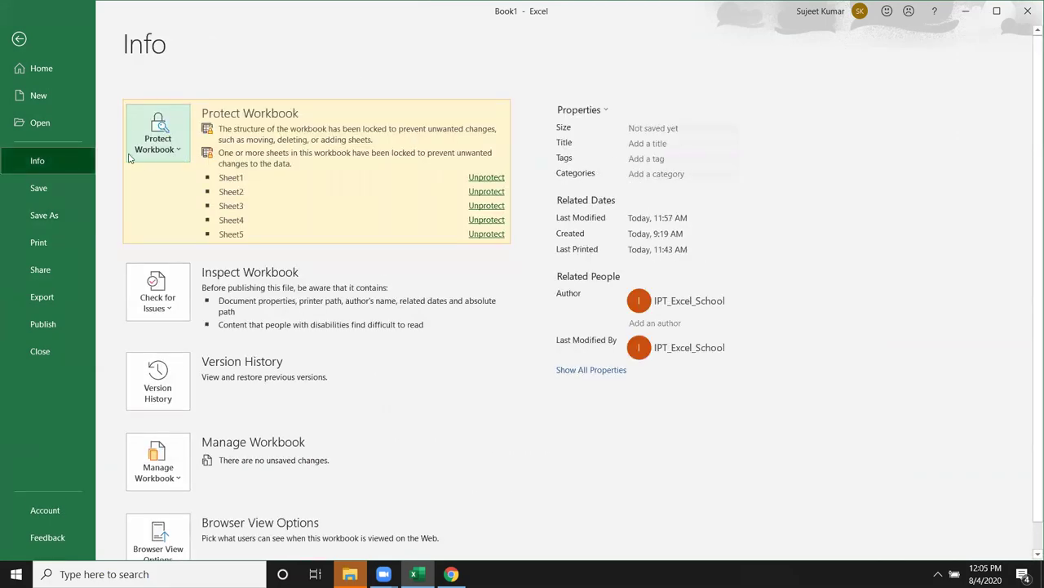
left_click(180, 150)
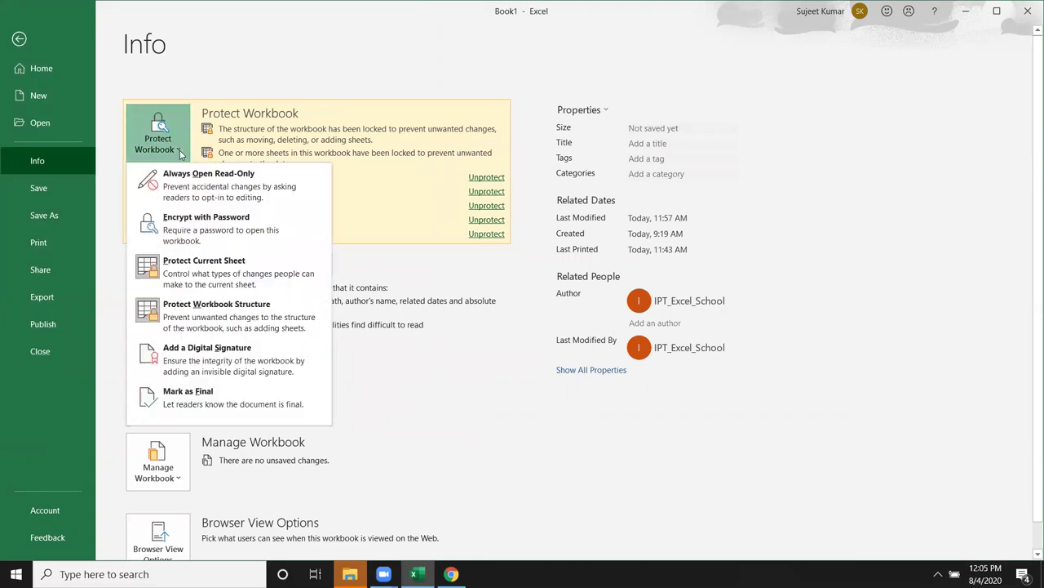
left_click(187, 221)
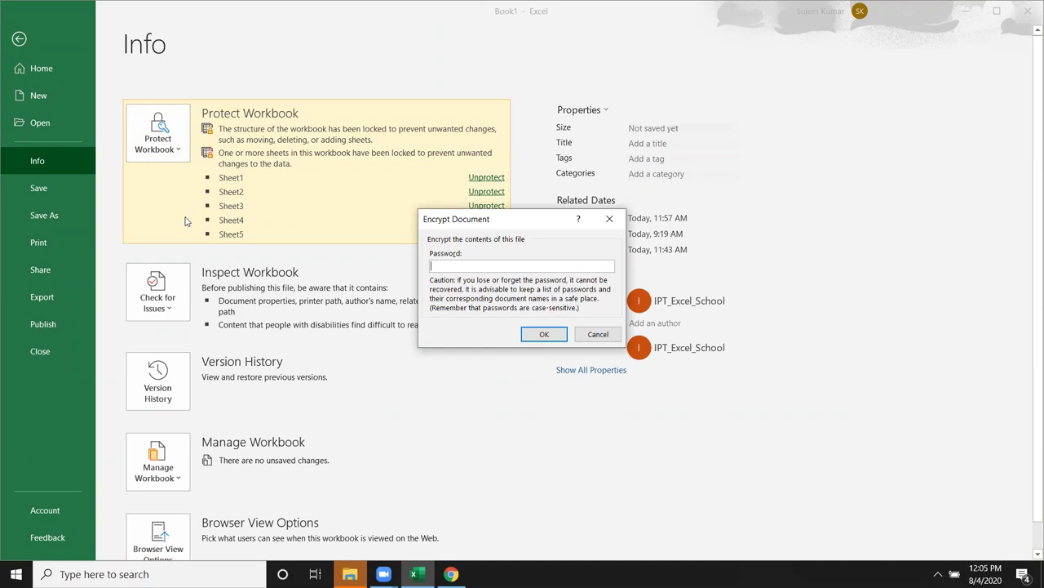
key("Escape")
key("Escape")
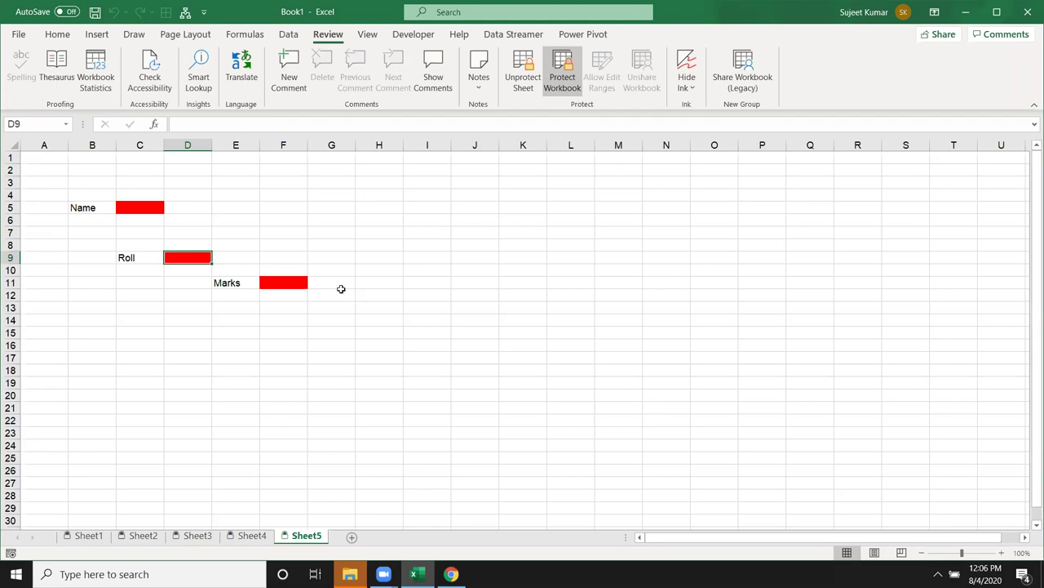
In Chrome, load the Demo_Rq Google Sheets file in a new tab and dismiss Share
left_click(450, 574)
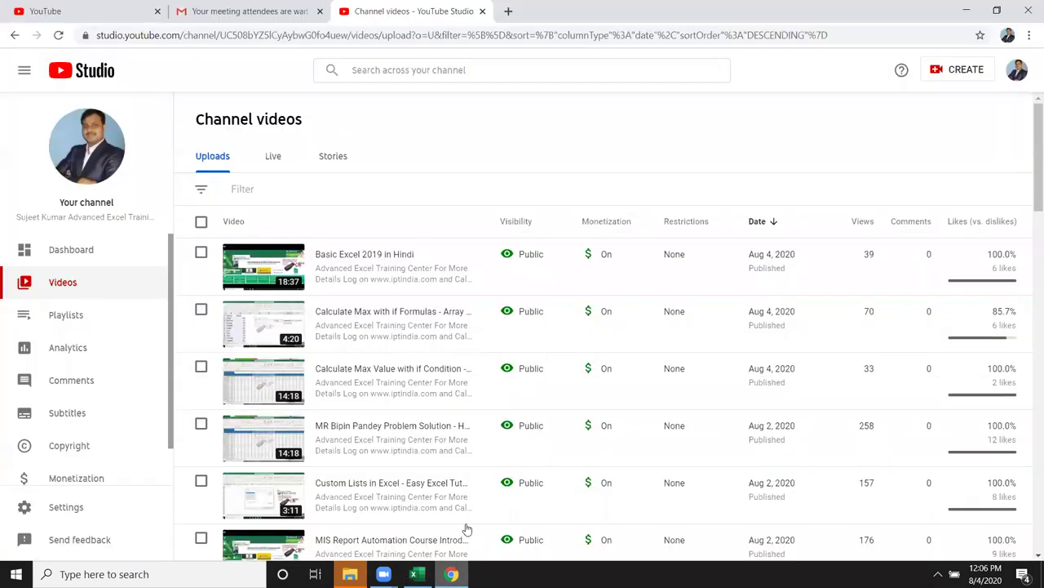
left_click(507, 12)
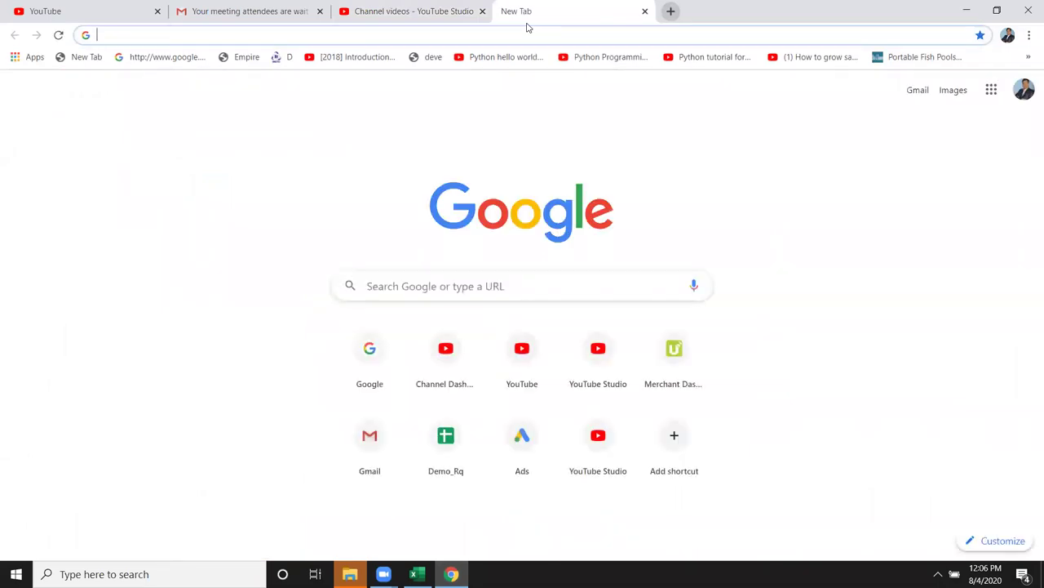
type("d")
key("Return")
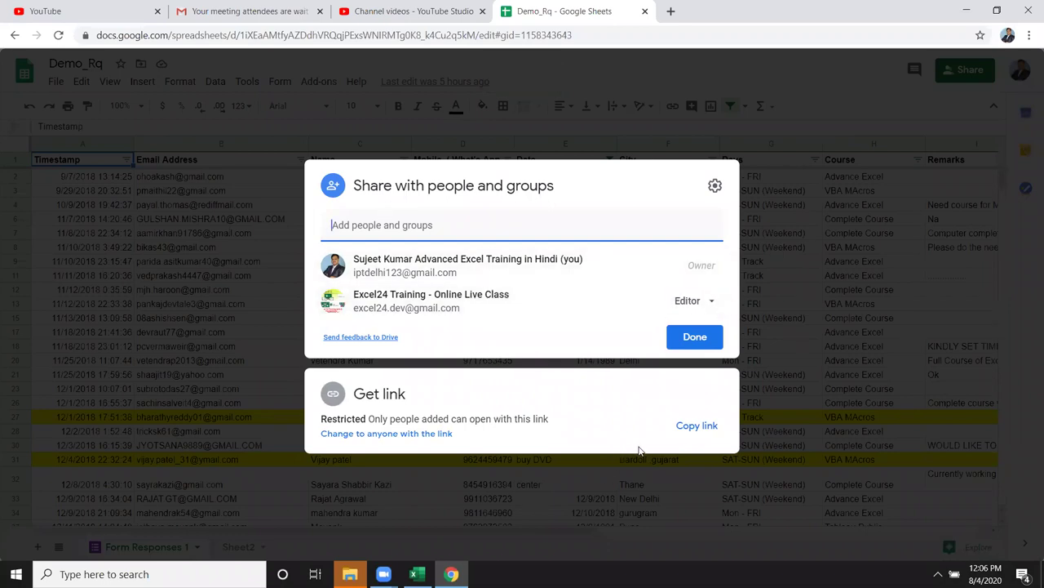
key("Escape")
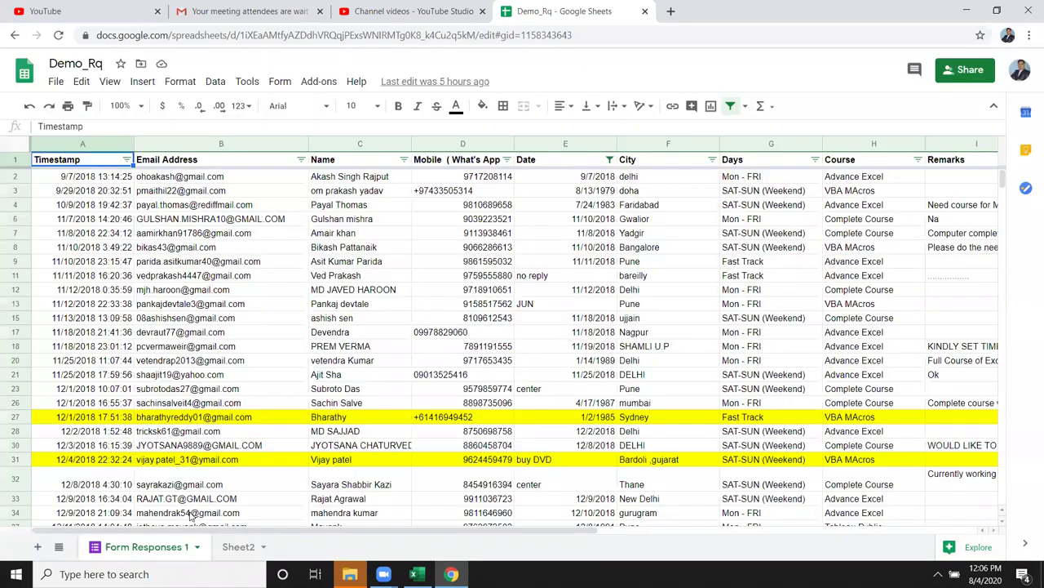
Protect range Sheet2!F4:I17, restricting editing to a custom list of two editors
left_click(249, 548)
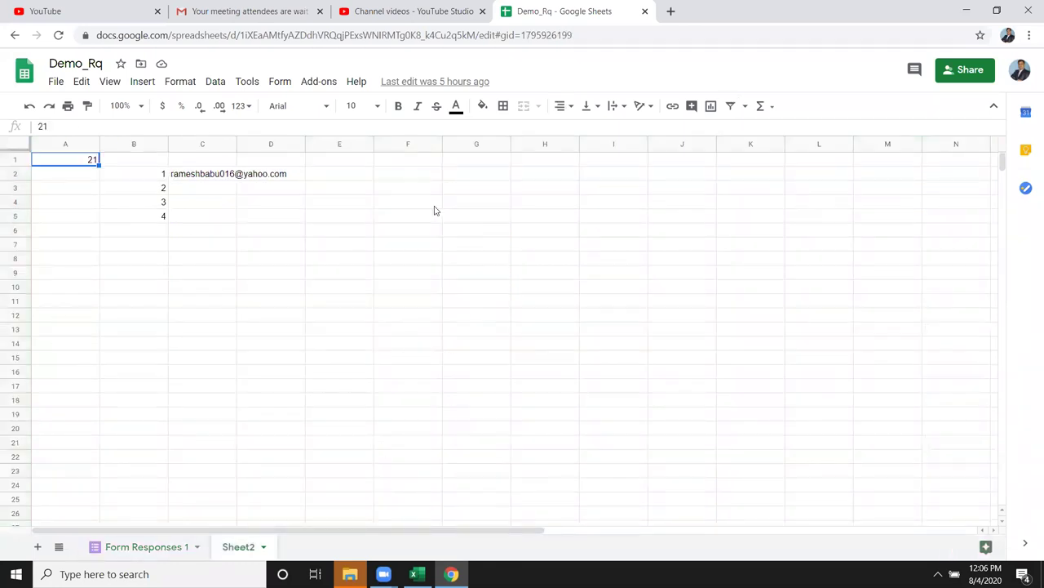
left_click(429, 208)
left_click_drag(428, 210, 637, 406)
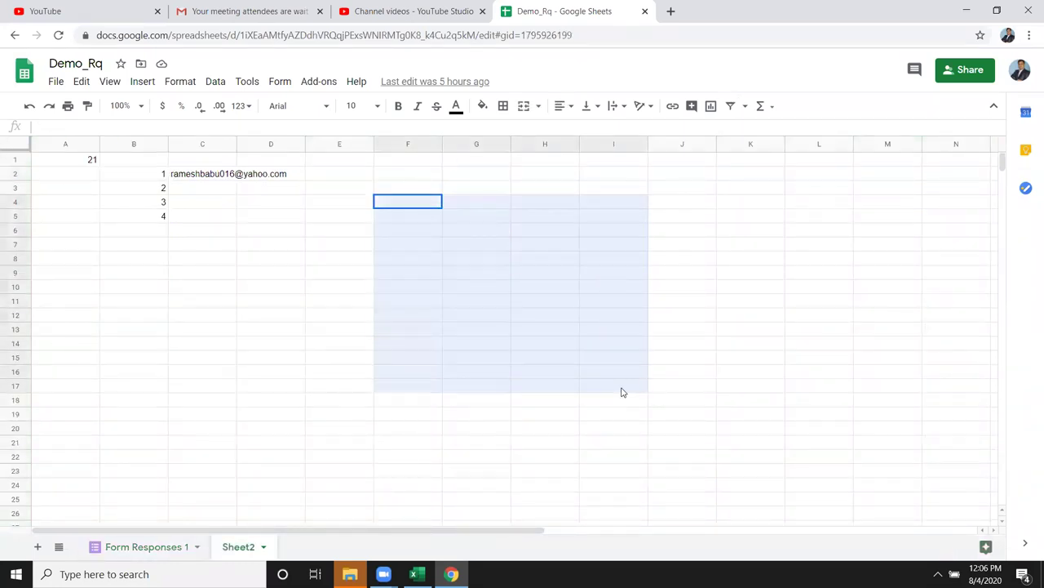
right_click(592, 257)
mouse_move(593, 254)
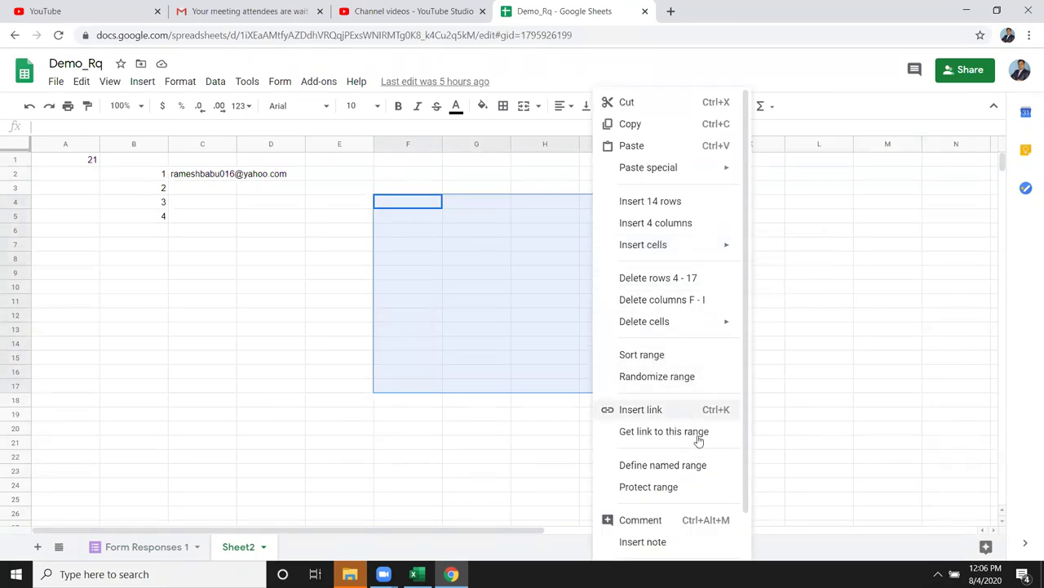
left_click(697, 488)
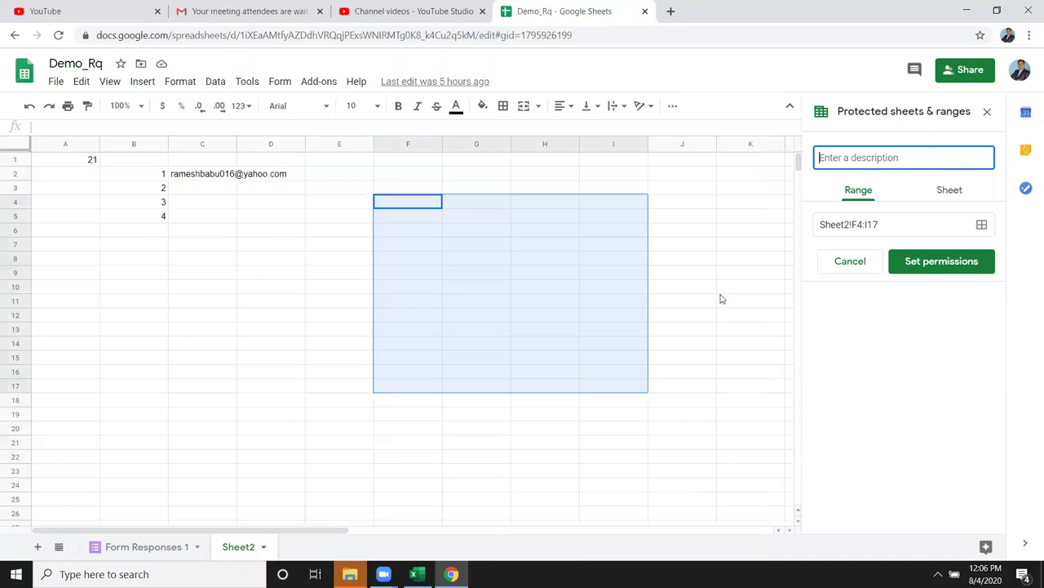
left_click(975, 265)
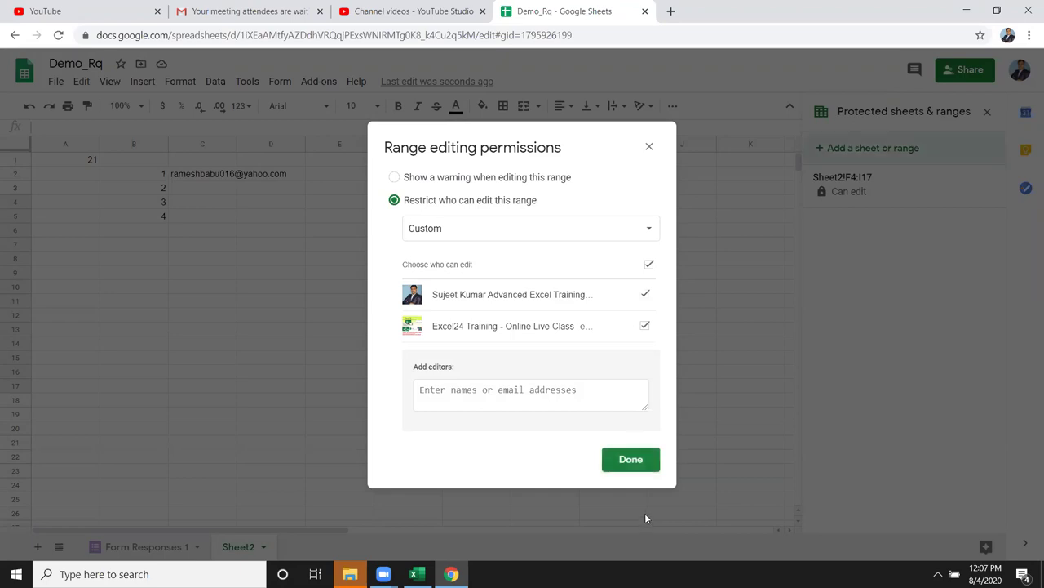
key("Return")
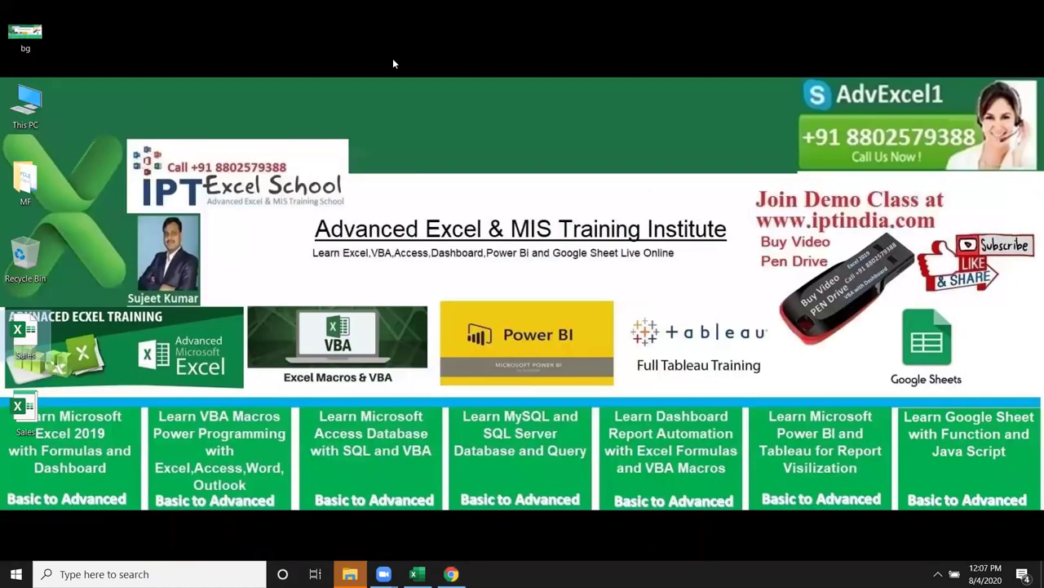